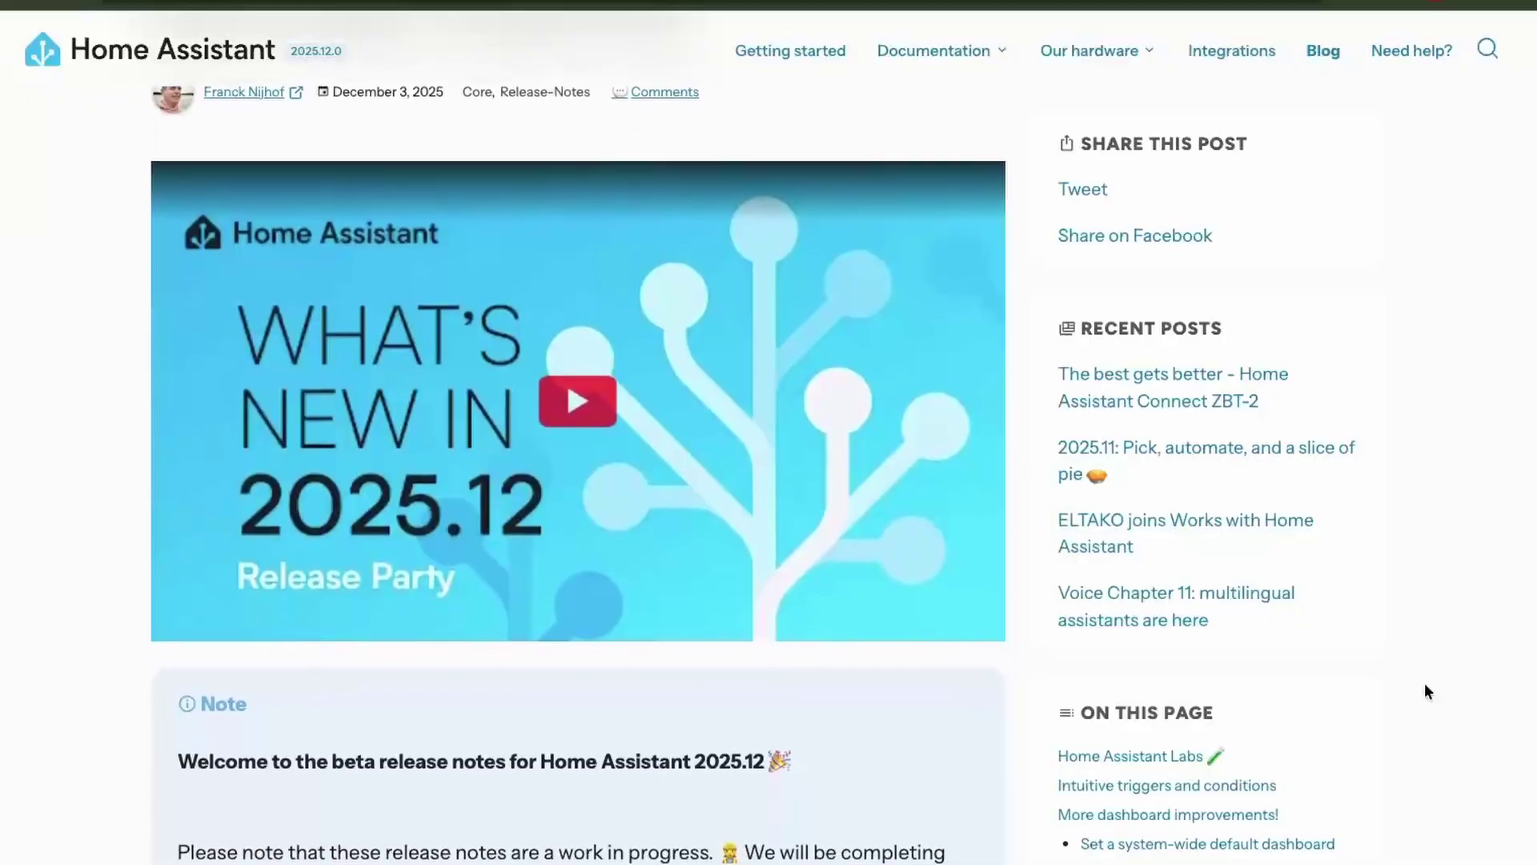
Go to Settings > System > Labs and highlight the Home Assistant Labs description.
{"action": "scroll", "coordinate": [1424, 682], "scroll_direction": "down", "scroll_amount": 1}
{"action": "scroll", "coordinate": [1424, 682], "scroll_direction": "down", "scroll_amount": 10}
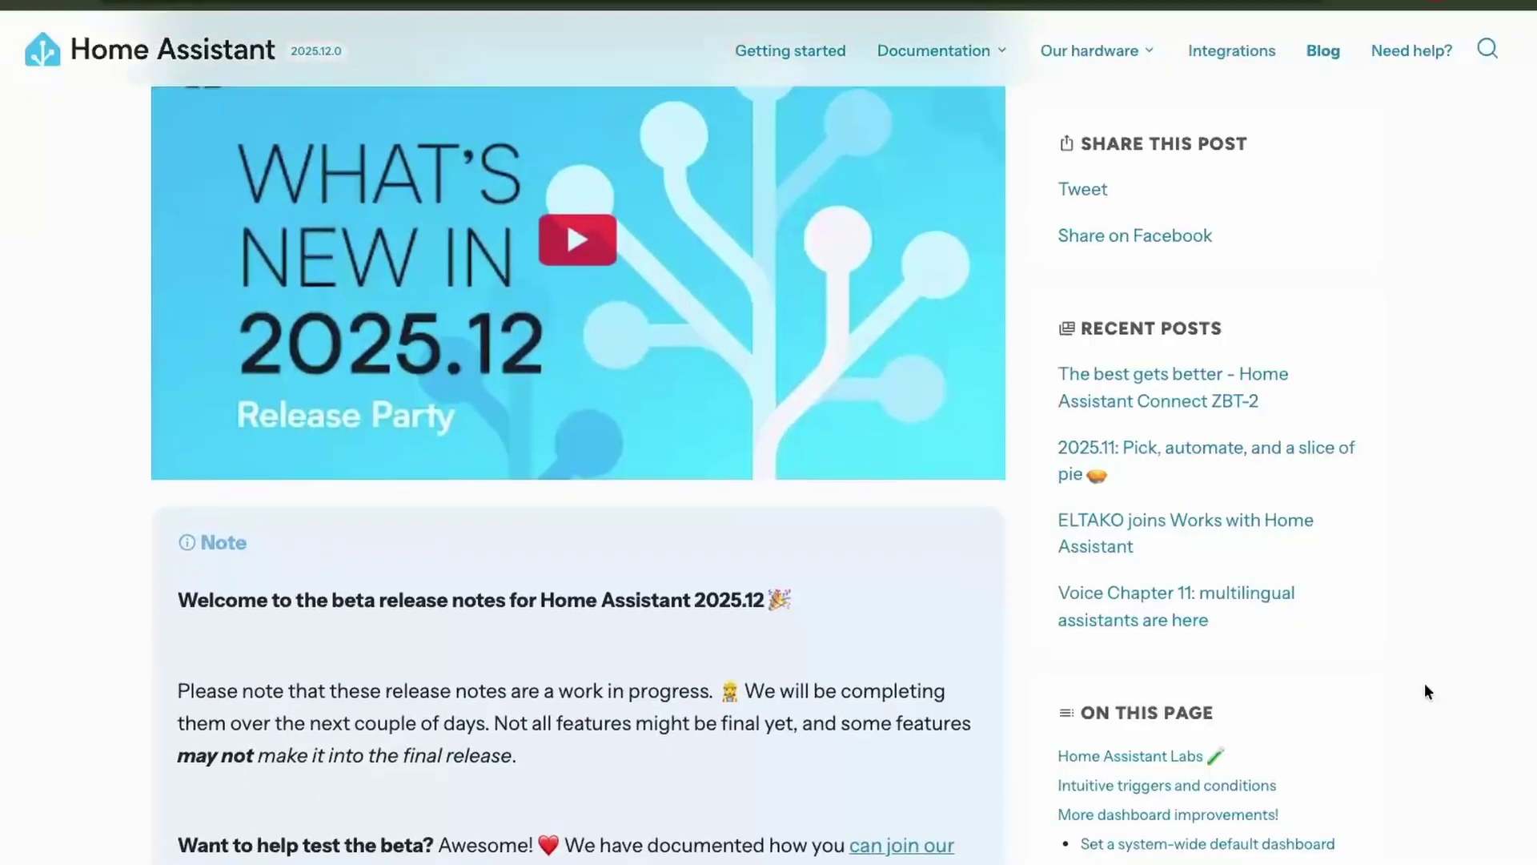
{"action": "scroll", "coordinate": [1425, 687], "scroll_direction": "down", "scroll_amount": 3}
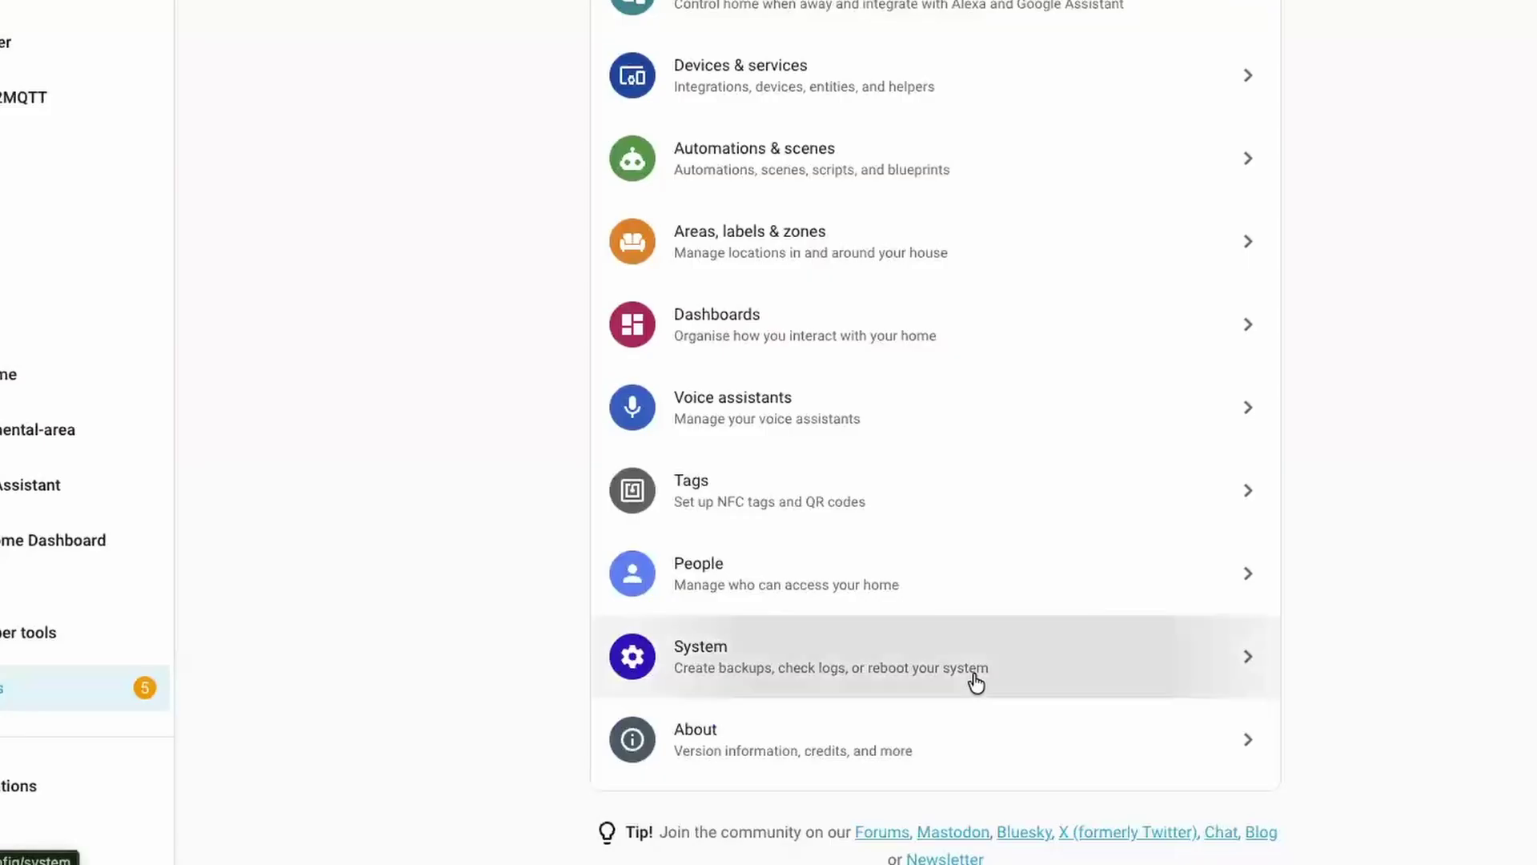
{"action": "left_click", "coordinate": [973, 678]}
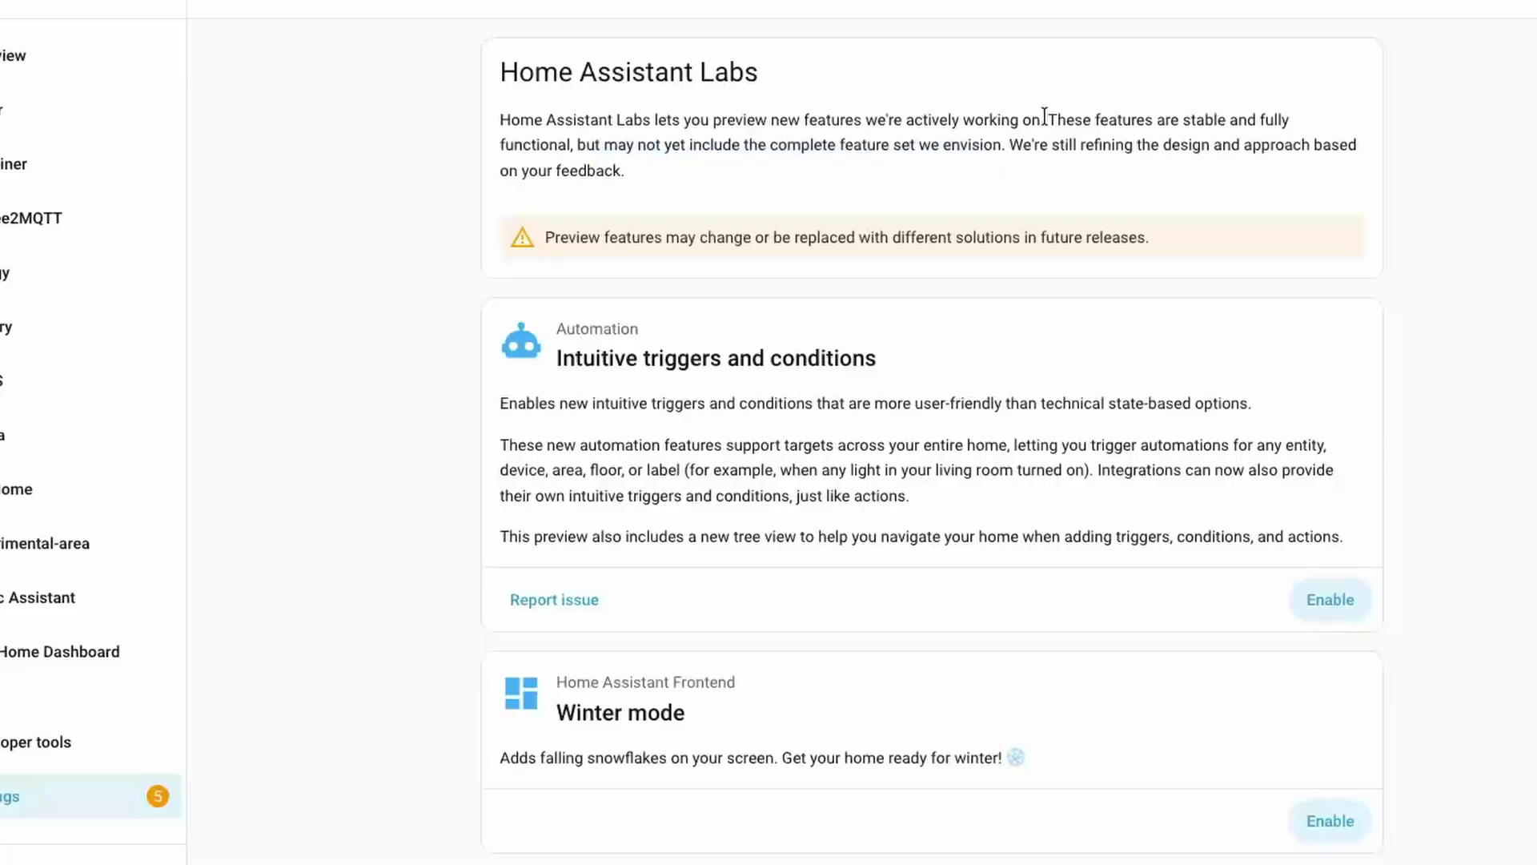
{"action": "left_click_drag", "start_coordinate": [1044, 116], "coordinate": [1033, 143]}
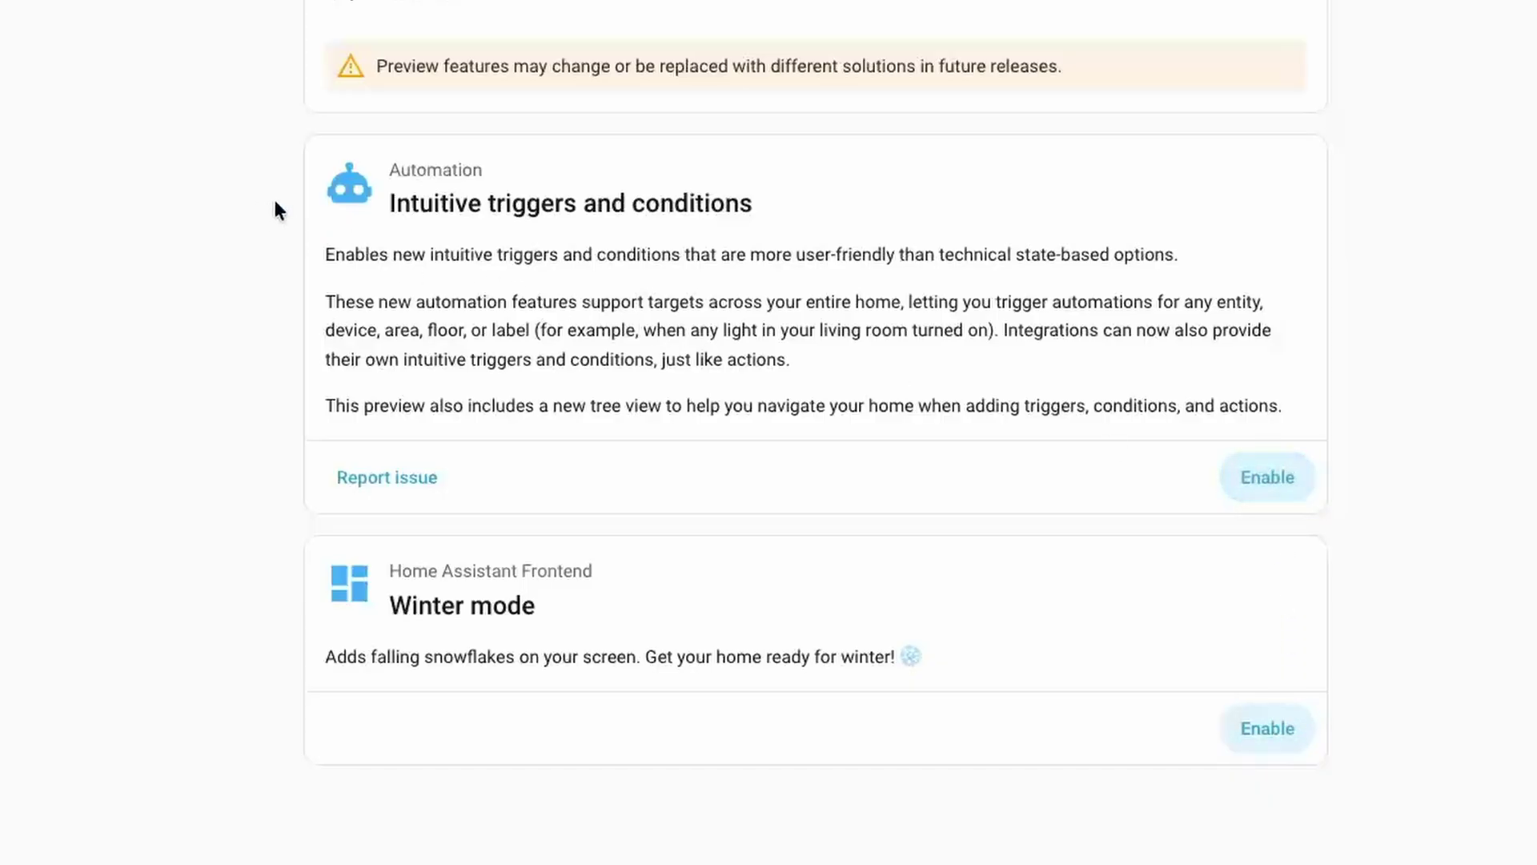
Highlight both feature titles, enable Winter mode after a backup, then start turning it off.
{"action": "left_click_drag", "start_coordinate": [295, 206], "coordinate": [767, 207]}
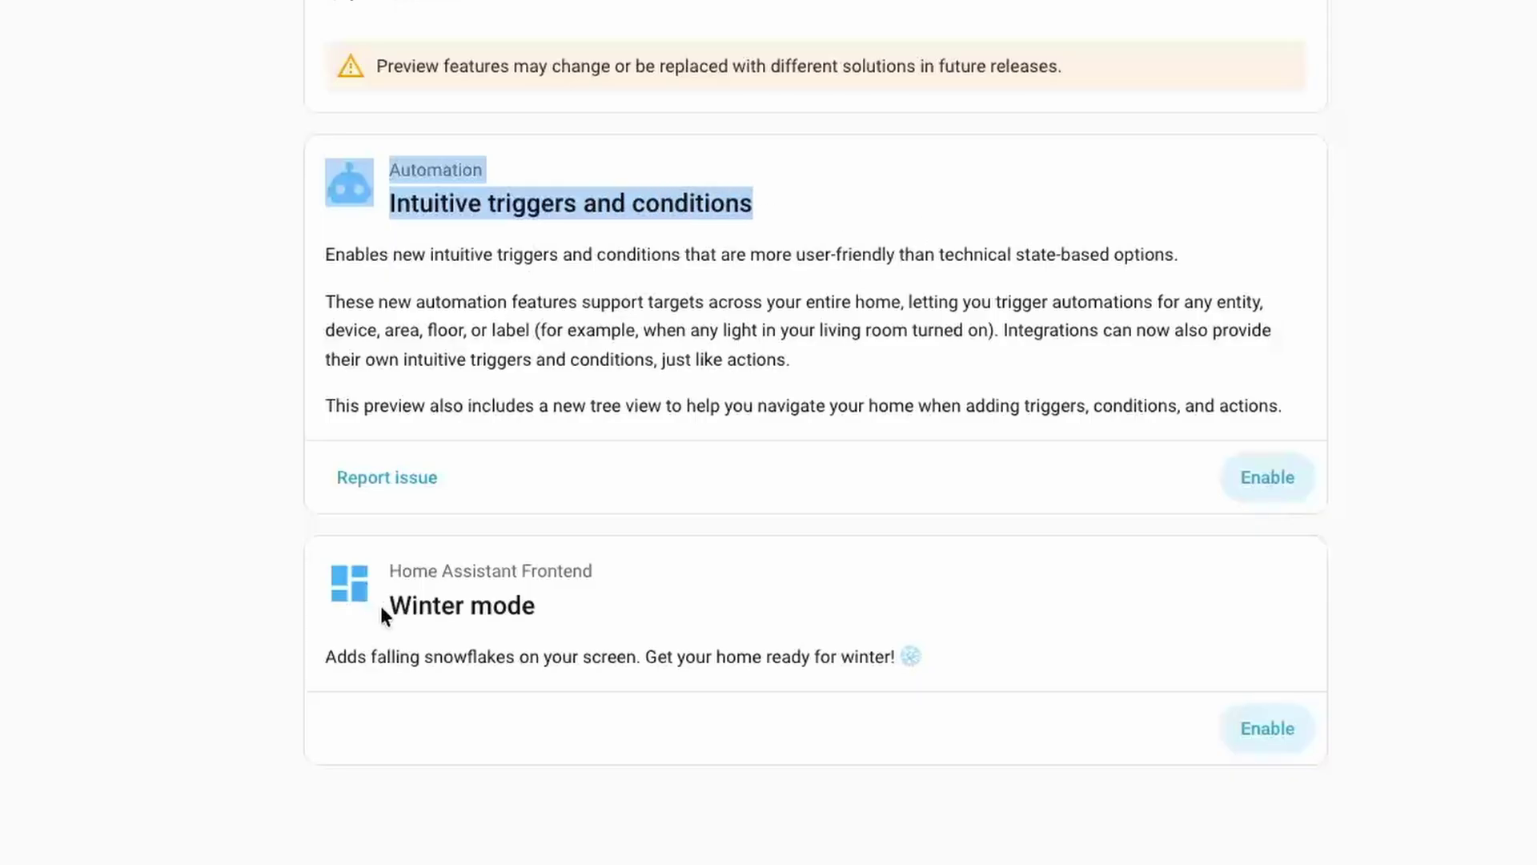
{"action": "left_click_drag", "start_coordinate": [368, 608], "coordinate": [645, 604]}
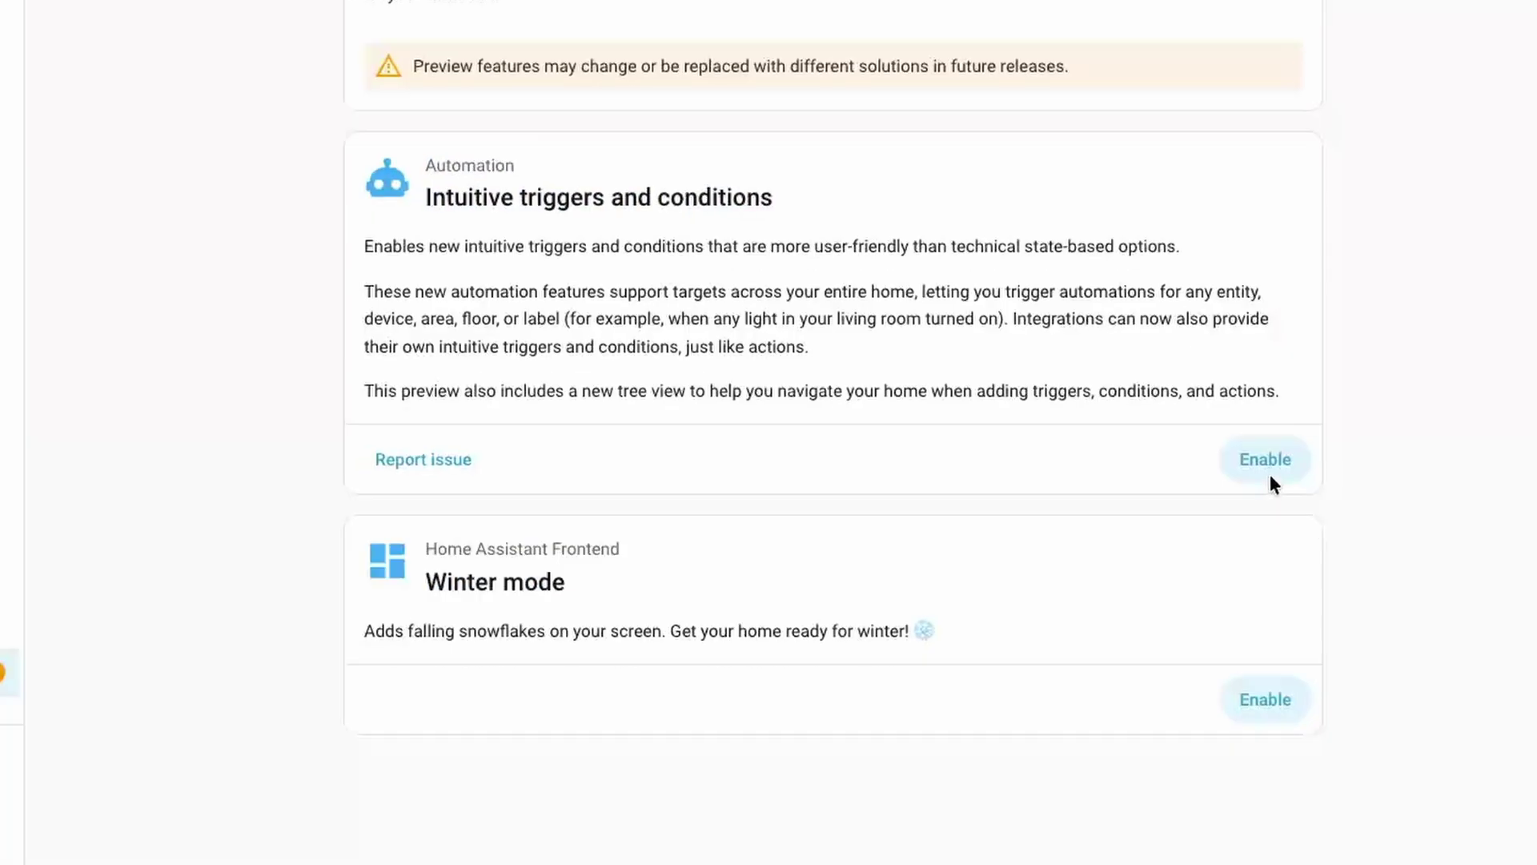
{"action": "left_click", "coordinate": [1285, 727]}
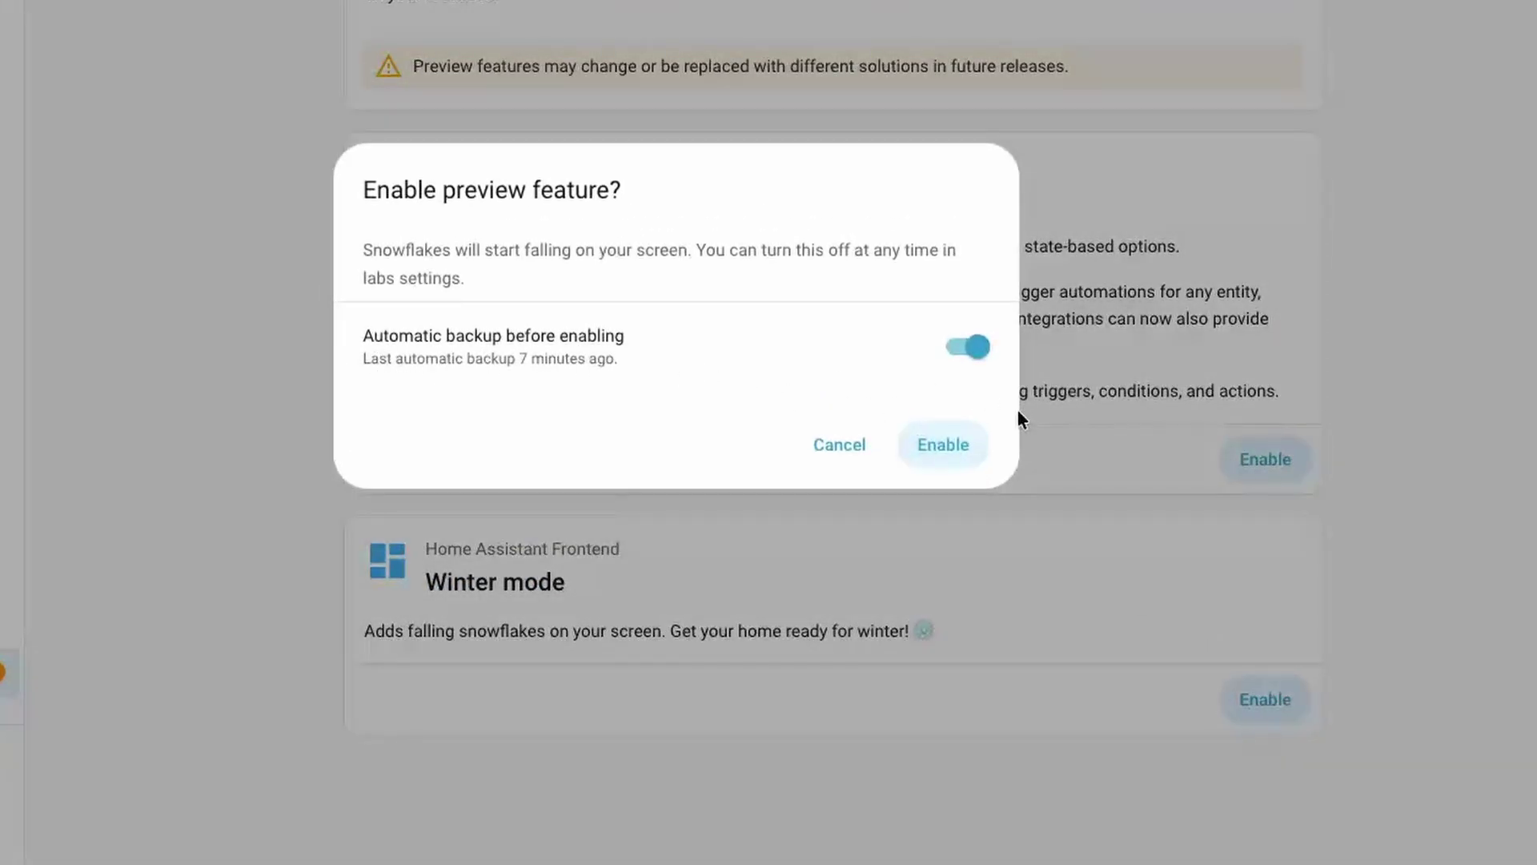
{"action": "left_click", "coordinate": [958, 443]}
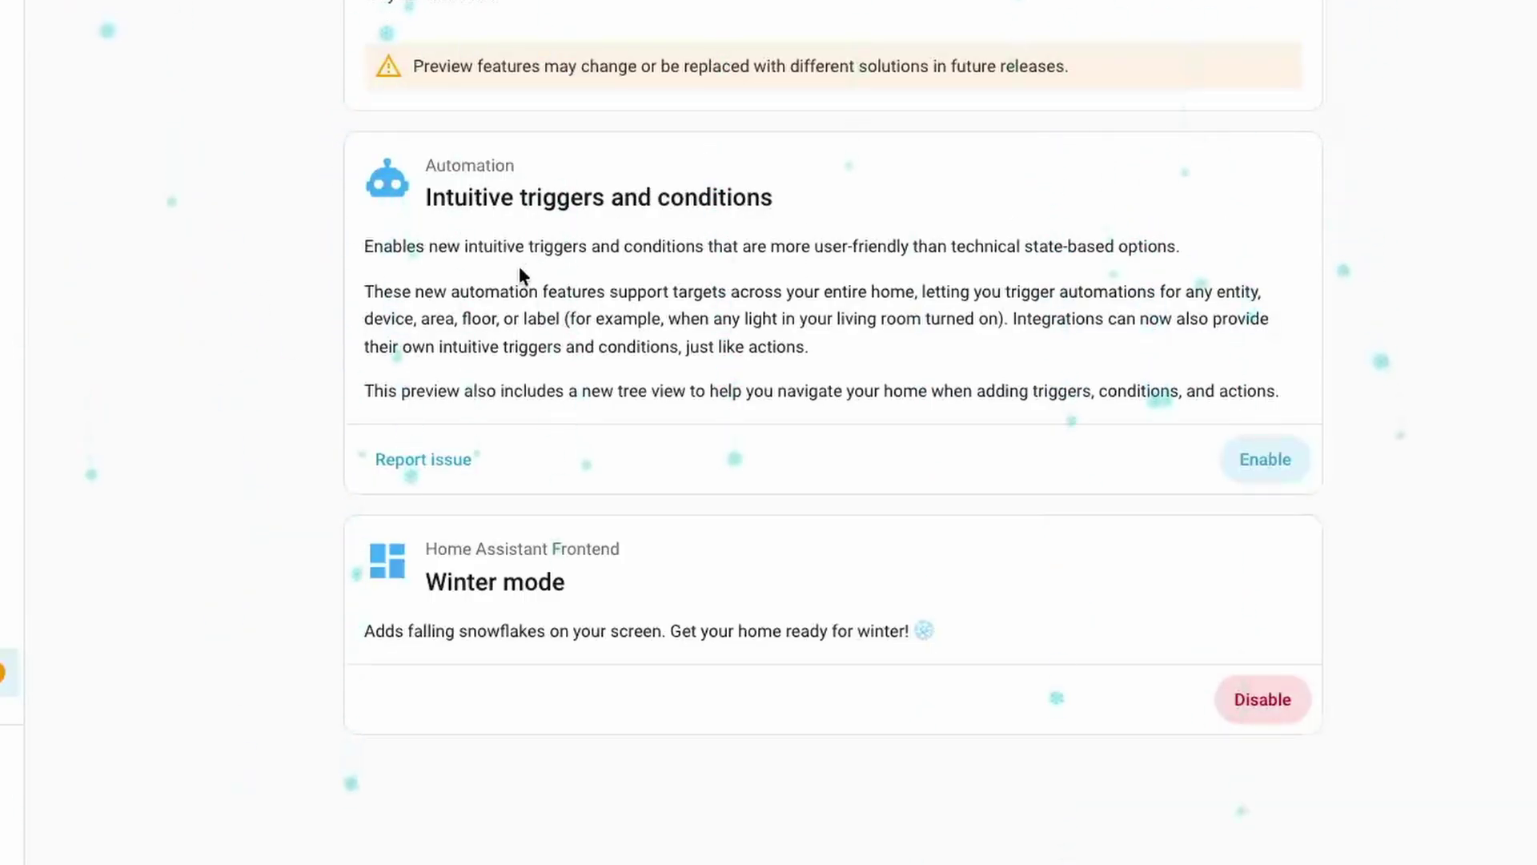
{"action": "left_click", "coordinate": [1263, 699]}
Disable Winter mode and enable Intuitive triggers and conditions without a backup.
{"action": "left_click", "coordinate": [961, 498]}
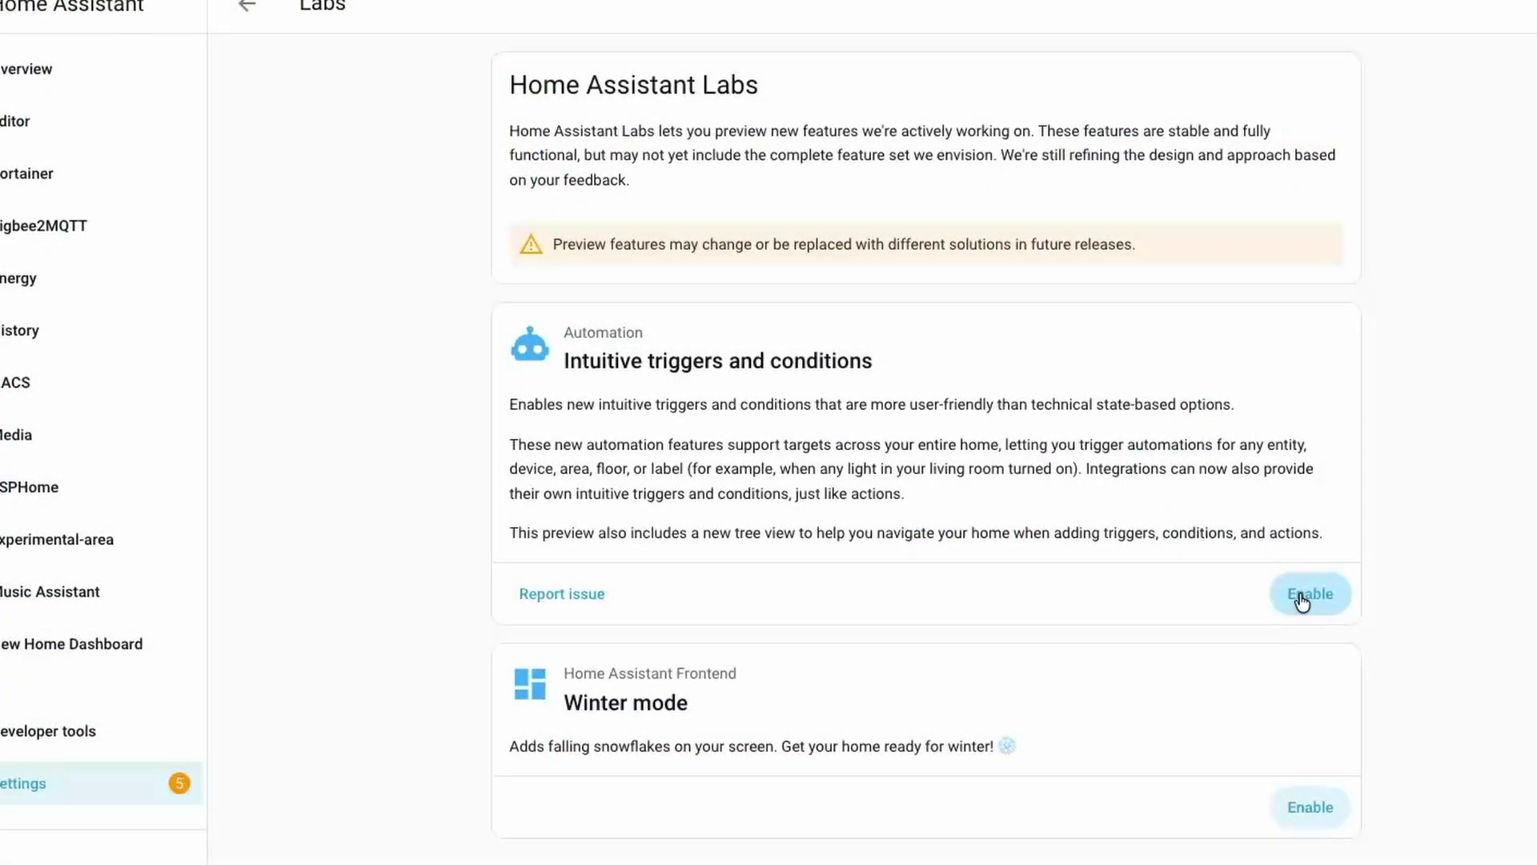
{"action": "left_click", "coordinate": [1301, 599]}
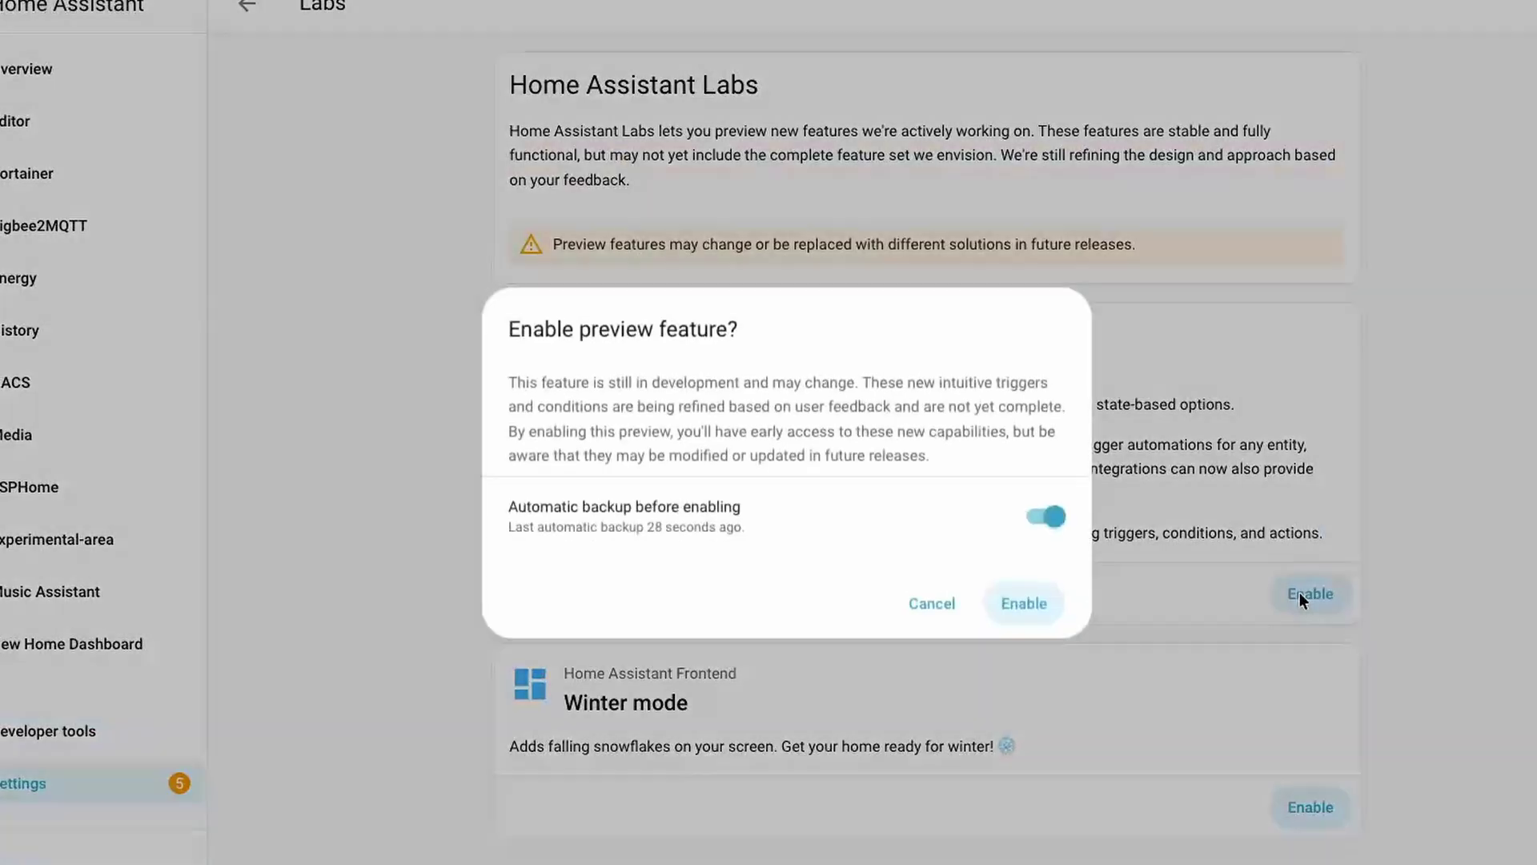
{"action": "left_click", "coordinate": [1040, 517]}
{"action": "left_click", "coordinate": [1033, 606]}
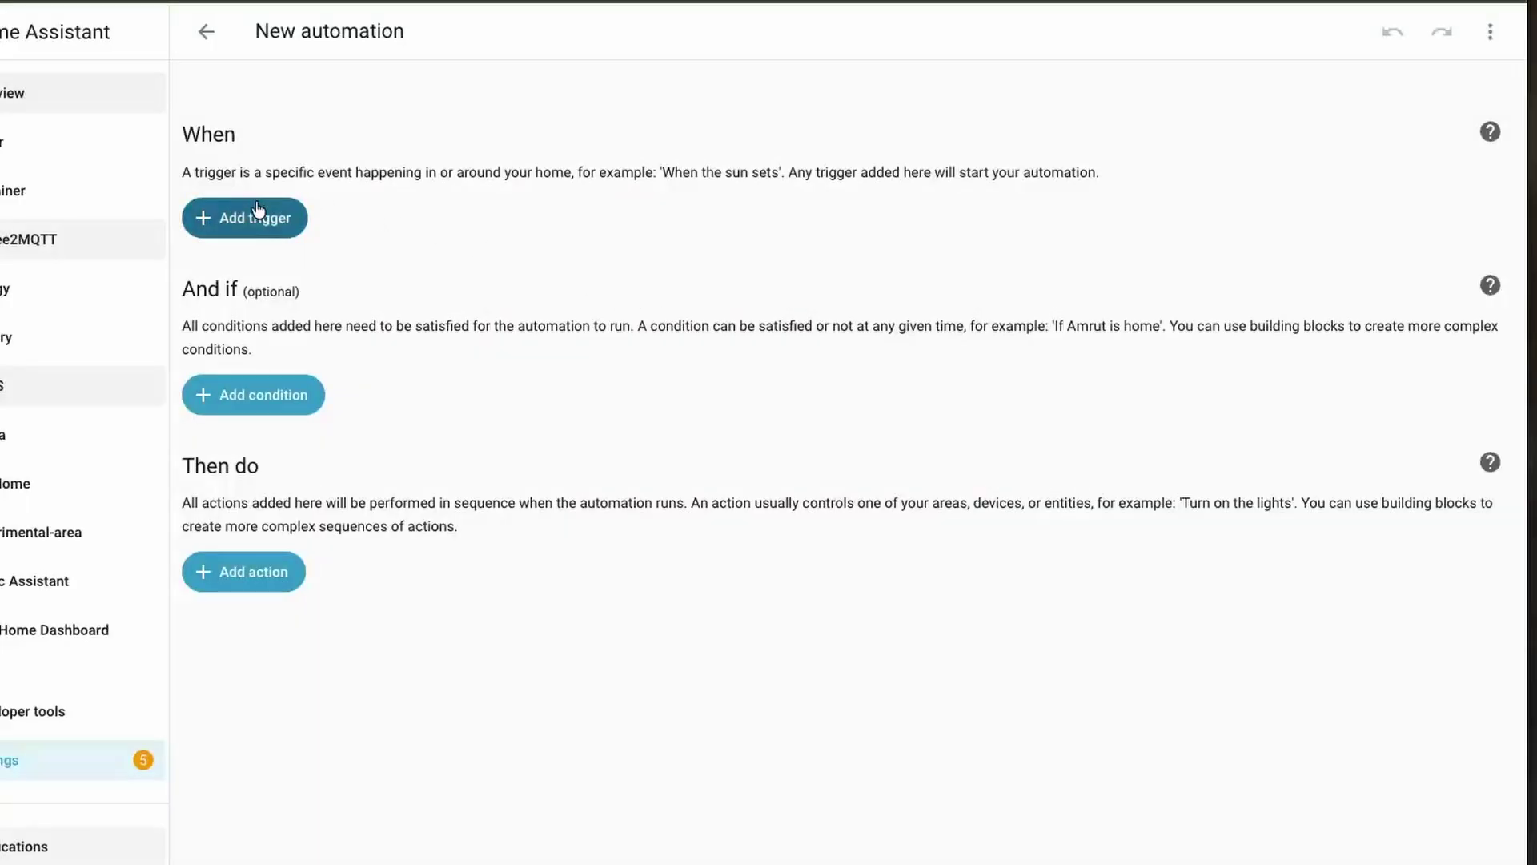
In a new automation, add a Device trigger for the Bedroom light turning on.
{"action": "left_click", "coordinate": [267, 210]}
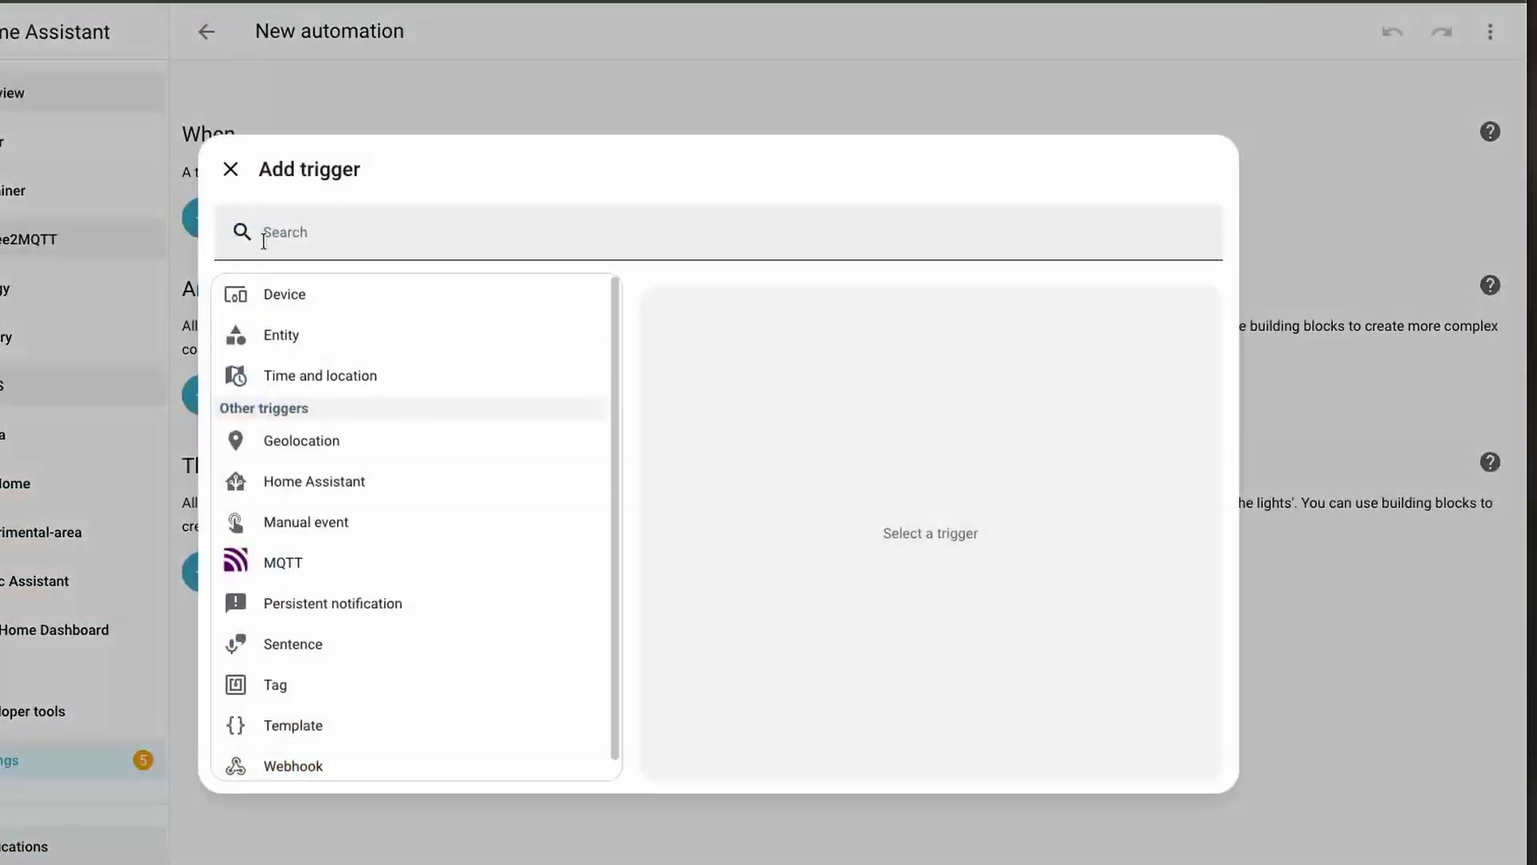
{"action": "left_click", "coordinate": [305, 302]}
{"action": "left_click", "coordinate": [881, 353]}
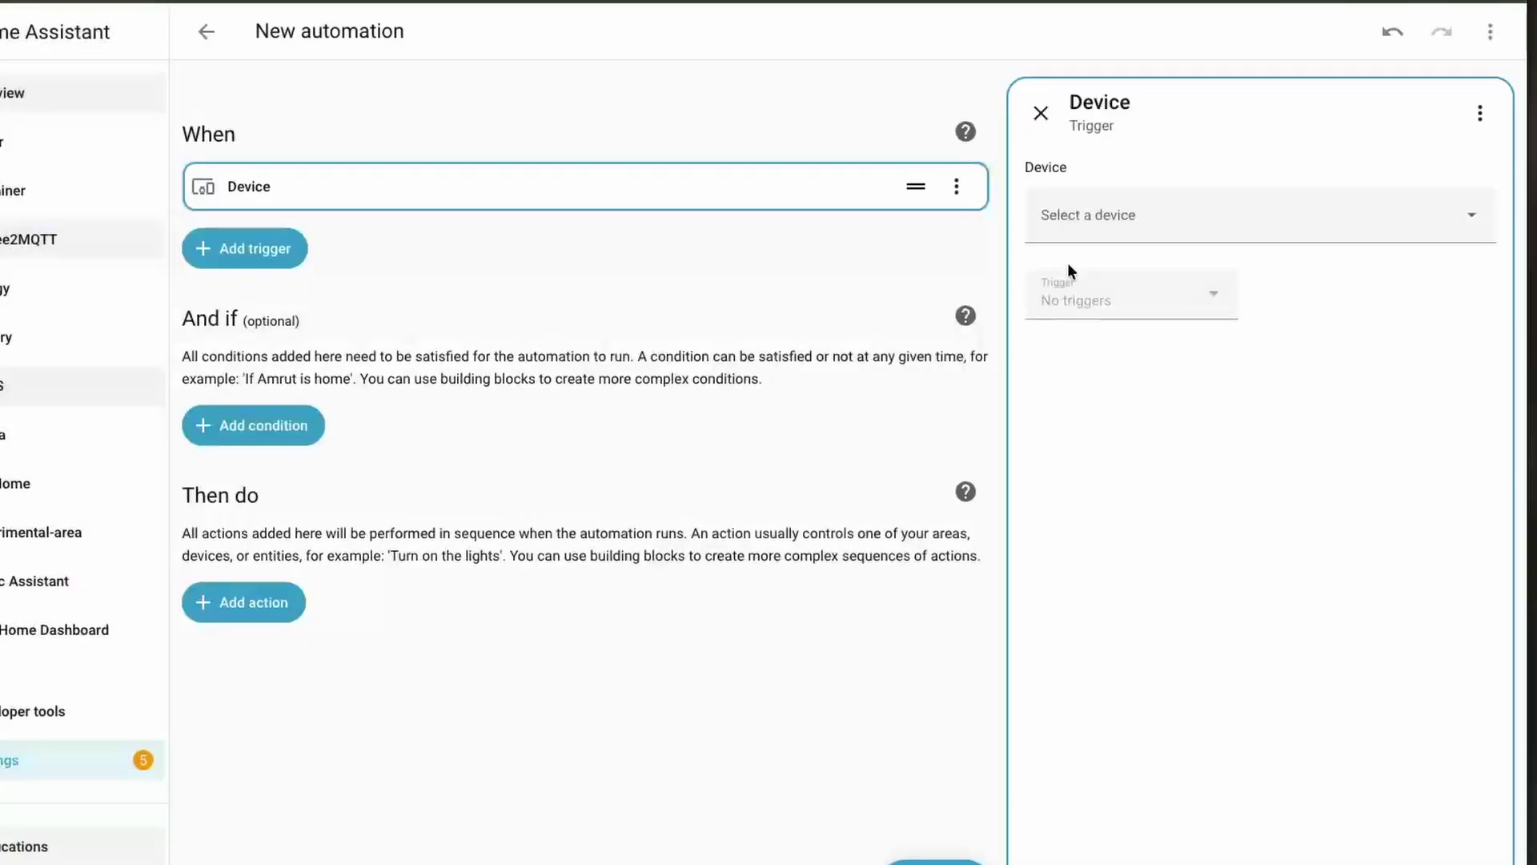
{"action": "left_click", "coordinate": [1141, 215]}
{"action": "type", "text": "light"}
{"action": "left_click", "coordinate": [1088, 415]}
{"action": "left_click", "coordinate": [1122, 305]}
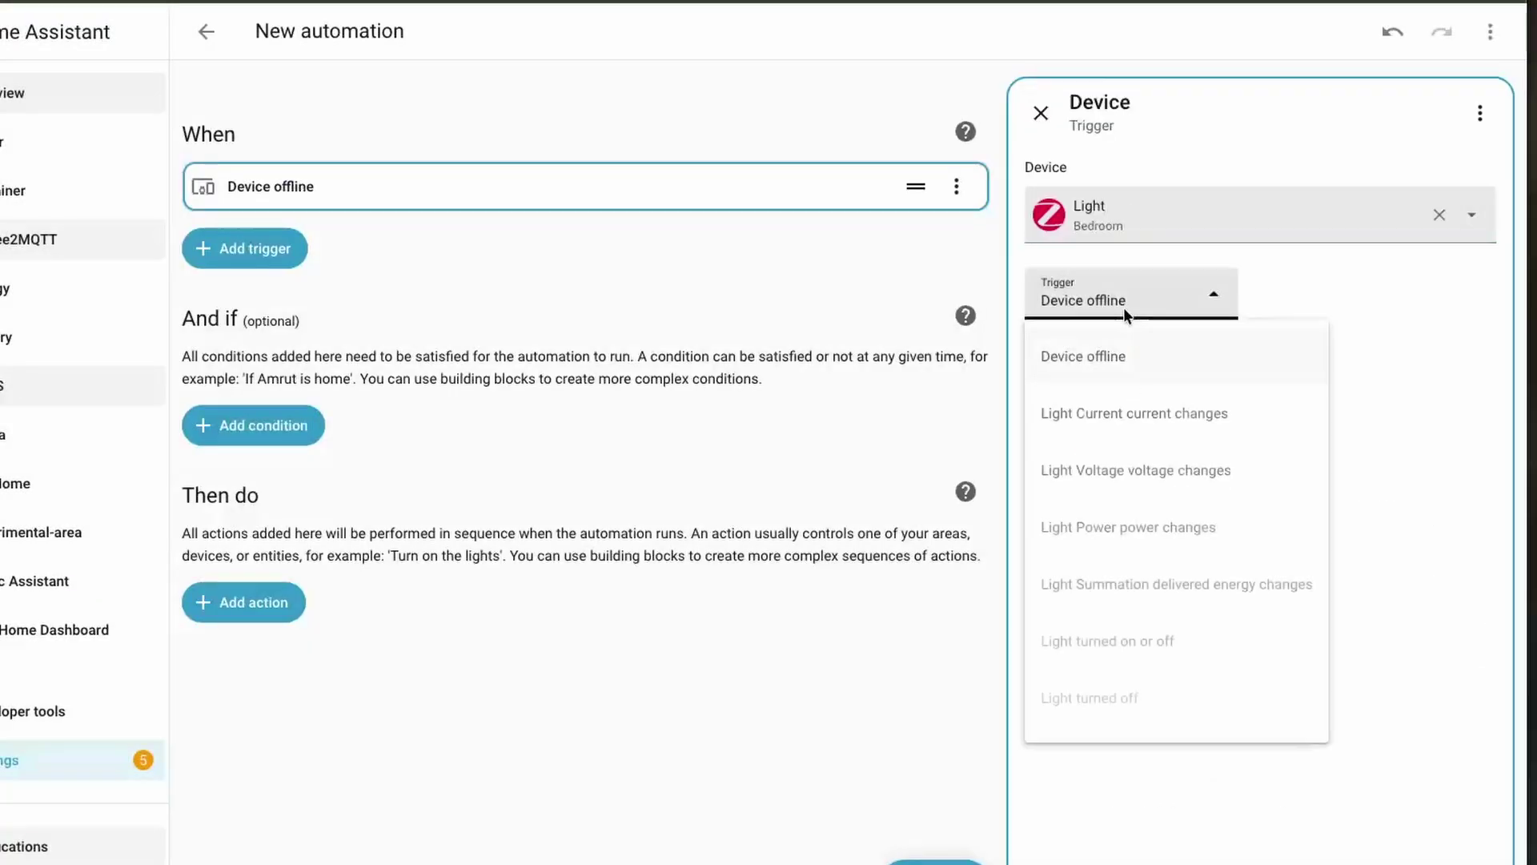
{"action": "left_click", "coordinate": [1129, 762]}
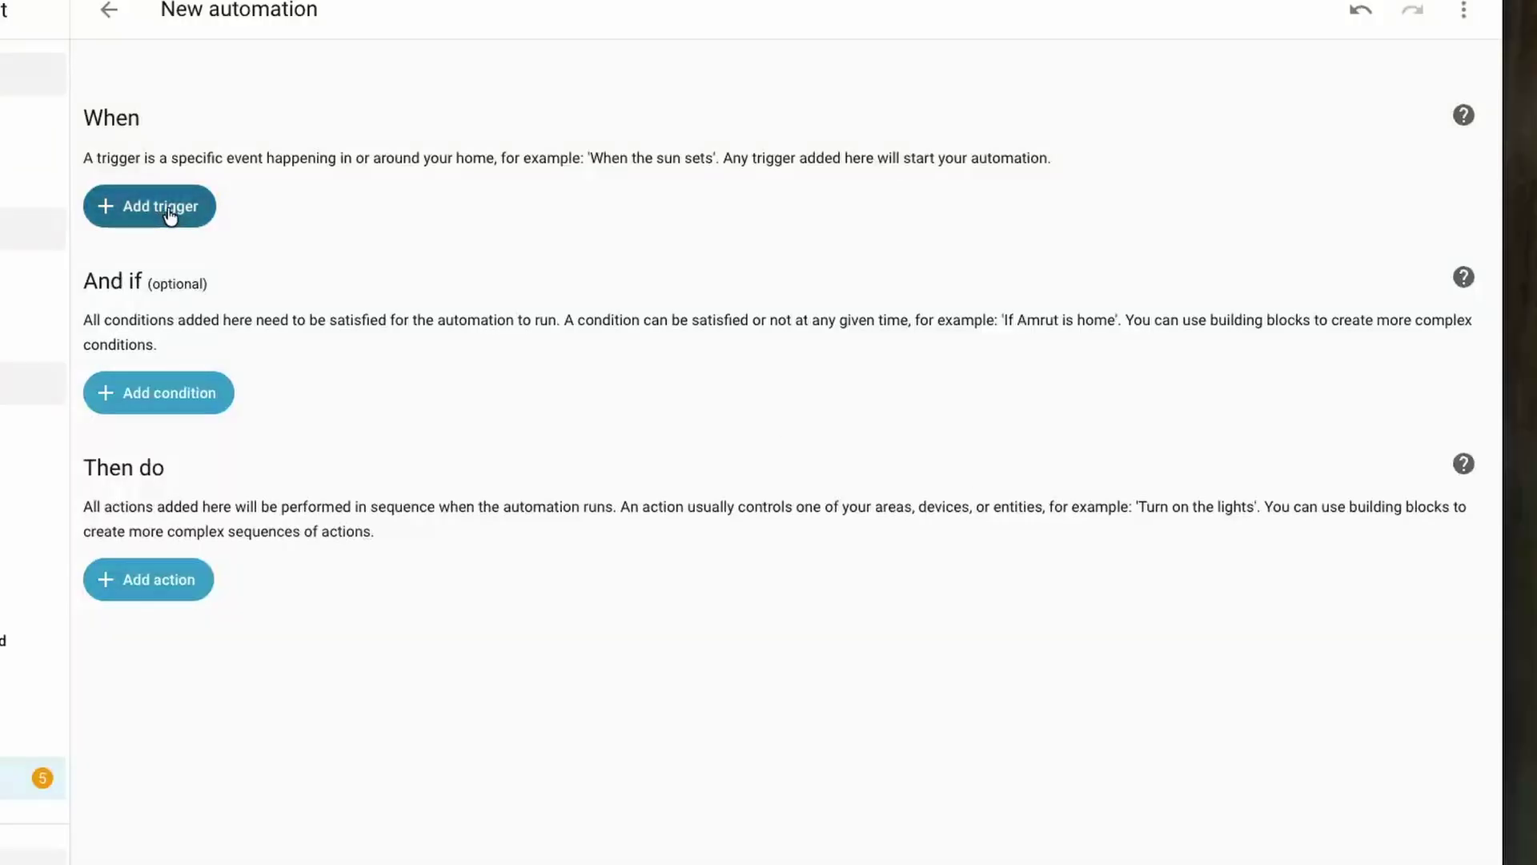
Add a 'When a light is turned on' trigger for the Bedroom Zigbee Bulb.
{"action": "left_click", "coordinate": [166, 207]}
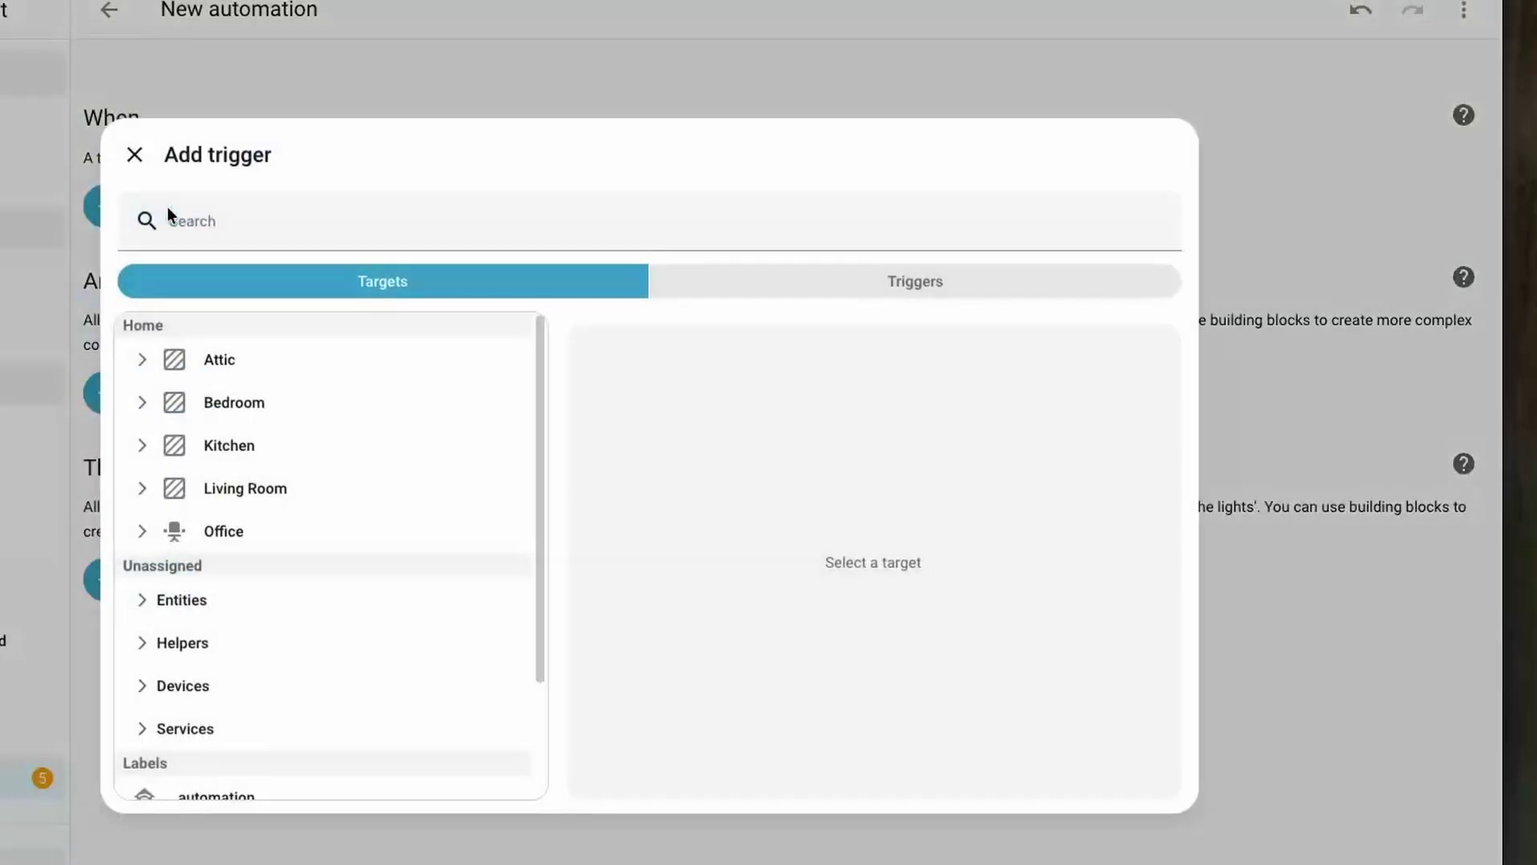
{"action": "left_click", "coordinate": [142, 403]}
{"action": "scroll", "coordinate": [275, 591], "scroll_direction": "down", "scroll_amount": 10}
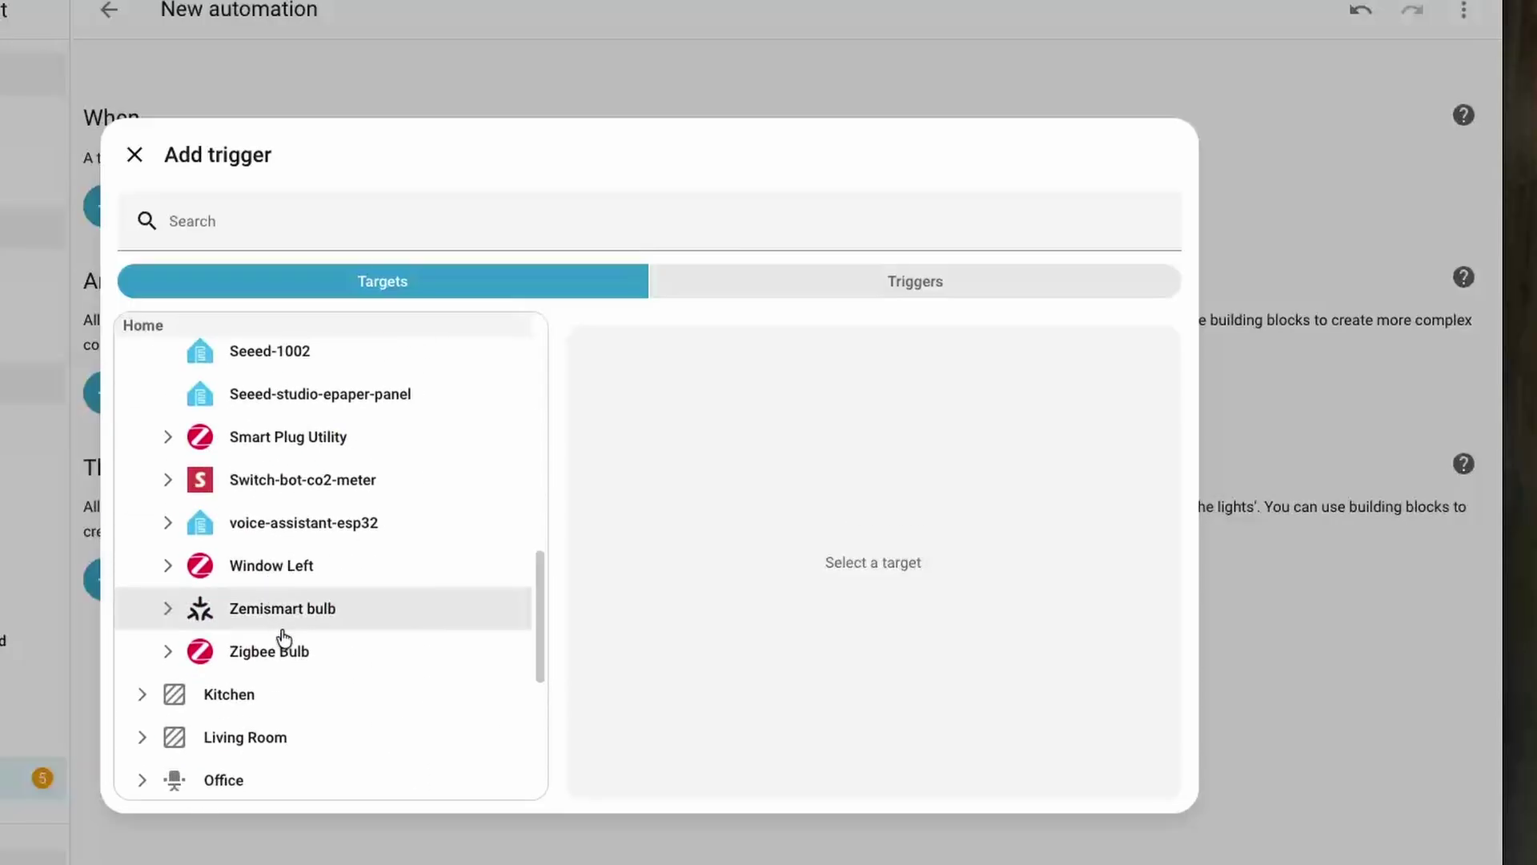
{"action": "left_click", "coordinate": [286, 663]}
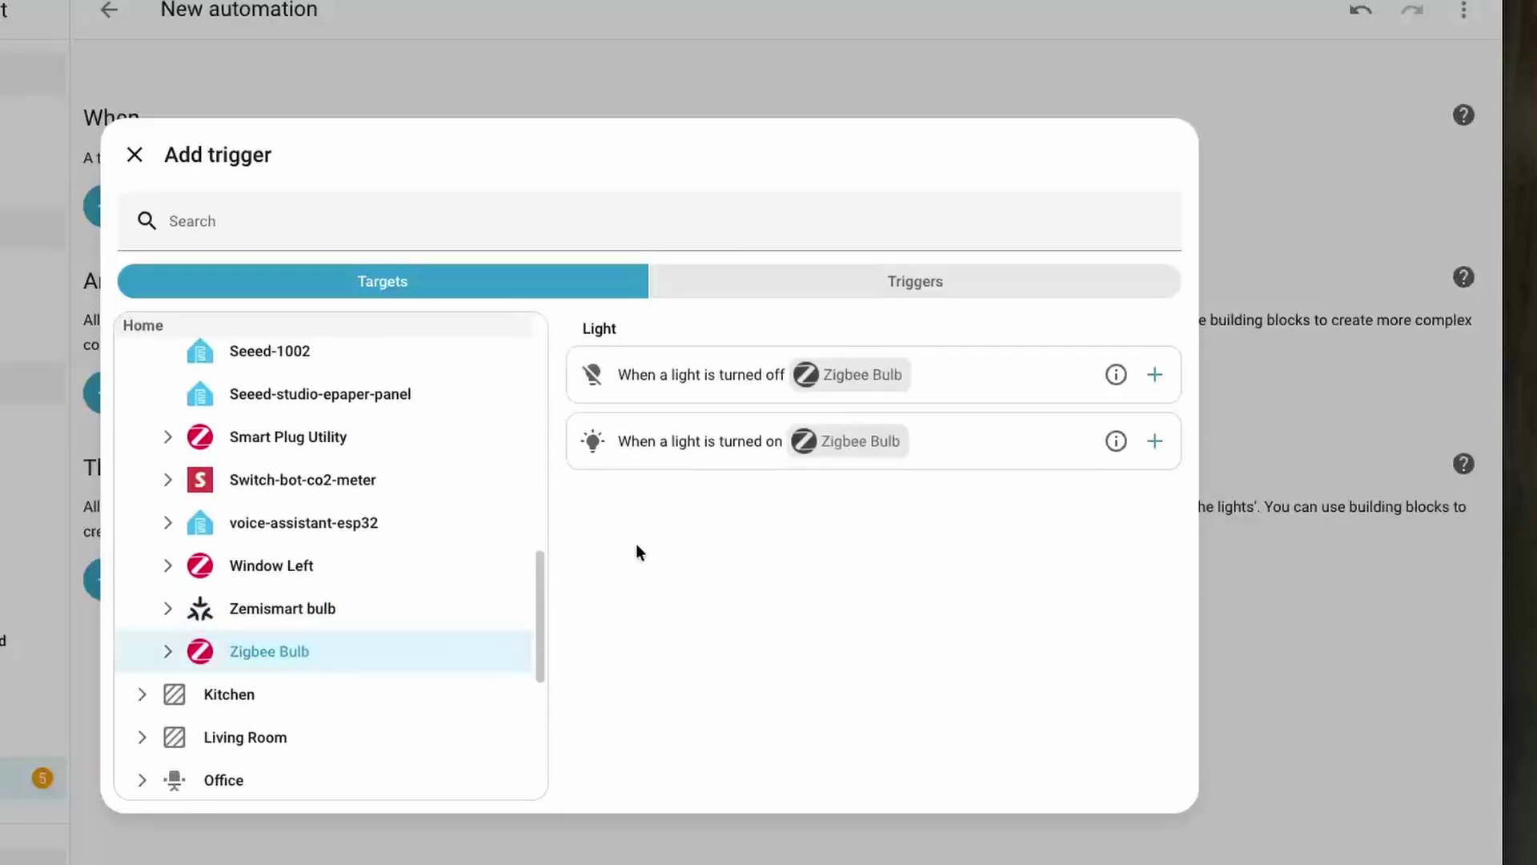
{"action": "left_click", "coordinate": [749, 448]}
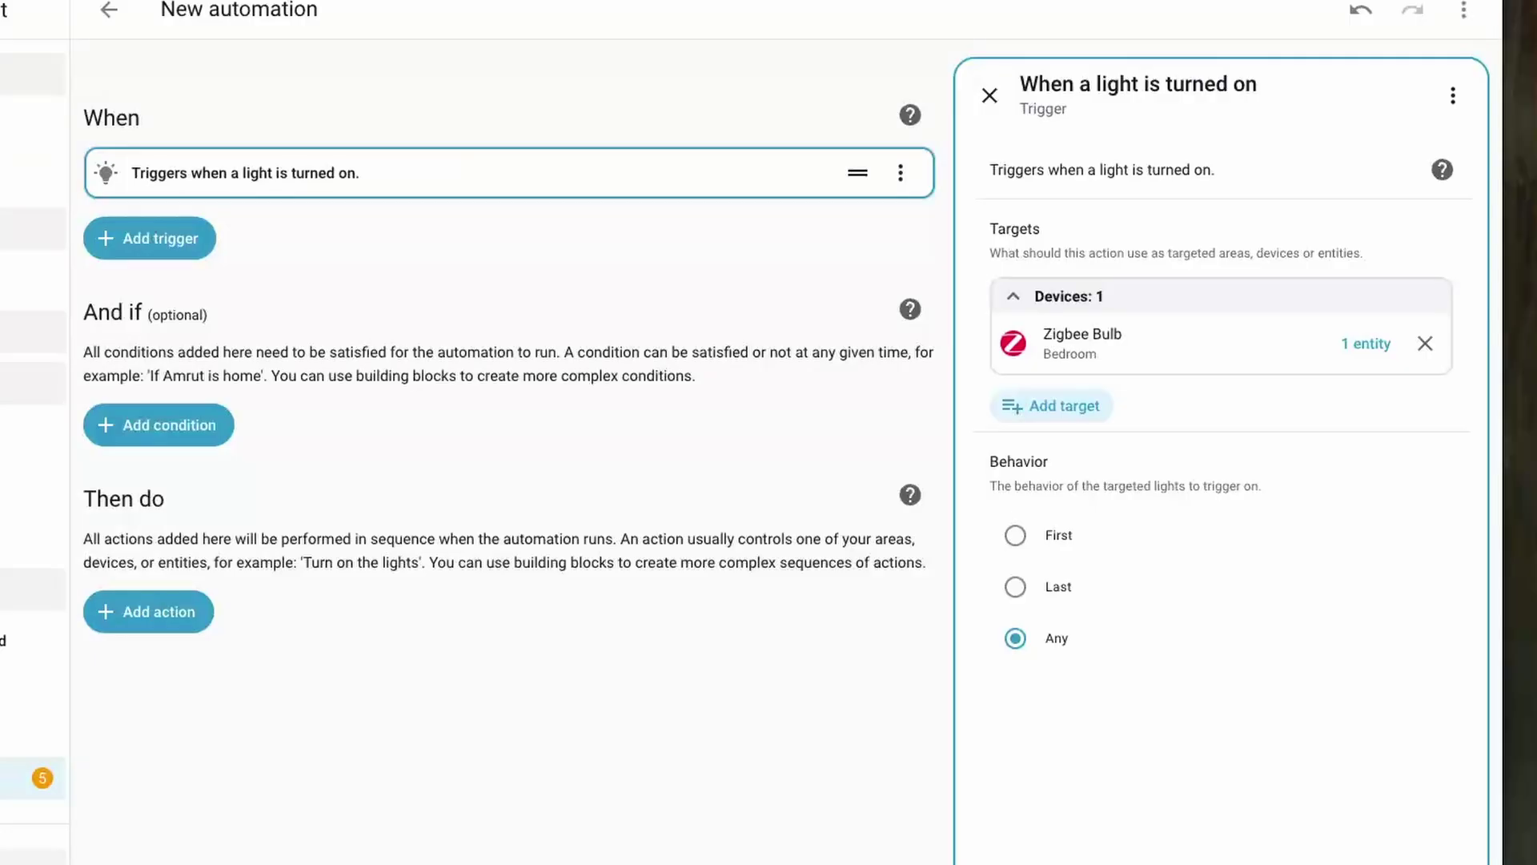
Browse Seeed-1002 and Smart Plug Utility entities for triggers, finding none for Power.
{"action": "left_click", "coordinate": [152, 238]}
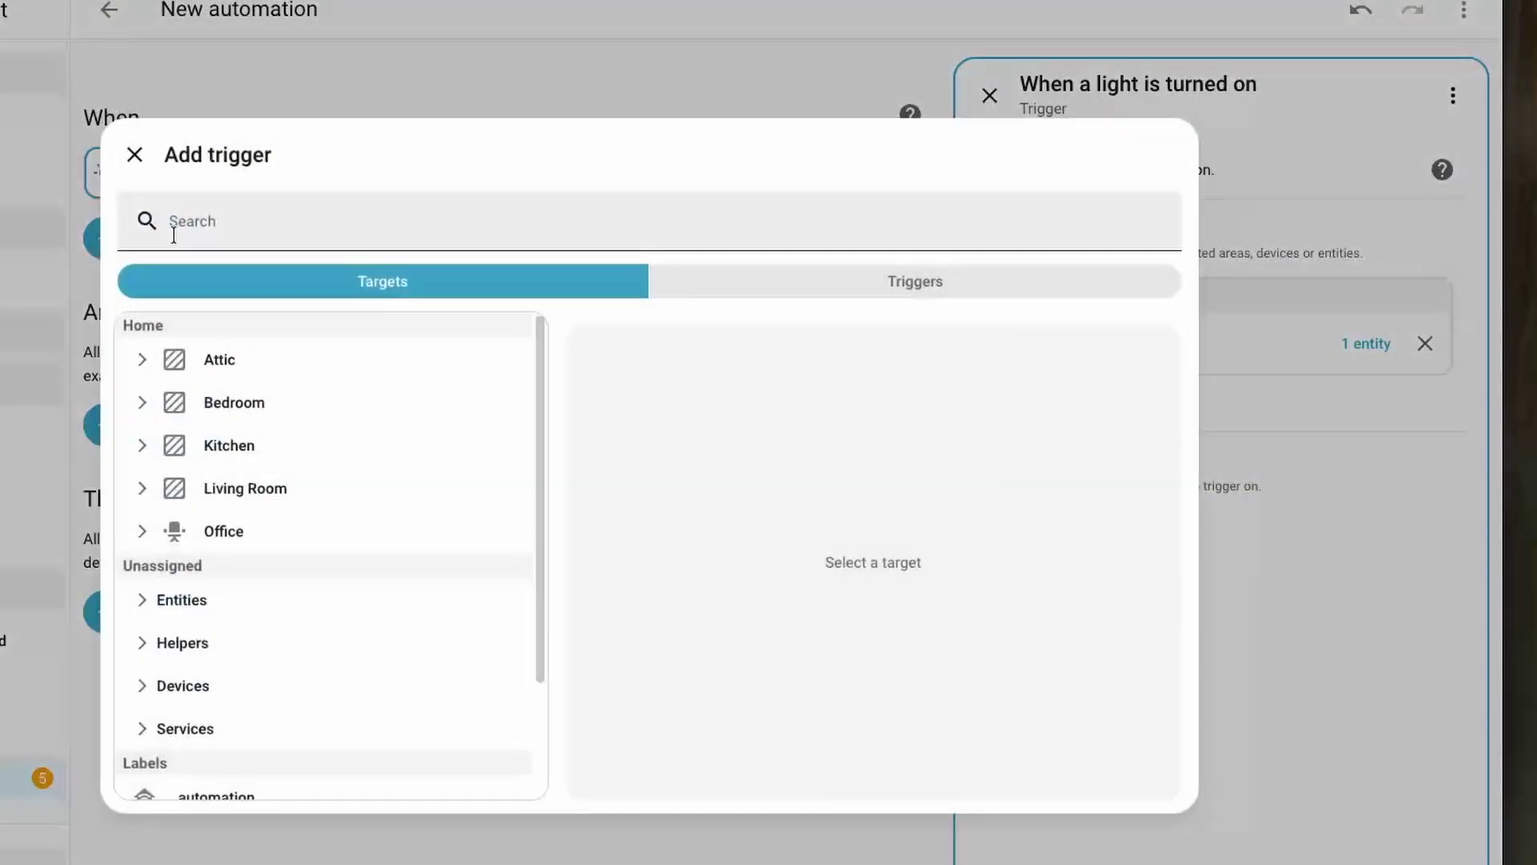
{"action": "left_click", "coordinate": [153, 410]}
{"action": "scroll", "coordinate": [216, 449], "scroll_direction": "down", "scroll_amount": 9}
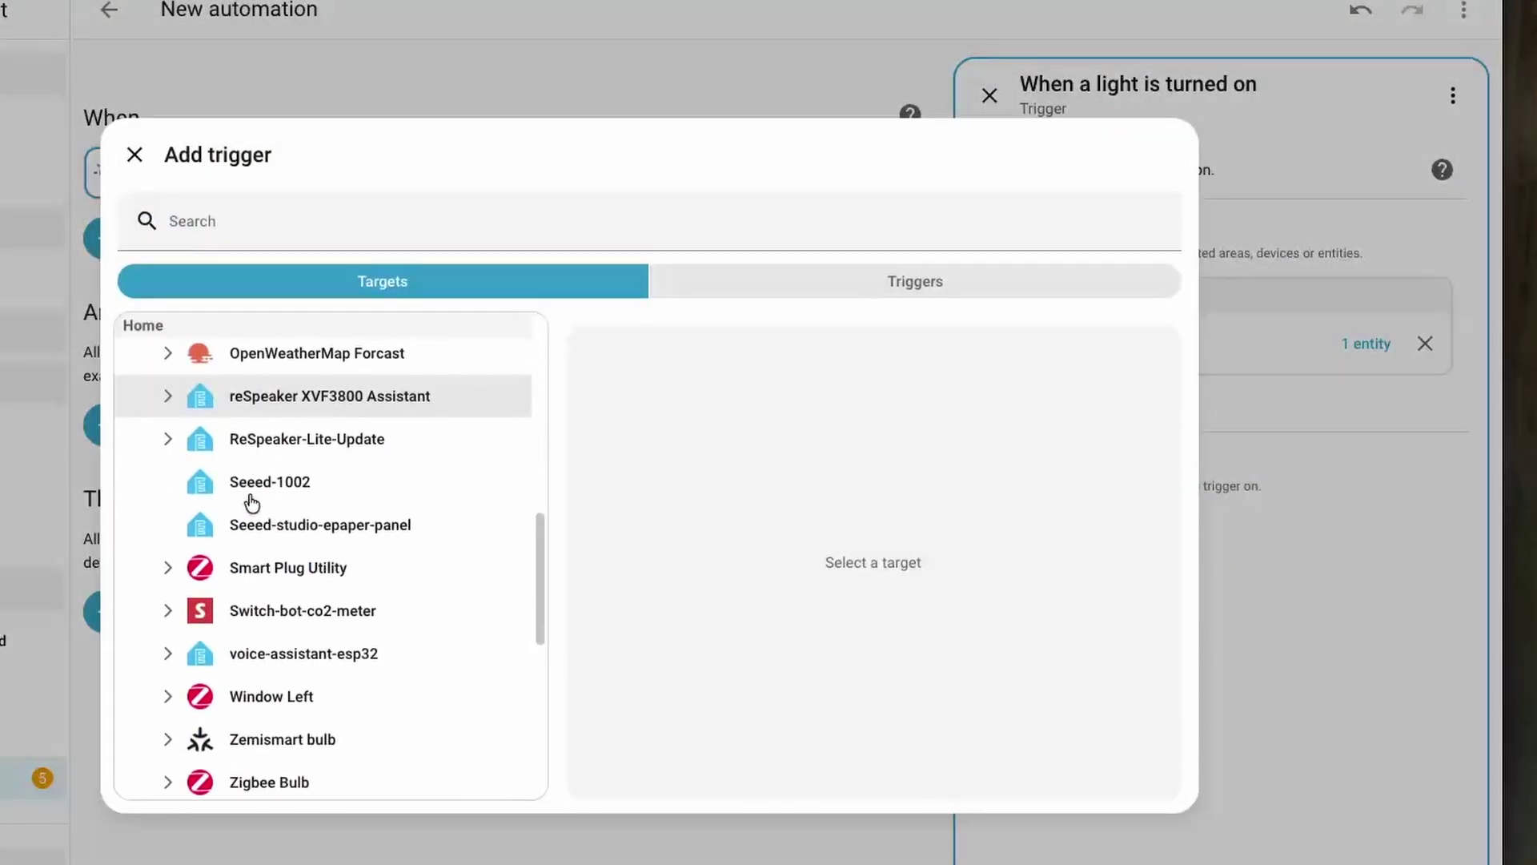
{"action": "left_click", "coordinate": [264, 484]}
{"action": "left_click", "coordinate": [309, 570]}
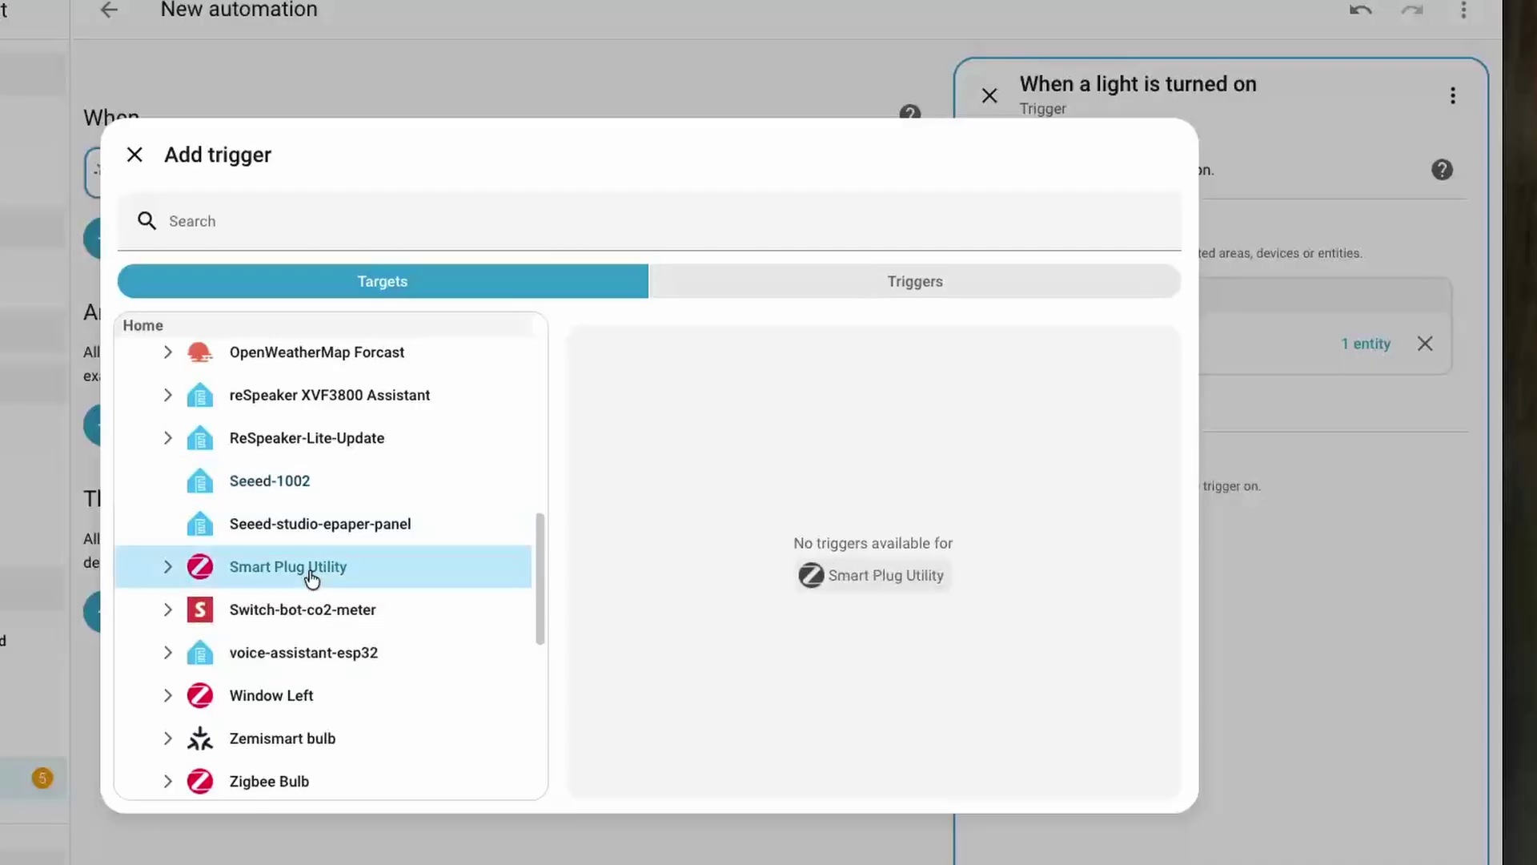
{"action": "left_click", "coordinate": [167, 567]}
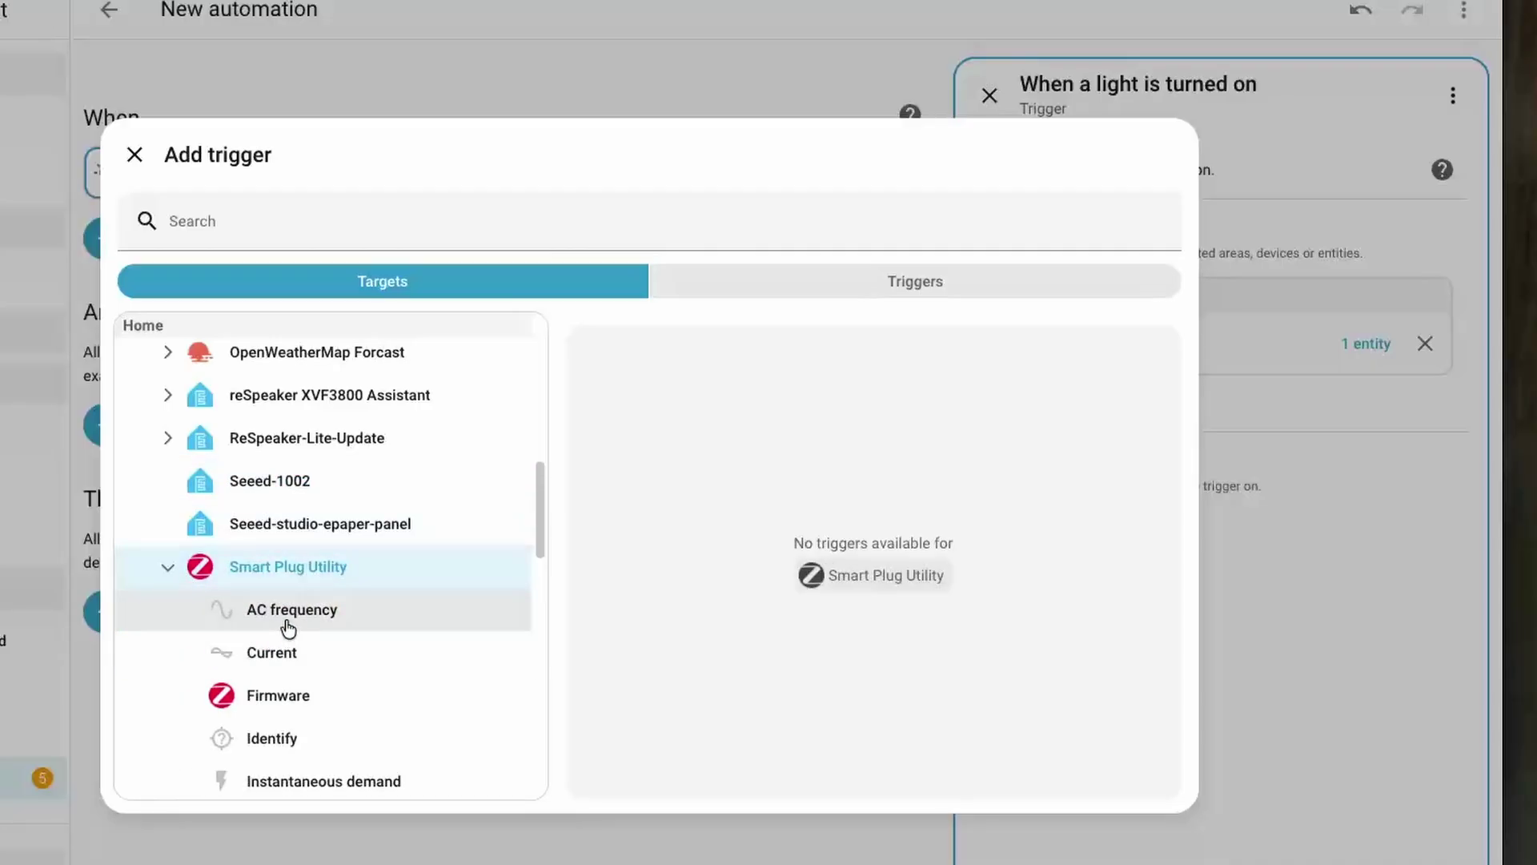
{"action": "scroll", "coordinate": [289, 629], "scroll_direction": "down", "scroll_amount": 1}
{"action": "left_click", "coordinate": [286, 634]}
{"action": "left_click", "coordinate": [288, 684]}
{"action": "left_click", "coordinate": [286, 728]}
{"action": "left_click", "coordinate": [279, 771]}
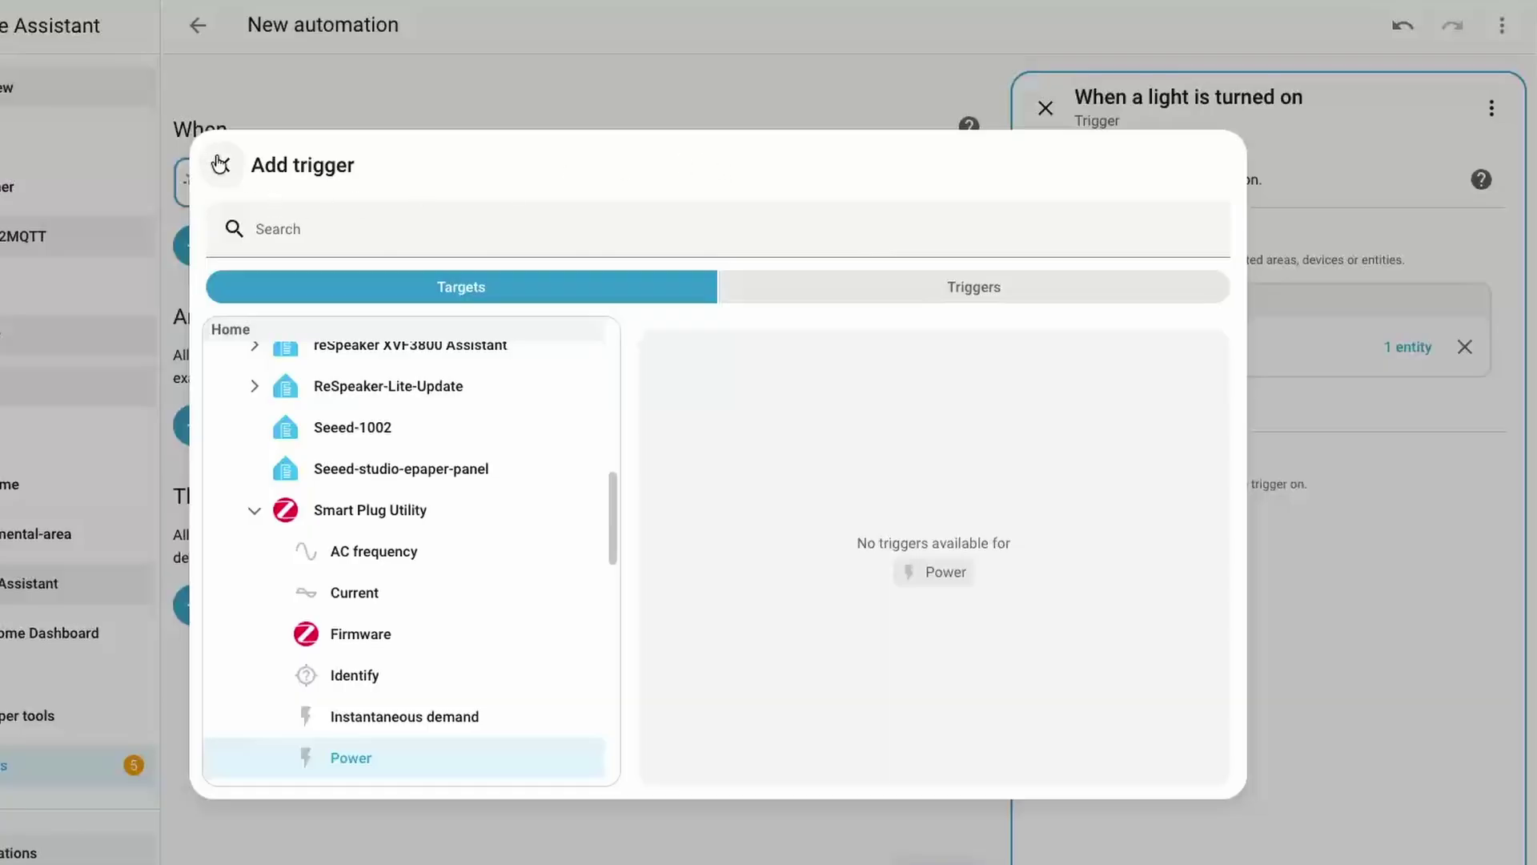
{"action": "left_click", "coordinate": [220, 164]}
Add an 'If a light is off' condition for the Bedroom Zigbee Bulb and reopen its editor.
{"action": "left_click", "coordinate": [238, 422]}
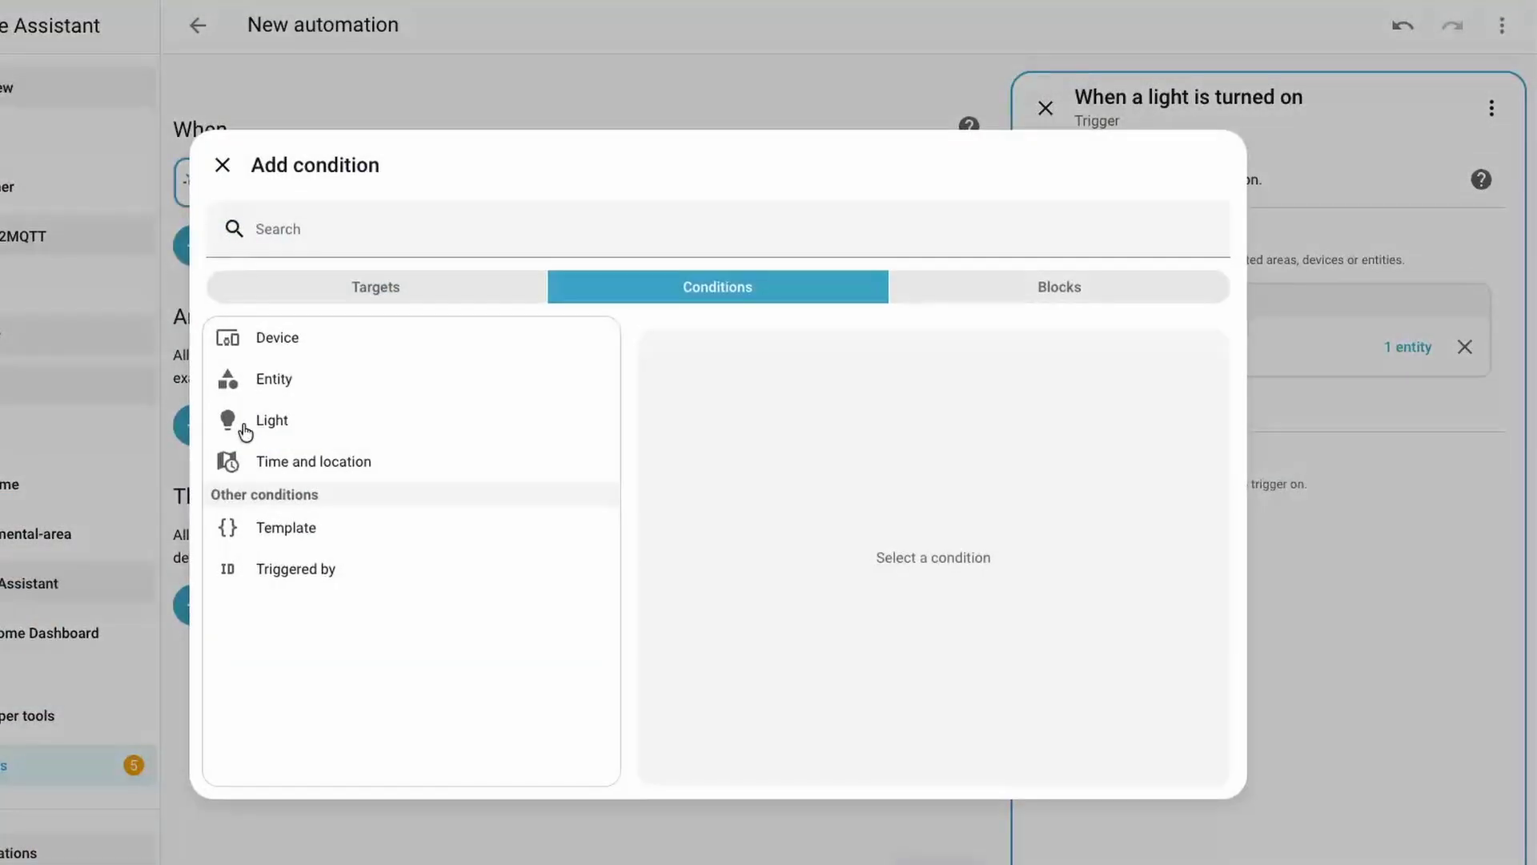
{"action": "left_click", "coordinate": [473, 290]}
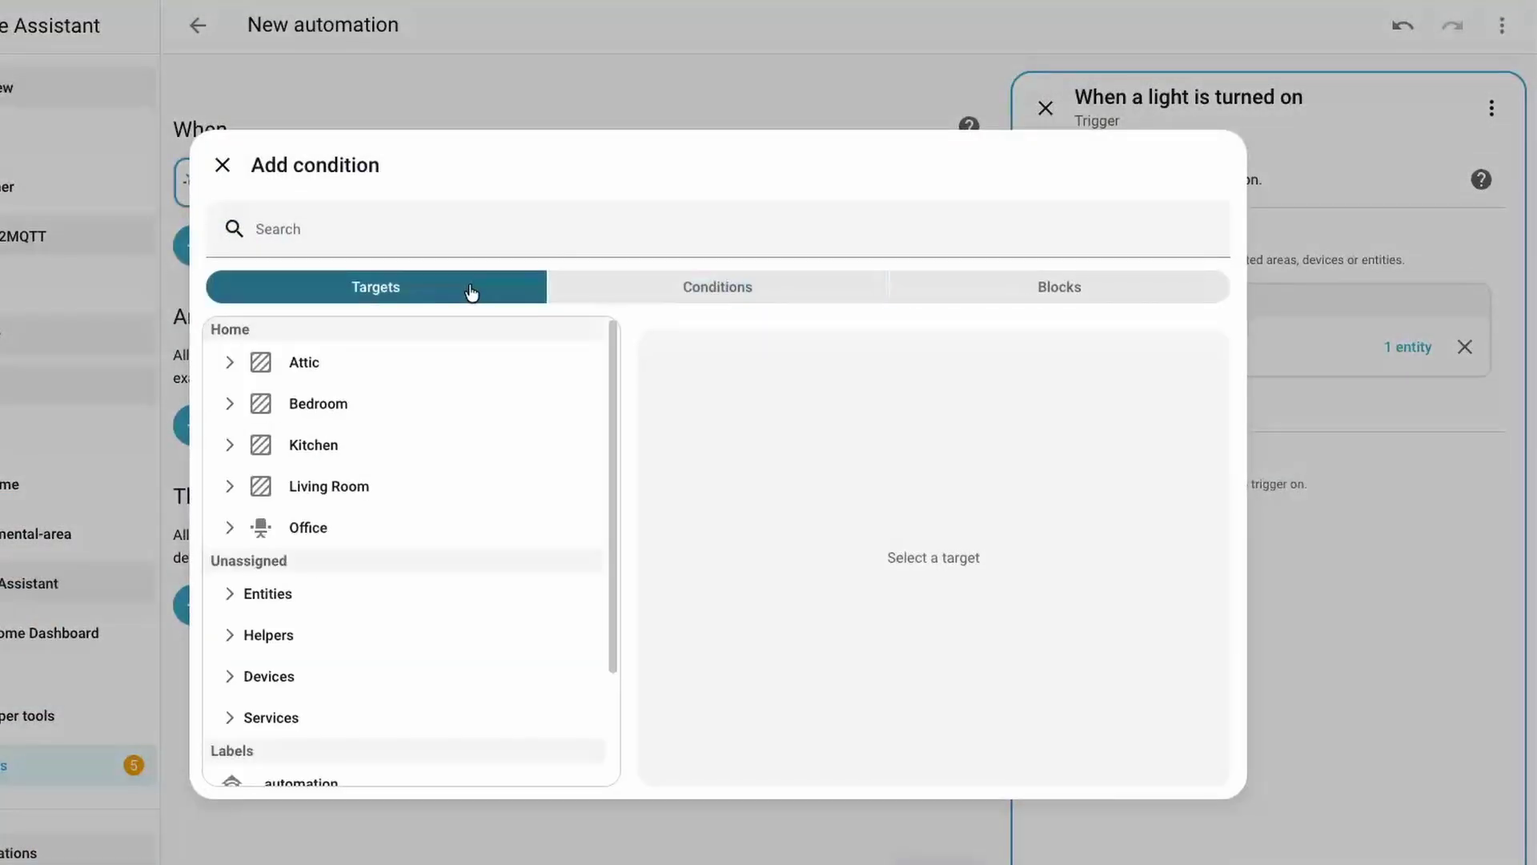
{"action": "left_click", "coordinate": [229, 405]}
{"action": "left_click", "coordinate": [309, 532]}
{"action": "scroll", "coordinate": [336, 640], "scroll_direction": "down", "scroll_amount": 10}
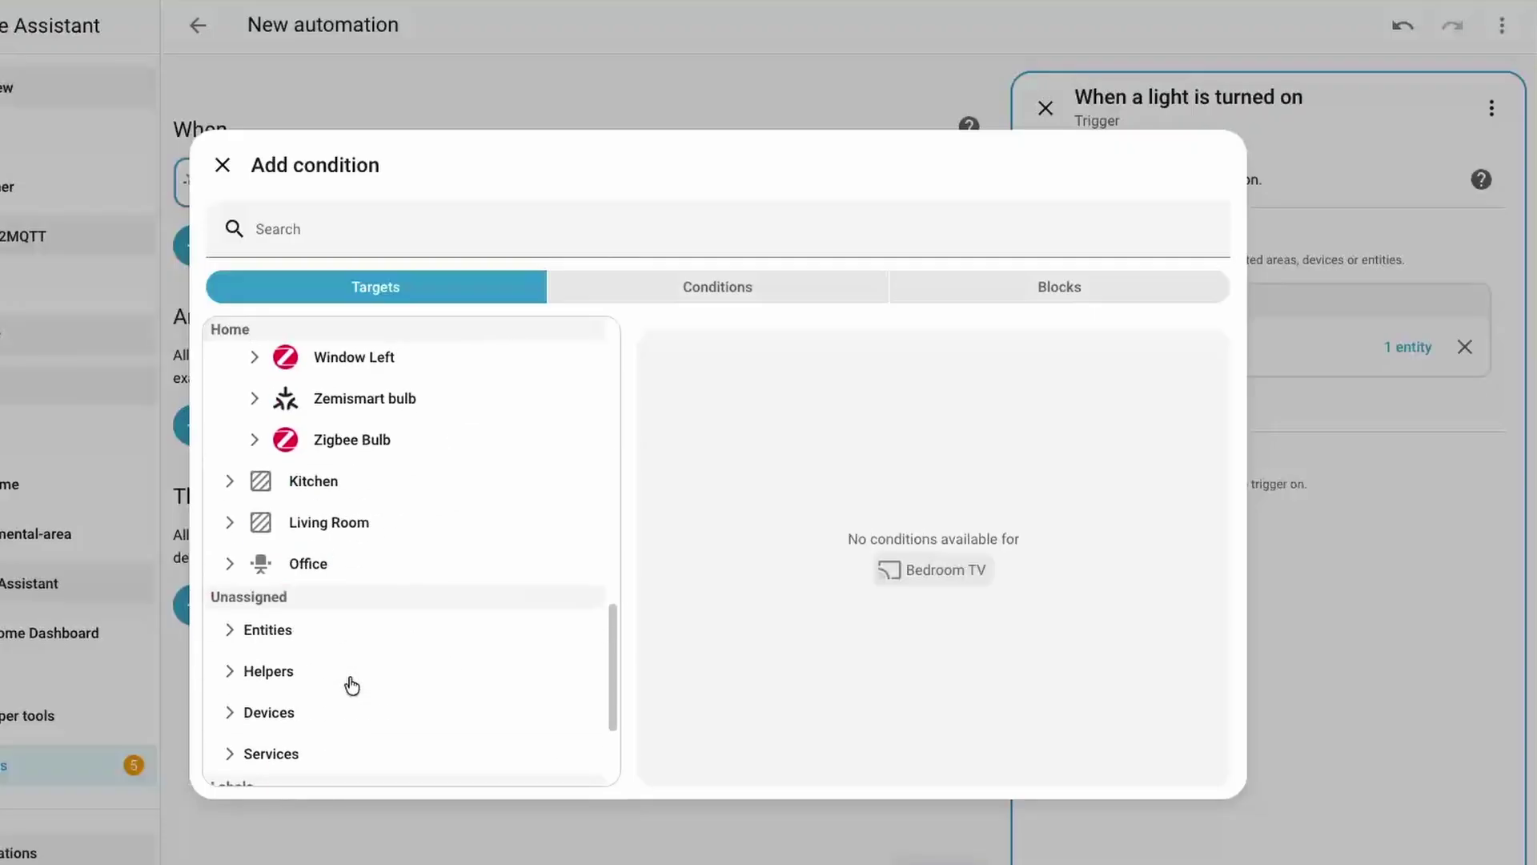
{"action": "scroll", "coordinate": [352, 681], "scroll_direction": "up", "scroll_amount": 3}
{"action": "left_click", "coordinate": [364, 605]}
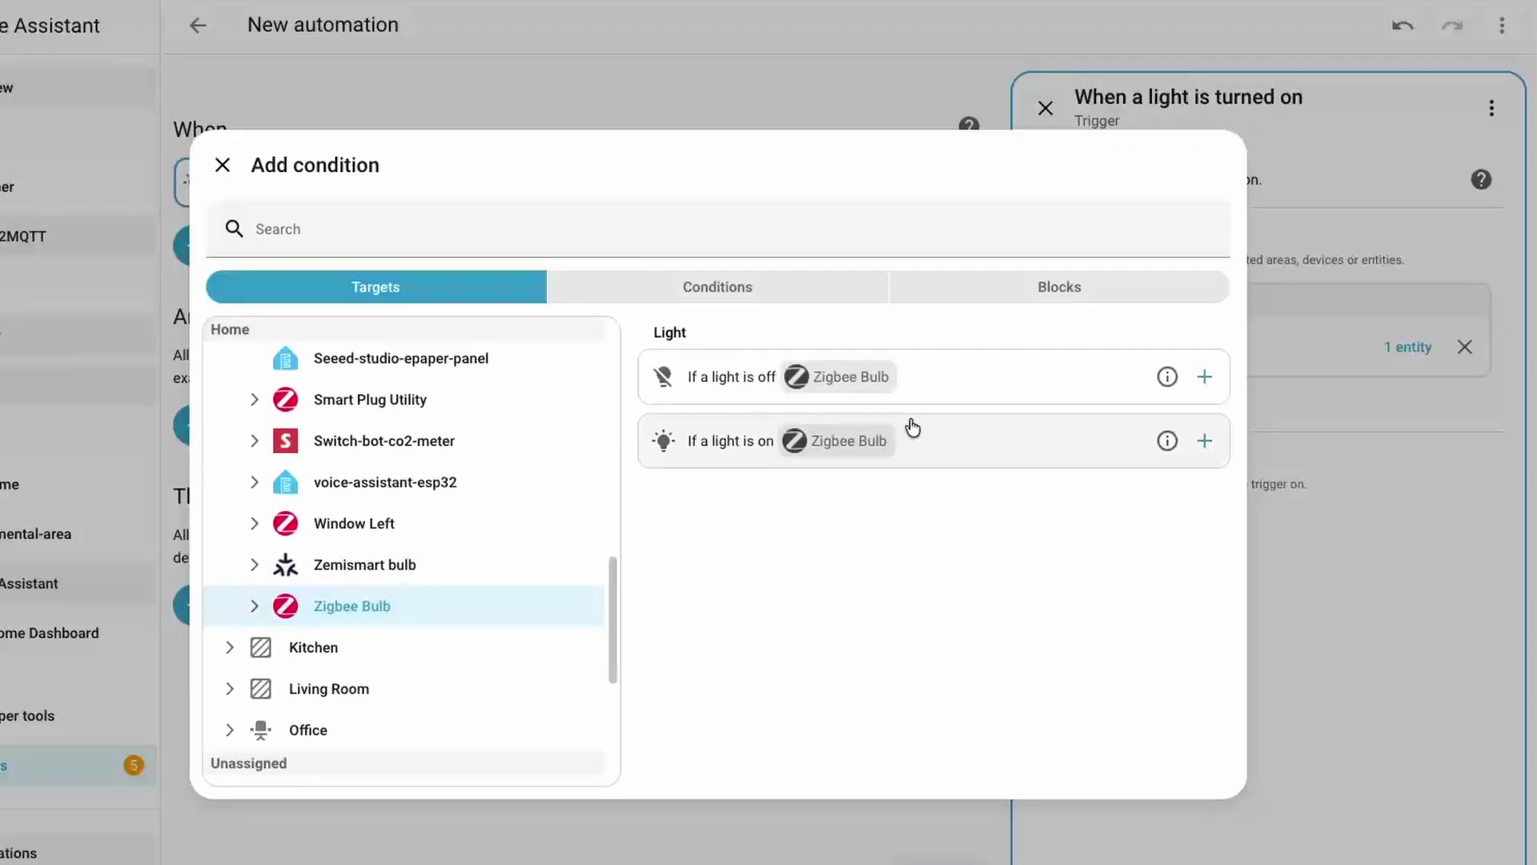
{"action": "left_click", "coordinate": [953, 390]}
{"action": "left_click", "coordinate": [835, 381]}
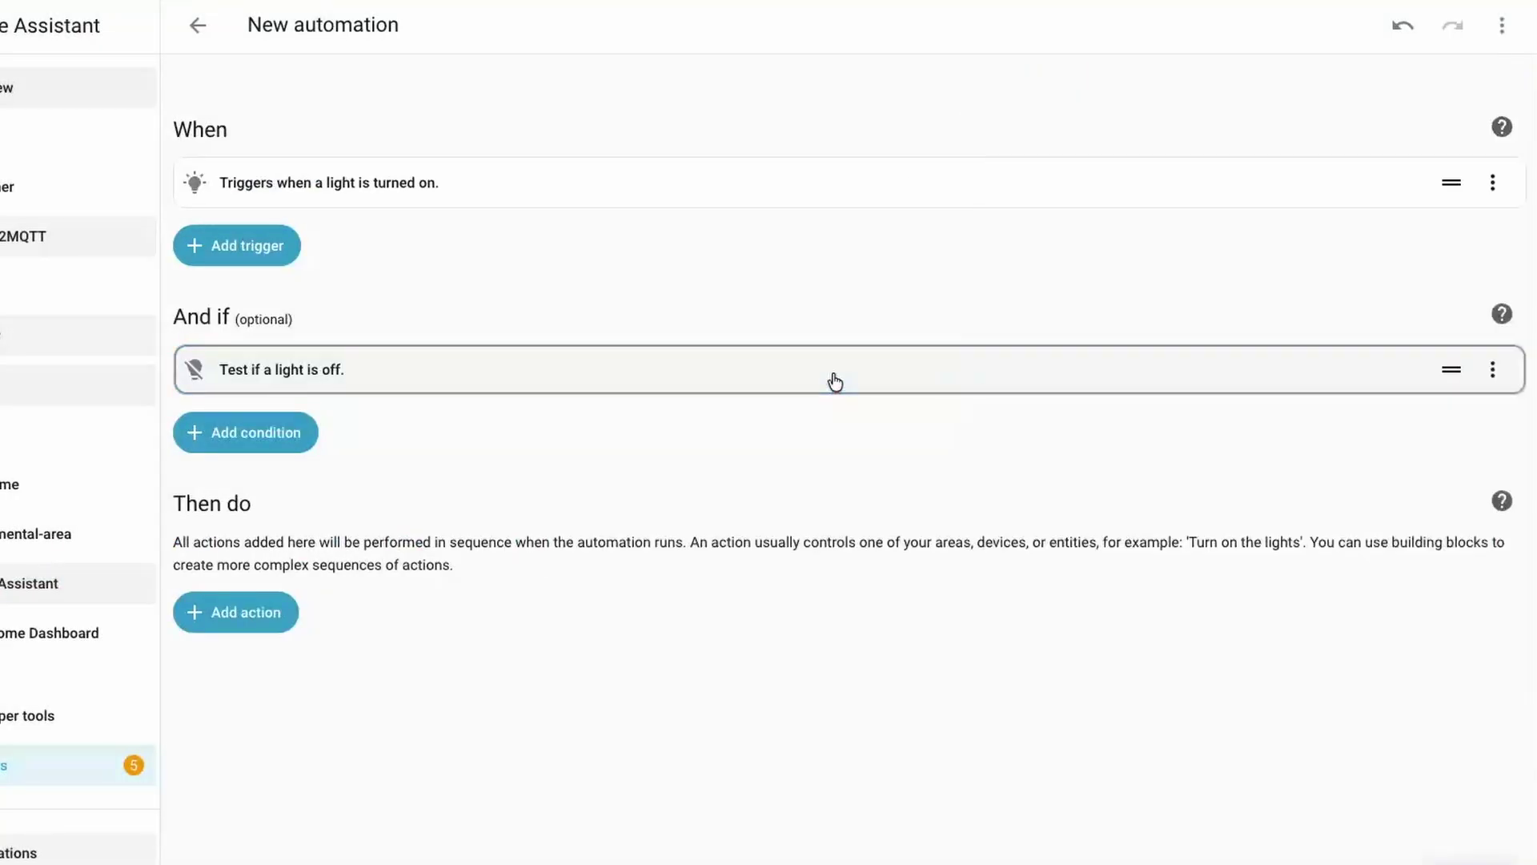
{"action": "left_click", "coordinate": [835, 382]}
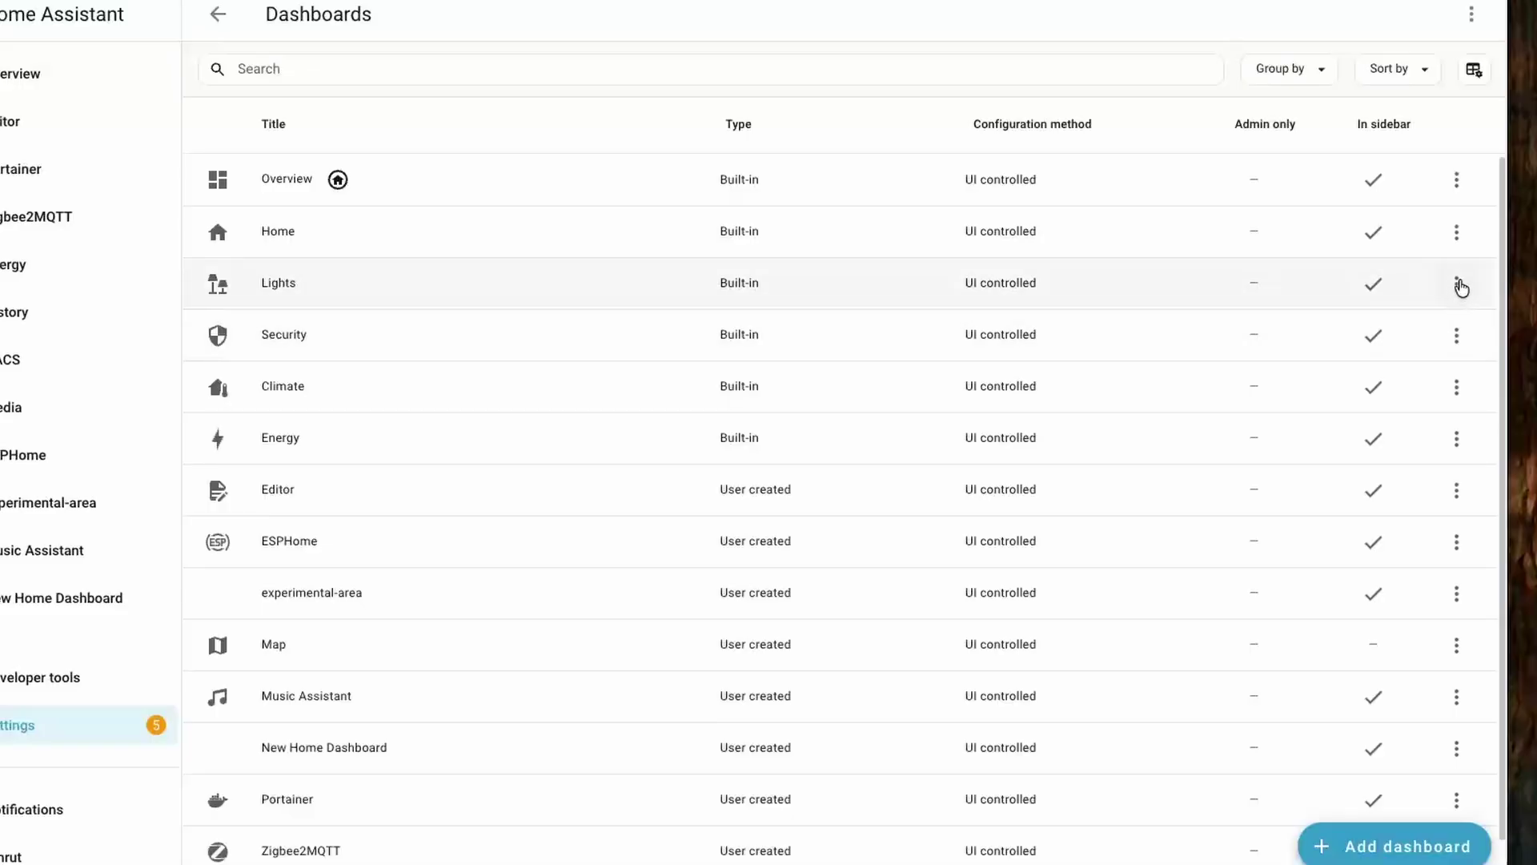
Set the Lights dashboard as the system-wide default dashboard.
{"action": "left_click", "coordinate": [1457, 285]}
{"action": "left_click", "coordinate": [1400, 357]}
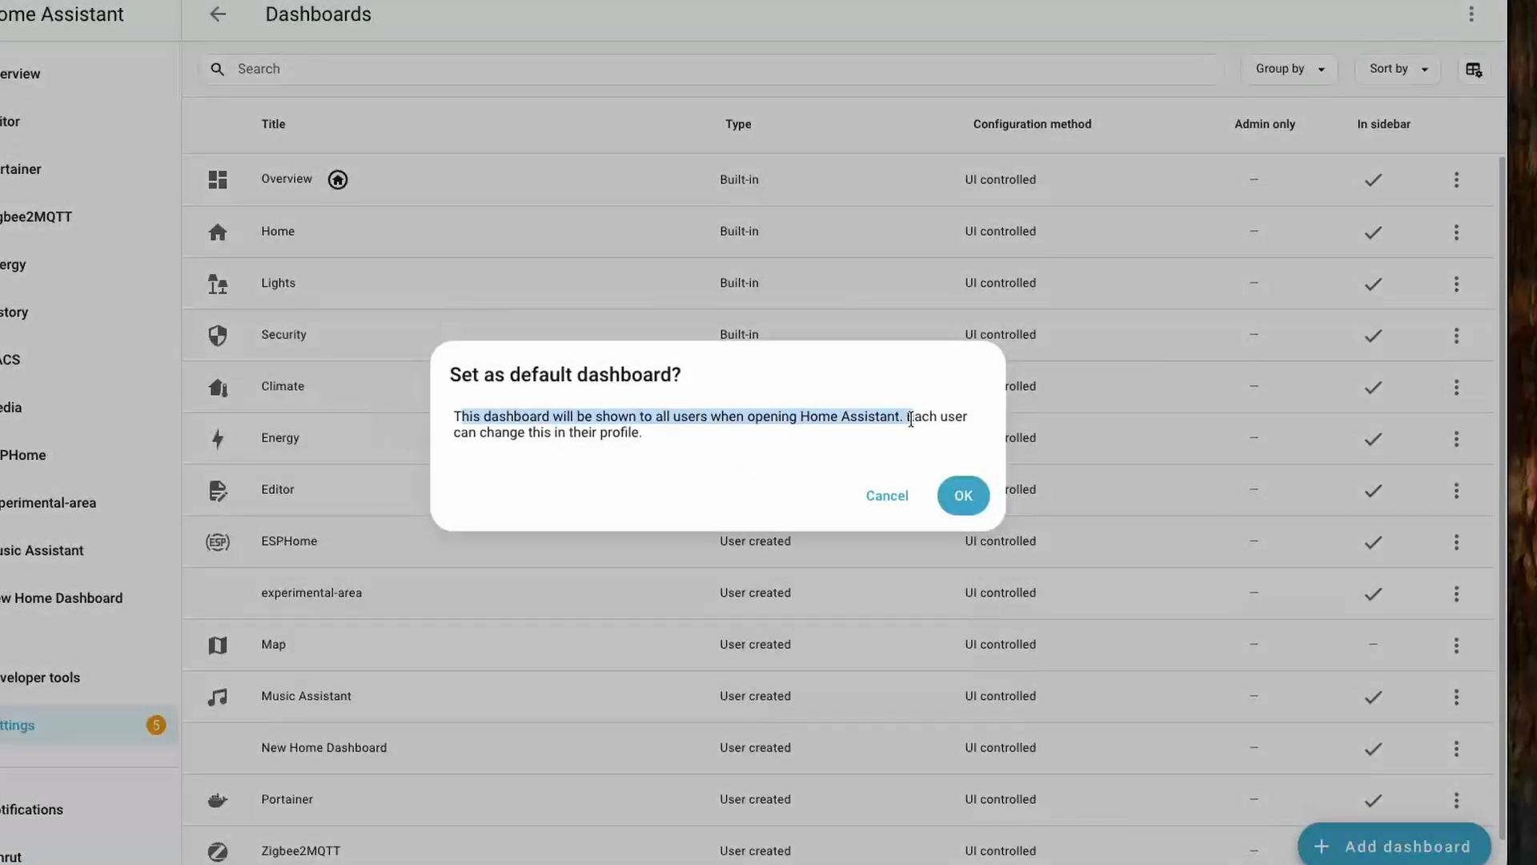
{"action": "left_click_drag", "start_coordinate": [936, 423], "coordinate": [951, 441]}
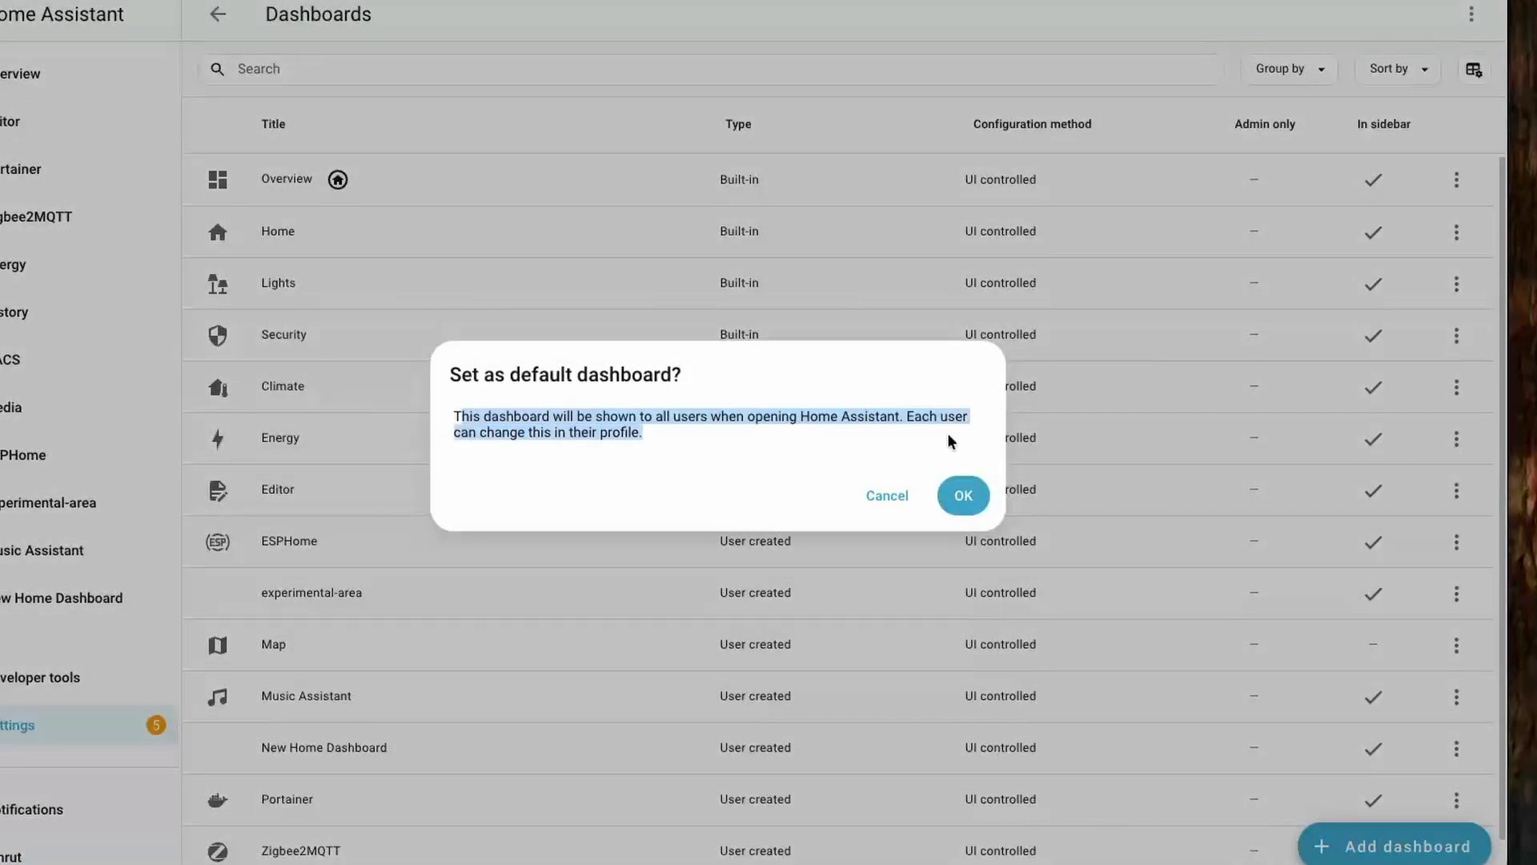
{"action": "left_click", "coordinate": [968, 501]}
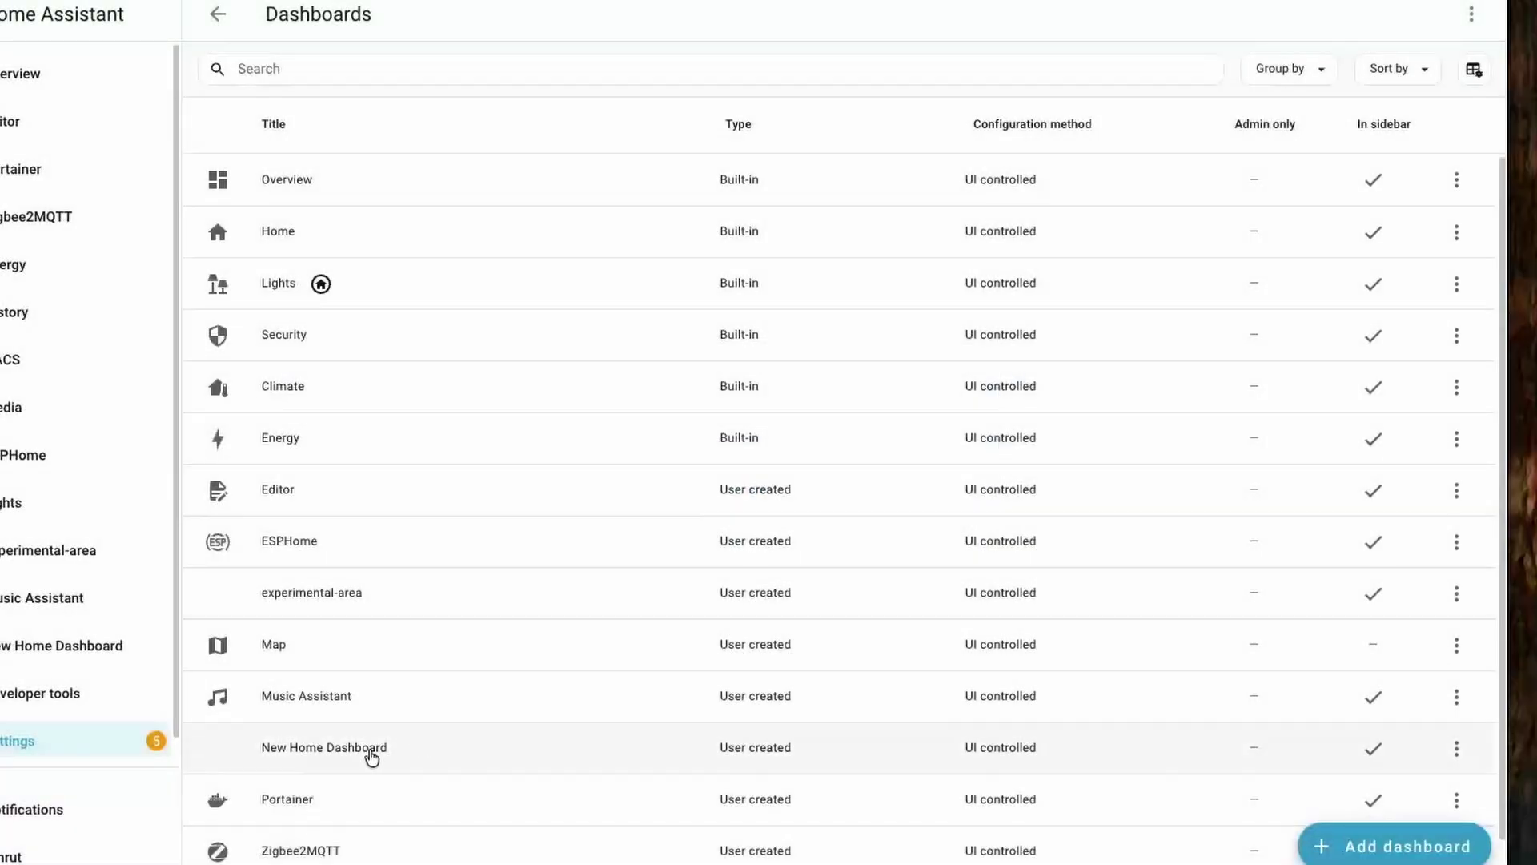
Check the personal default Dashboard choices in the user profile.
{"action": "left_click", "coordinate": [11, 855]}
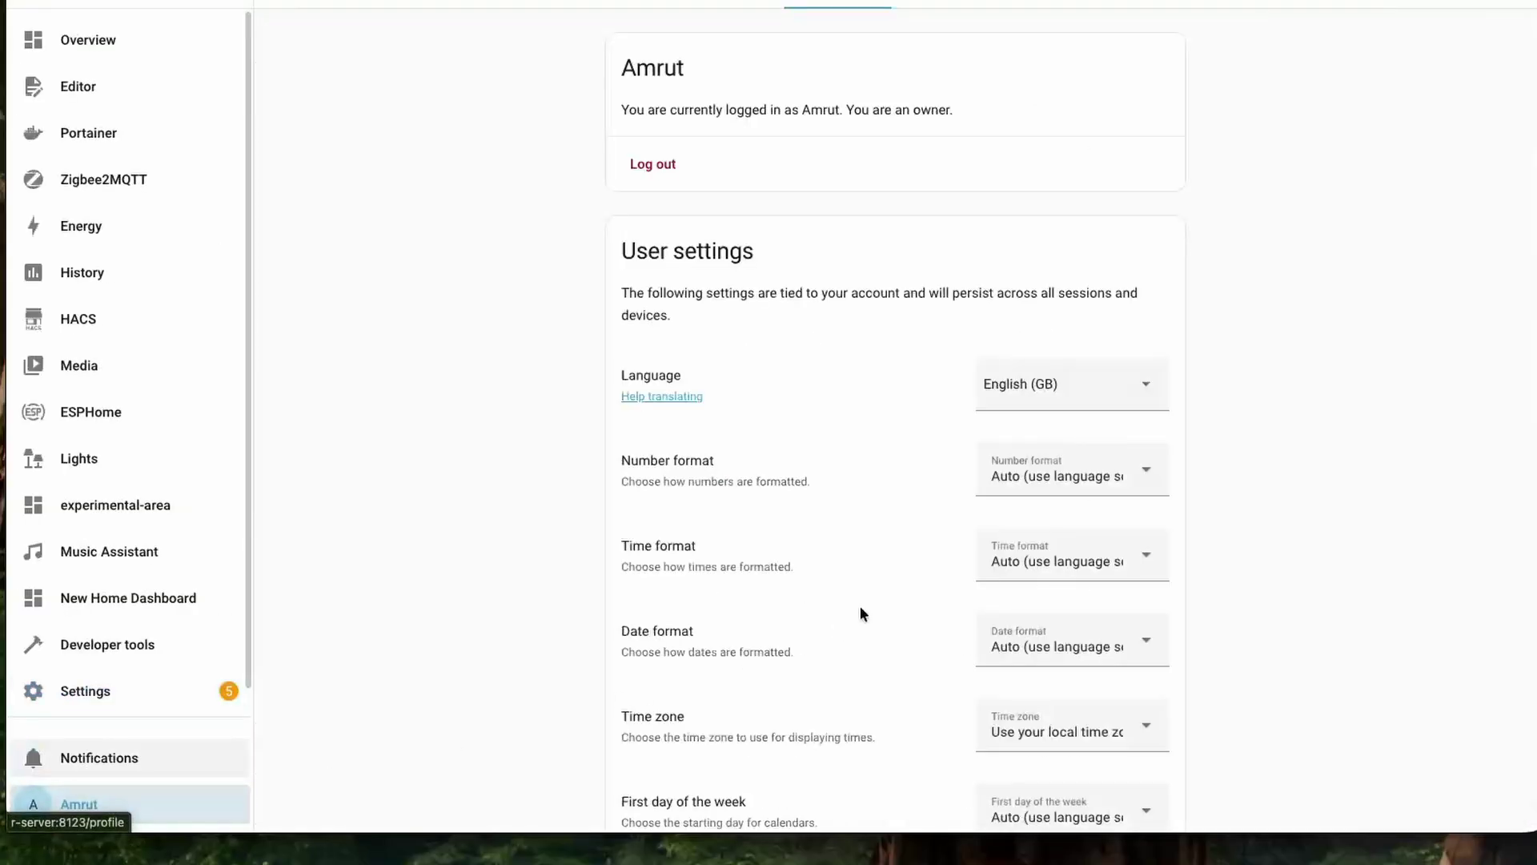
{"action": "scroll", "coordinate": [862, 609], "scroll_direction": "down", "scroll_amount": 4}
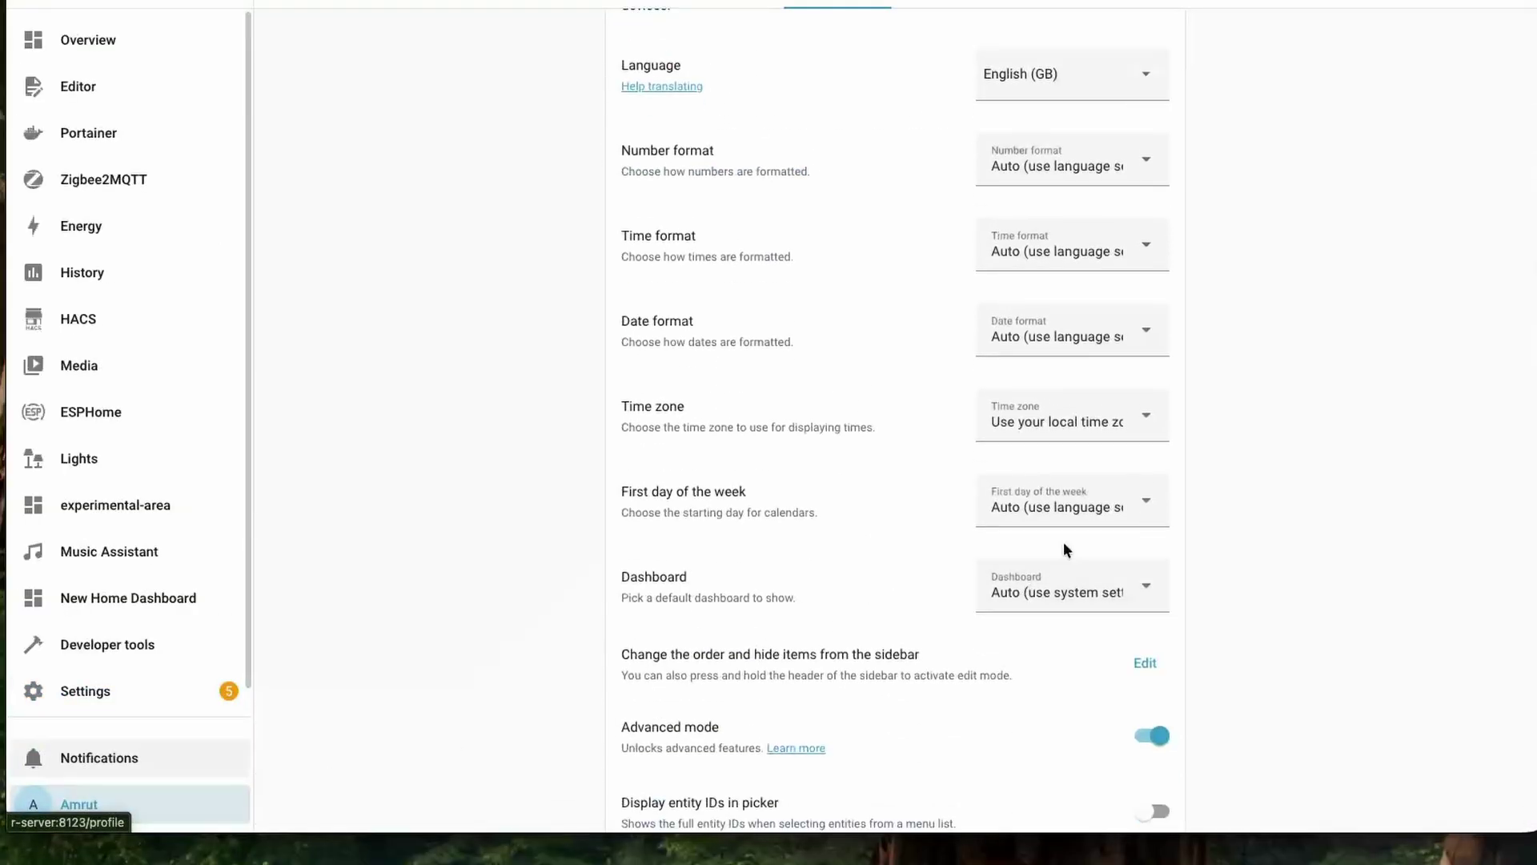
{"action": "left_click", "coordinate": [1113, 582]}
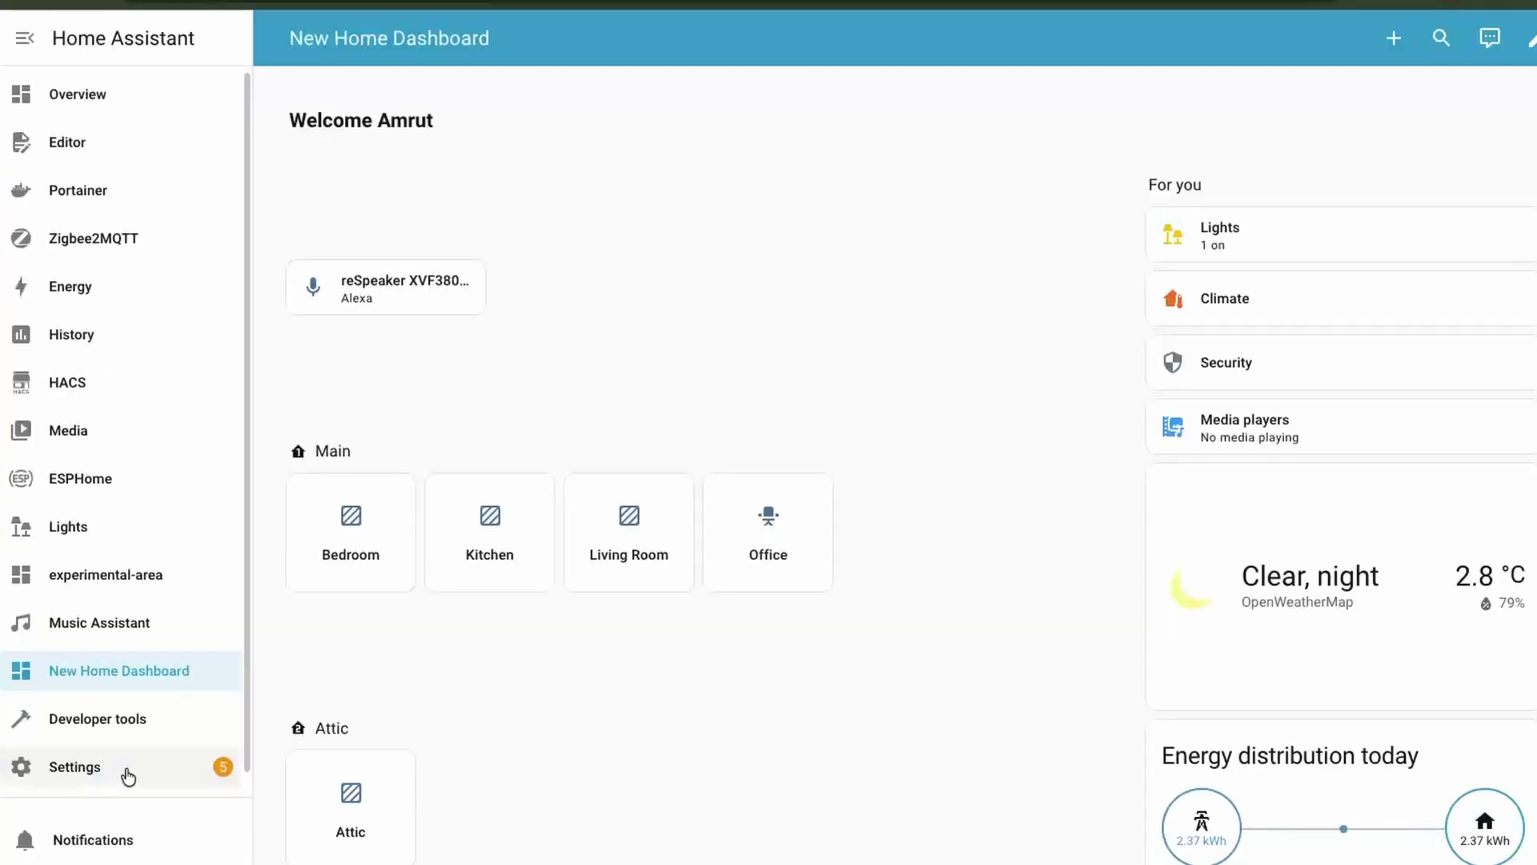
In Areas, labels & zones, move Office first and Main below Attic, then view New Home Dashboard.
{"action": "left_click", "coordinate": [128, 777]}
{"action": "scroll", "coordinate": [755, 734], "scroll_direction": "down", "scroll_amount": 5}
{"action": "left_click", "coordinate": [806, 391]}
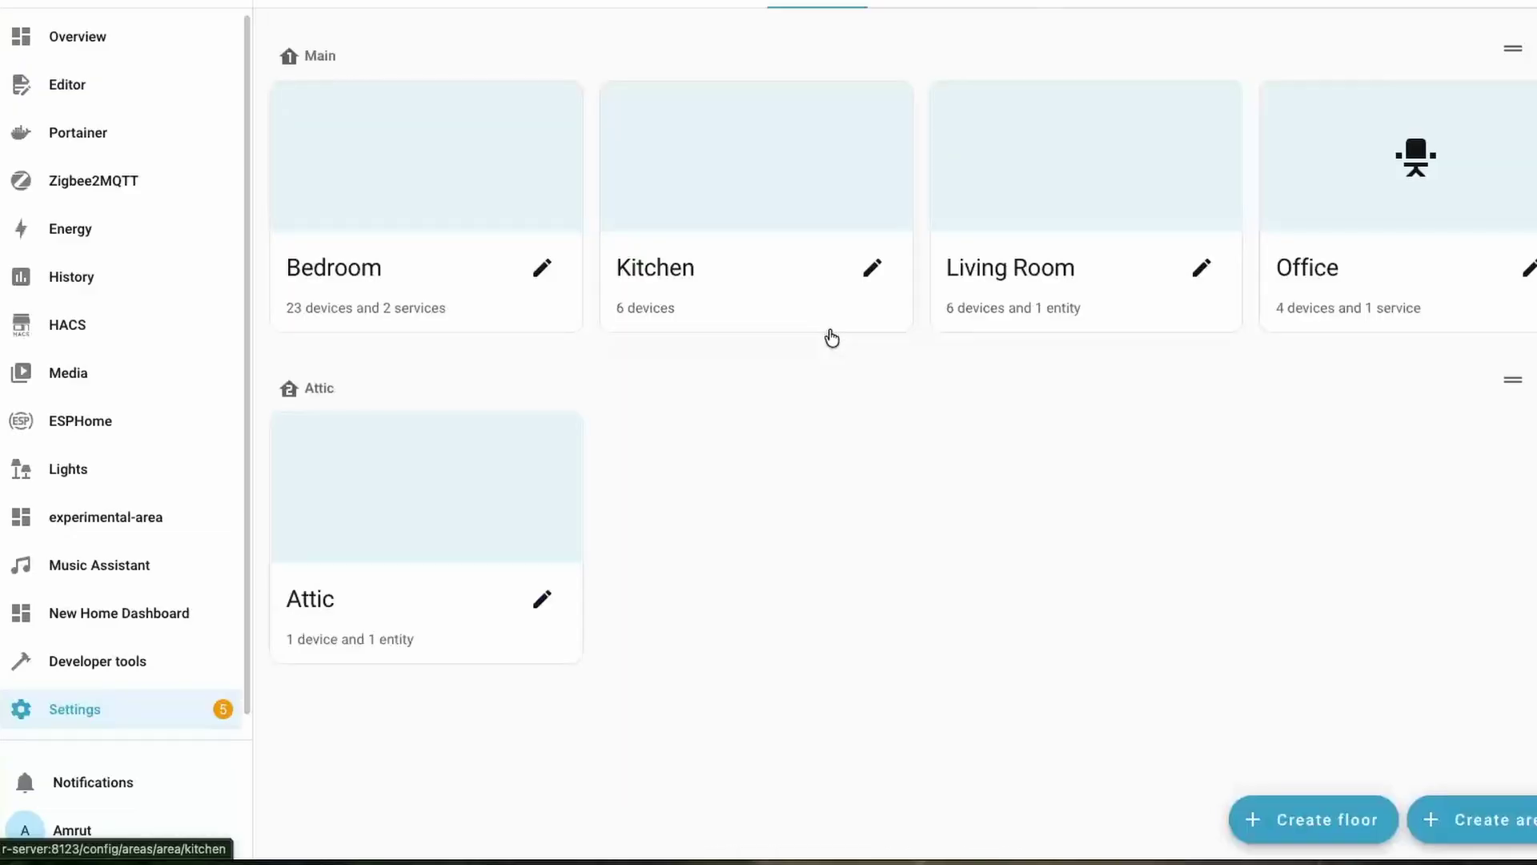
{"action": "left_click_drag", "start_coordinate": [1439, 217], "coordinate": [480, 218]}
{"action": "left_click_drag", "start_coordinate": [1512, 38], "coordinate": [1490, 497]}
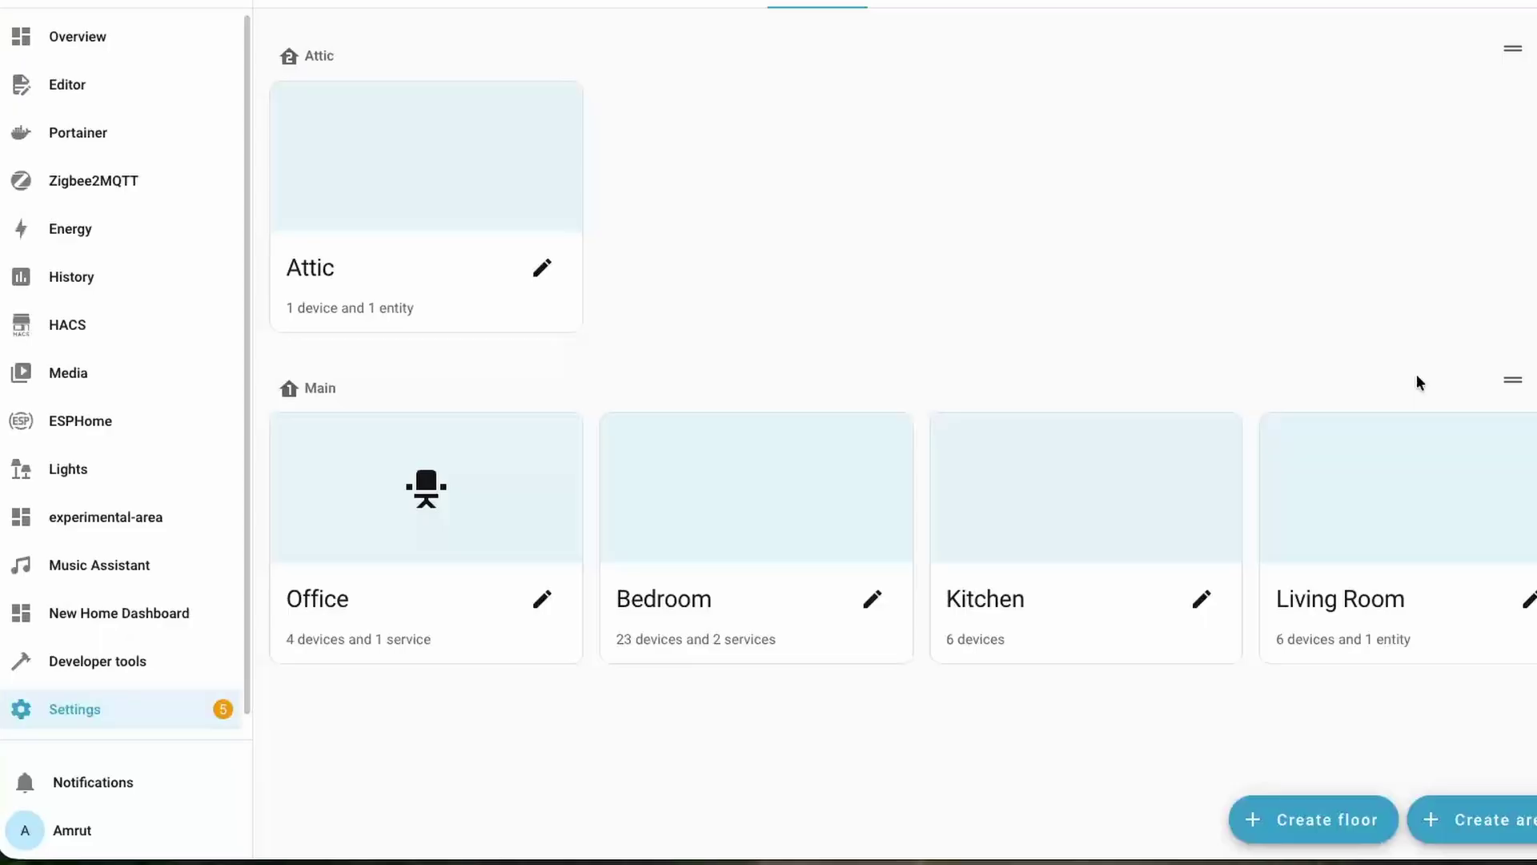
{"action": "left_click", "coordinate": [89, 623]}
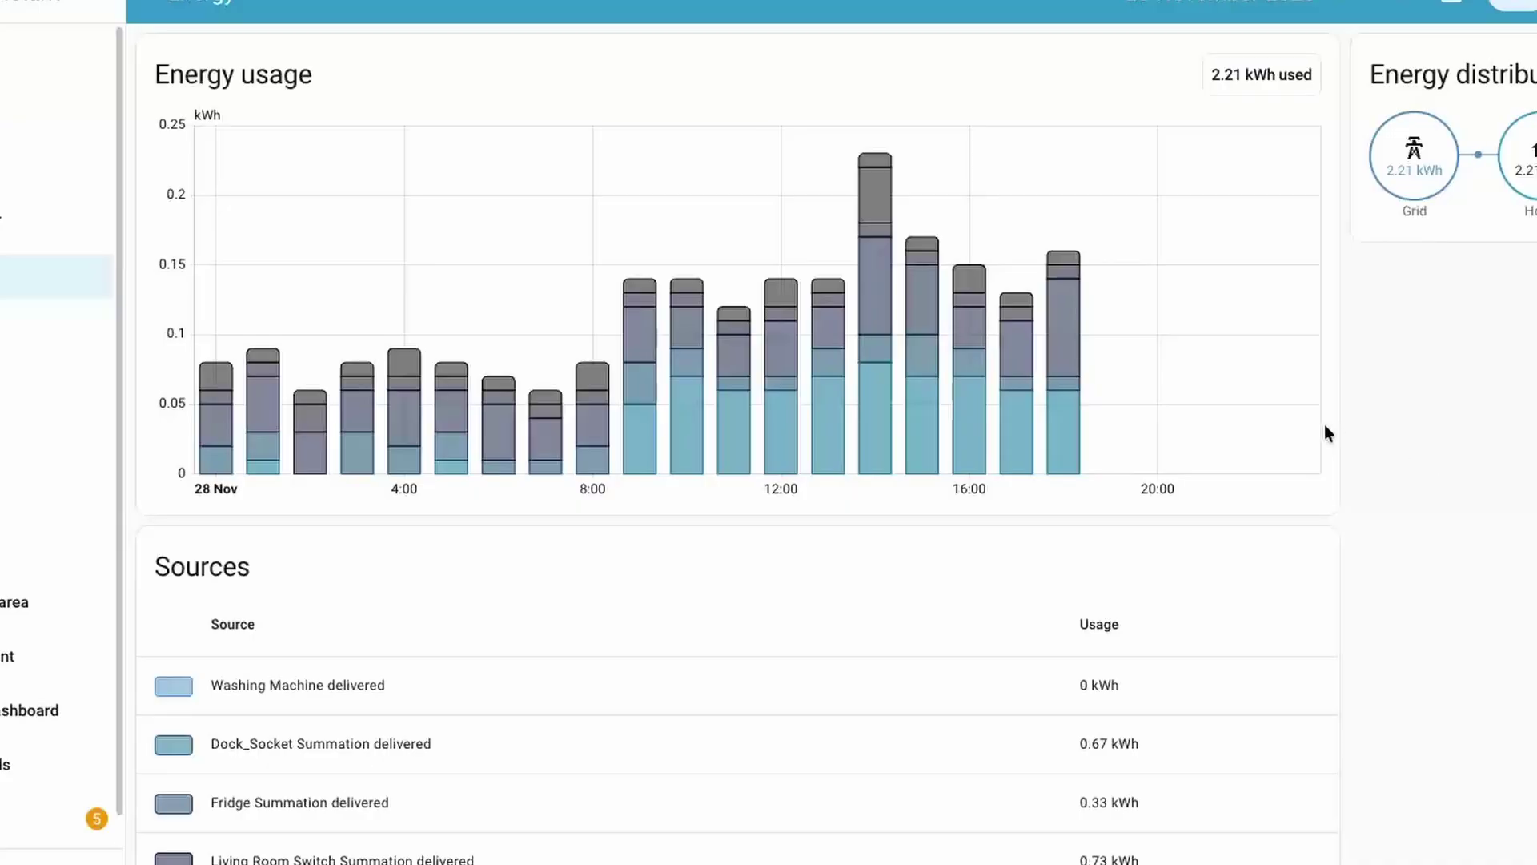
{"action": "mouse_move", "coordinate": [1090, 346]}
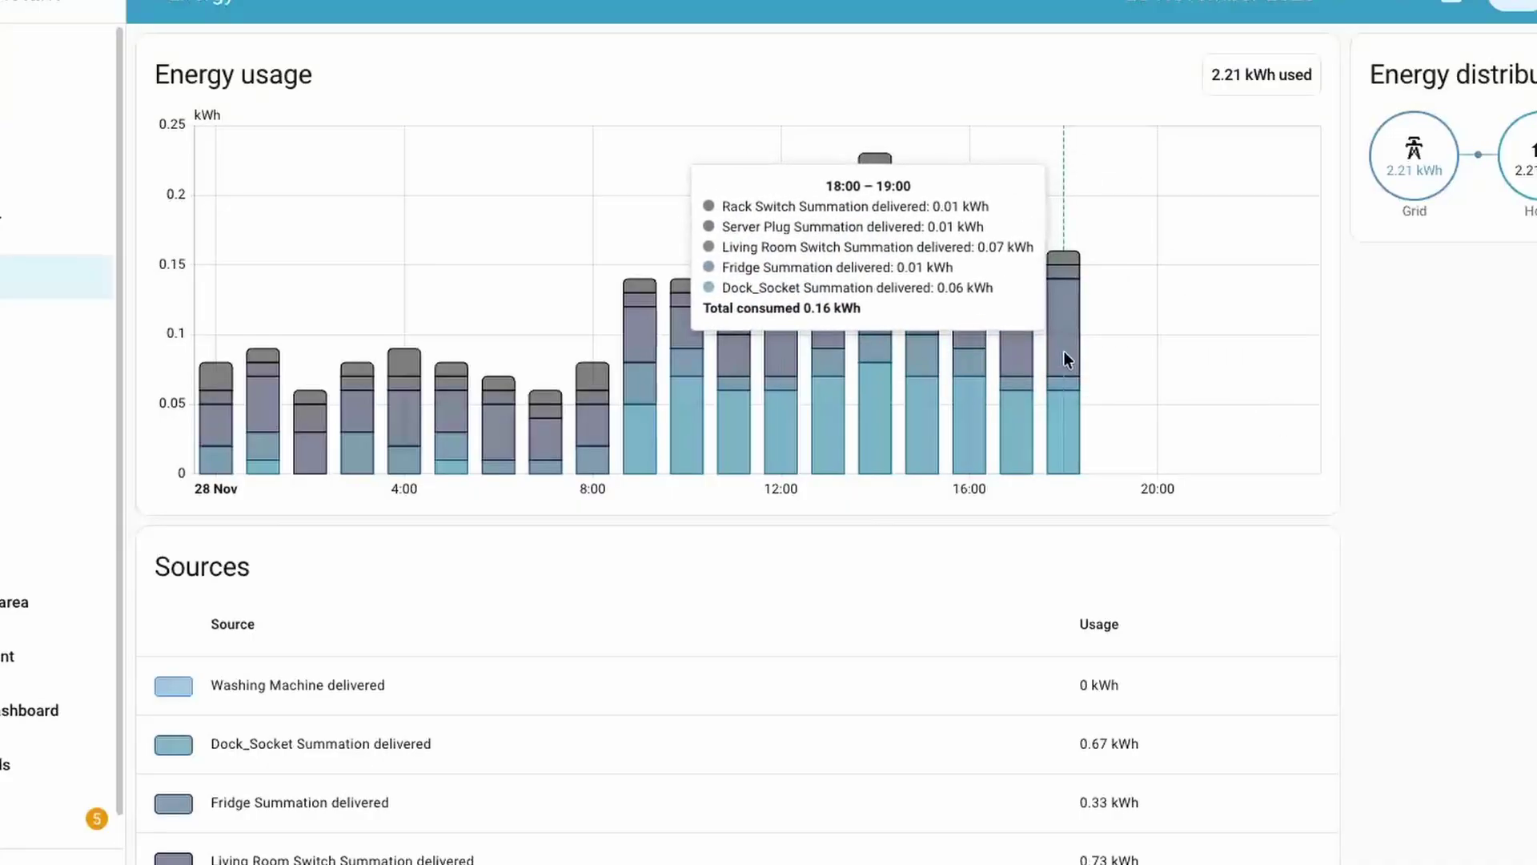
{"action": "mouse_move", "coordinate": [1242, 95]}
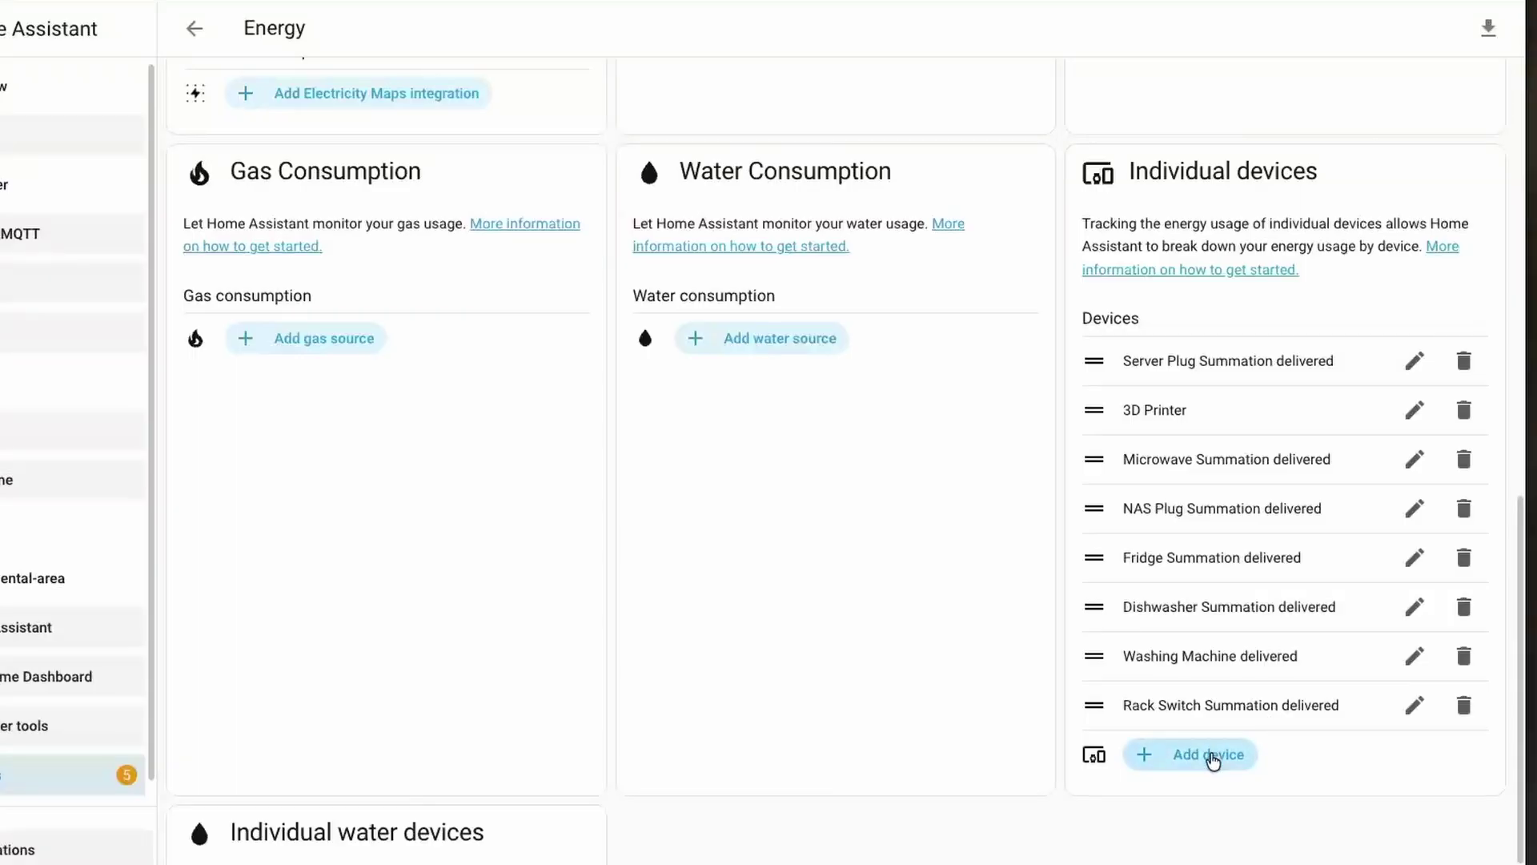
Add an energy device using Dock Socket Power Consumption and the Office Dock_Socket Power sensor.
{"action": "left_click", "coordinate": [1208, 757]}
{"action": "left_click", "coordinate": [663, 298]}
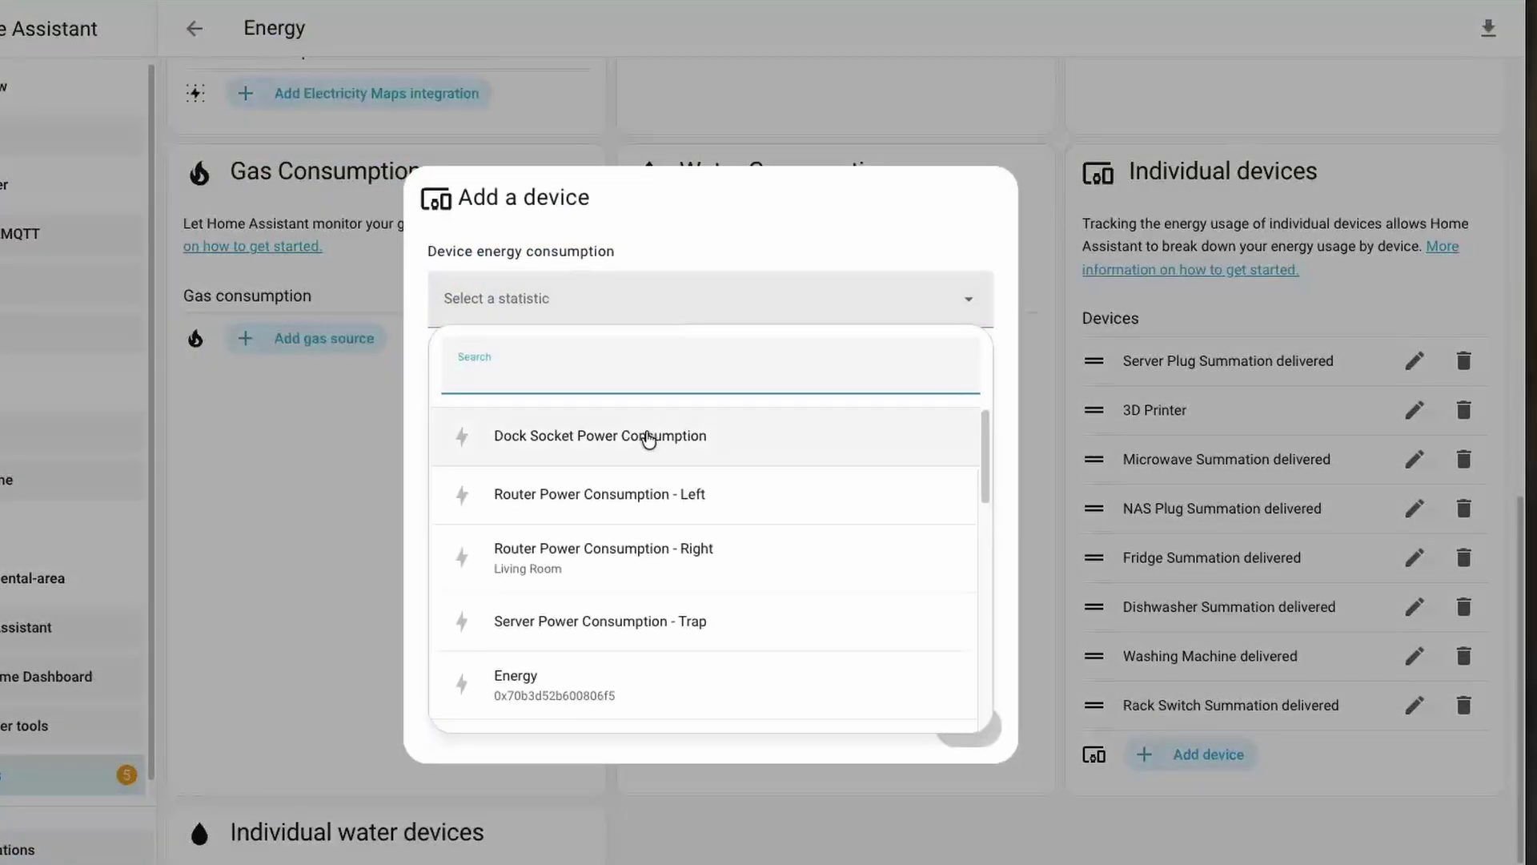
{"action": "left_click", "coordinate": [645, 437]}
{"action": "left_click", "coordinate": [648, 447]}
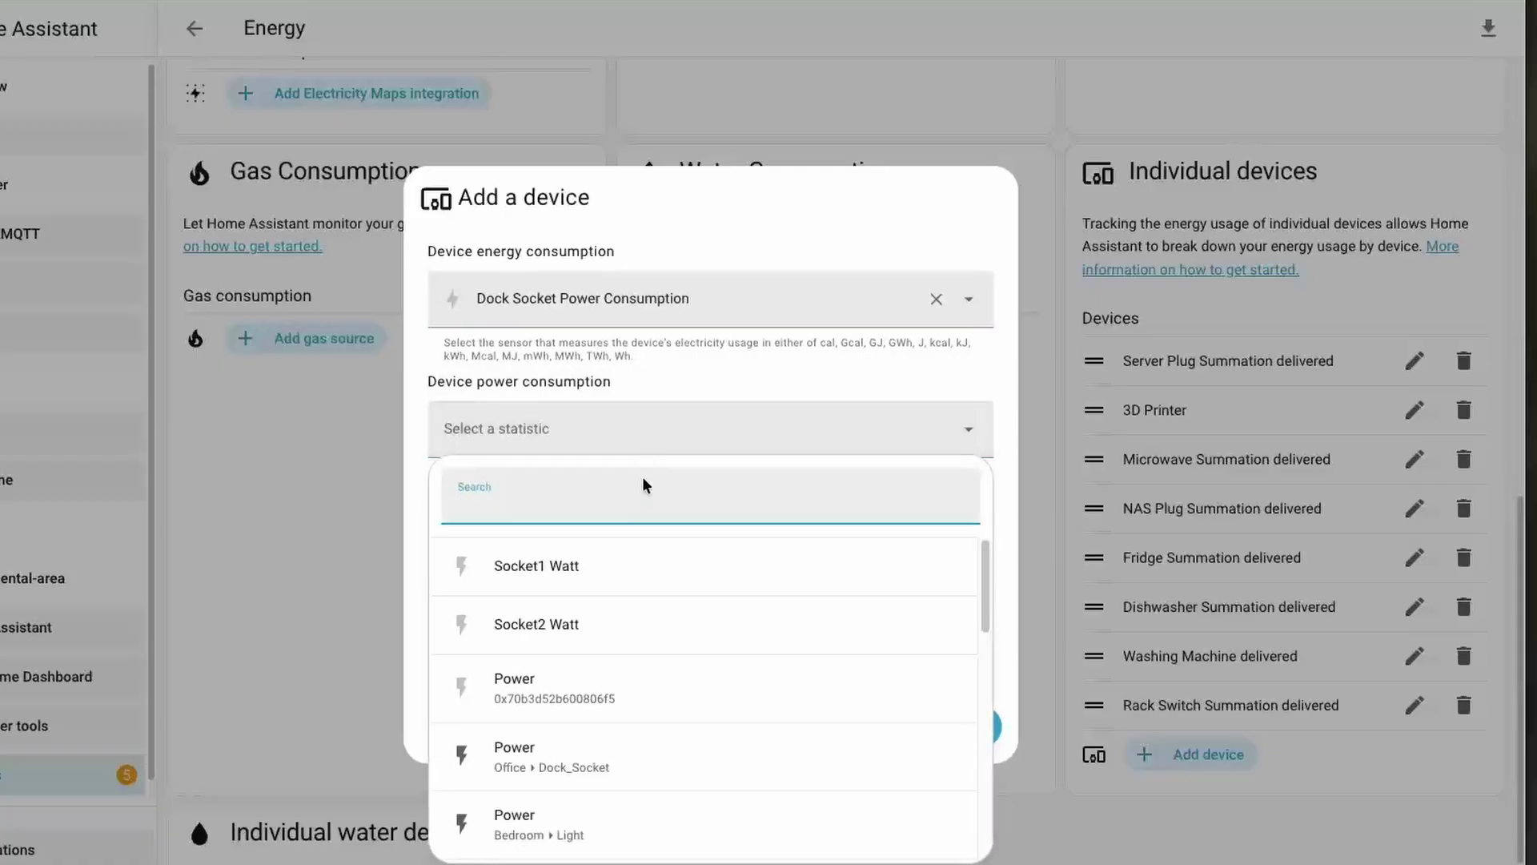
{"action": "left_click", "coordinate": [583, 776]}
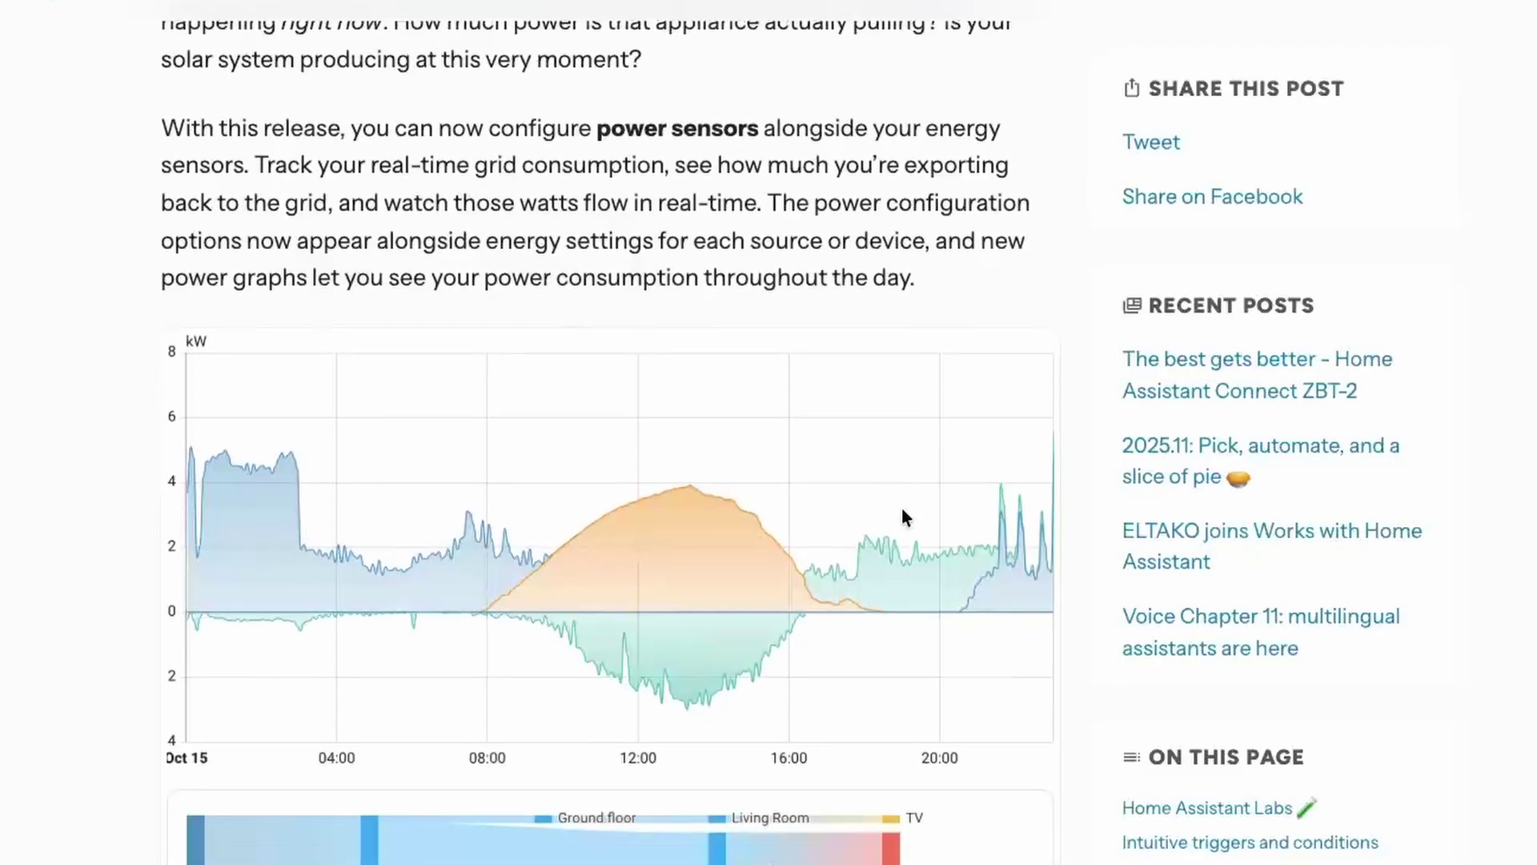
Scroll the release post through downstream water meters to the water sankey card, highlighting key sentences.
{"action": "scroll", "coordinate": [902, 511], "scroll_direction": "down", "scroll_amount": 2}
{"action": "scroll", "coordinate": [902, 509], "scroll_direction": "down", "scroll_amount": 1}
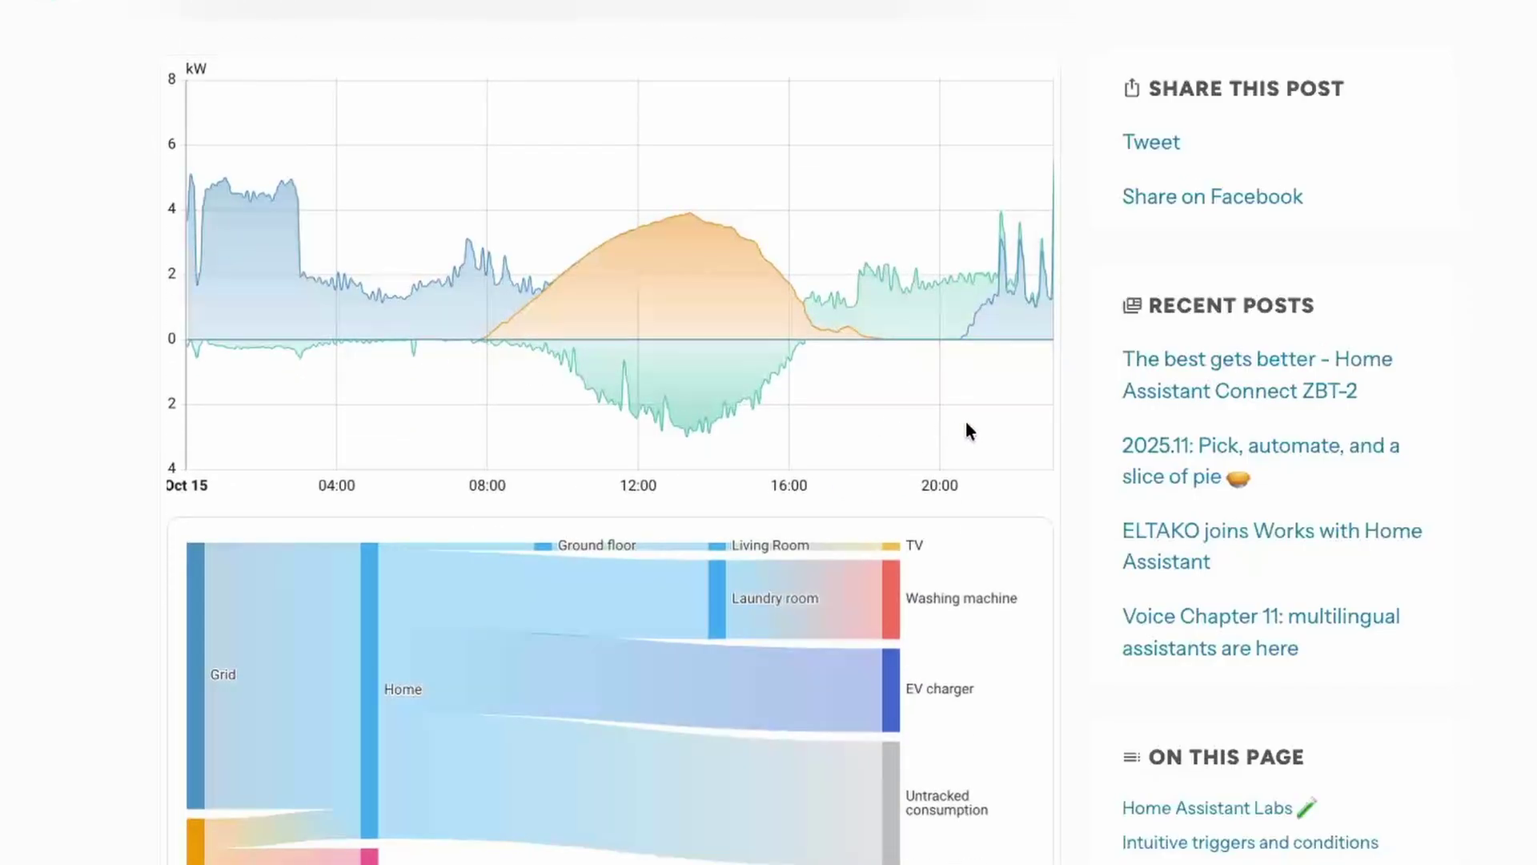
{"action": "scroll", "coordinate": [966, 423], "scroll_direction": "down", "scroll_amount": 10}
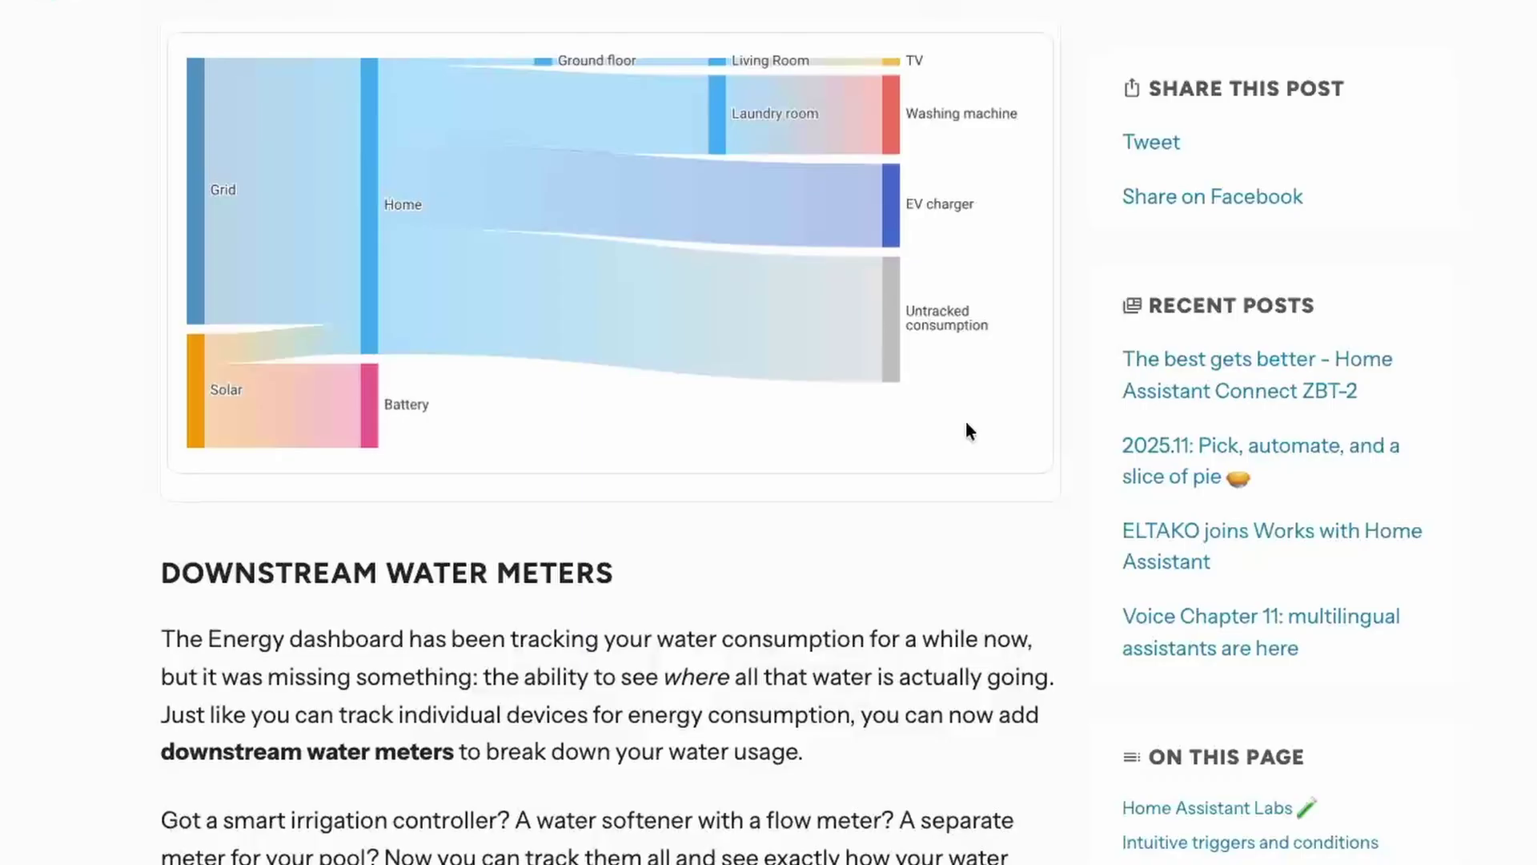
{"action": "scroll", "coordinate": [717, 150], "scroll_direction": "down", "scroll_amount": 2}
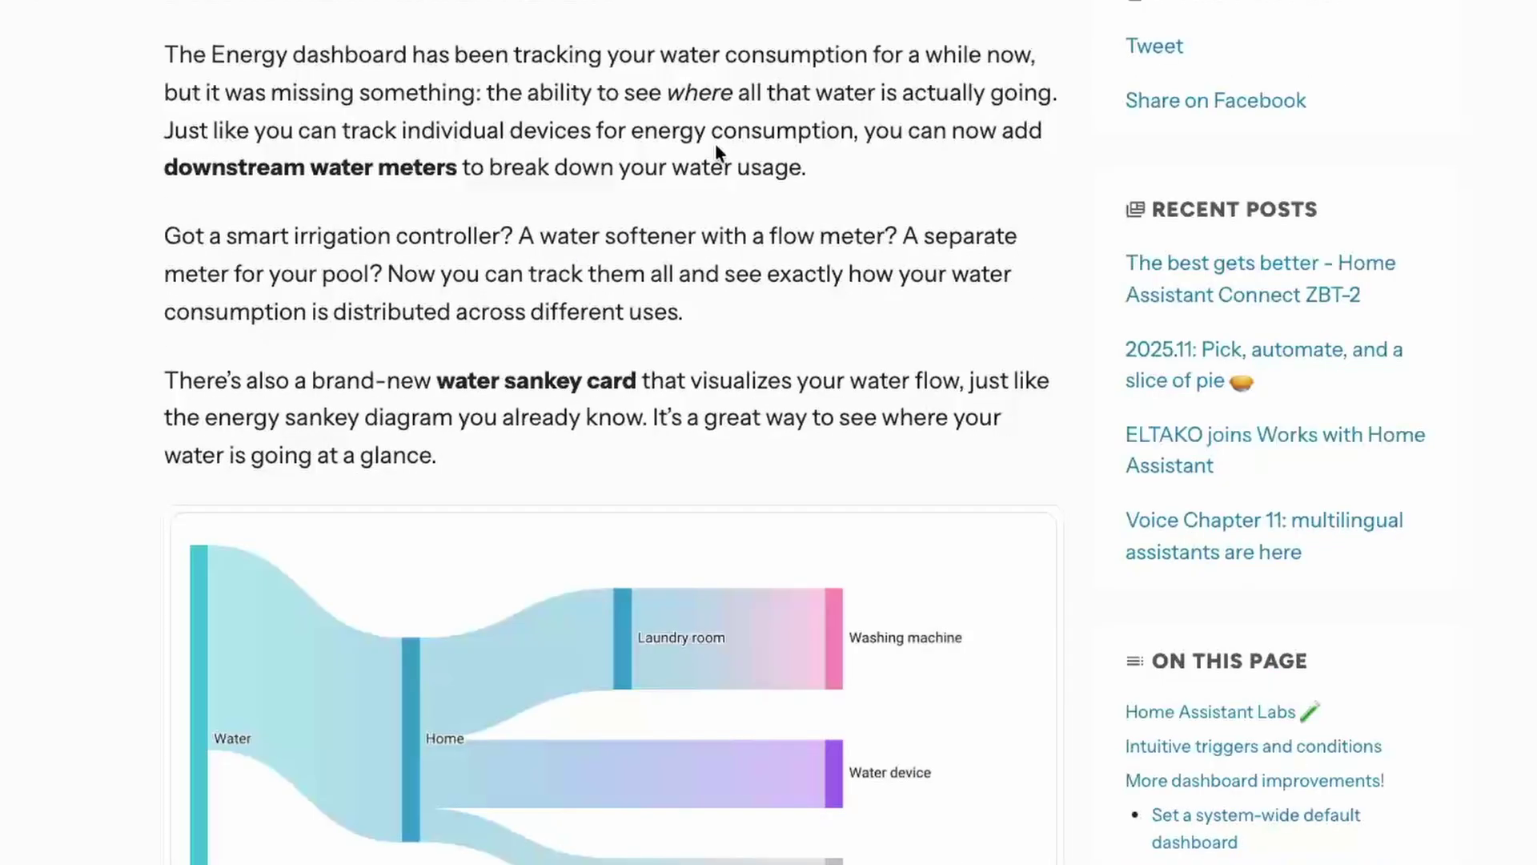
{"action": "left_click_drag", "start_coordinate": [888, 145], "coordinate": [918, 174]}
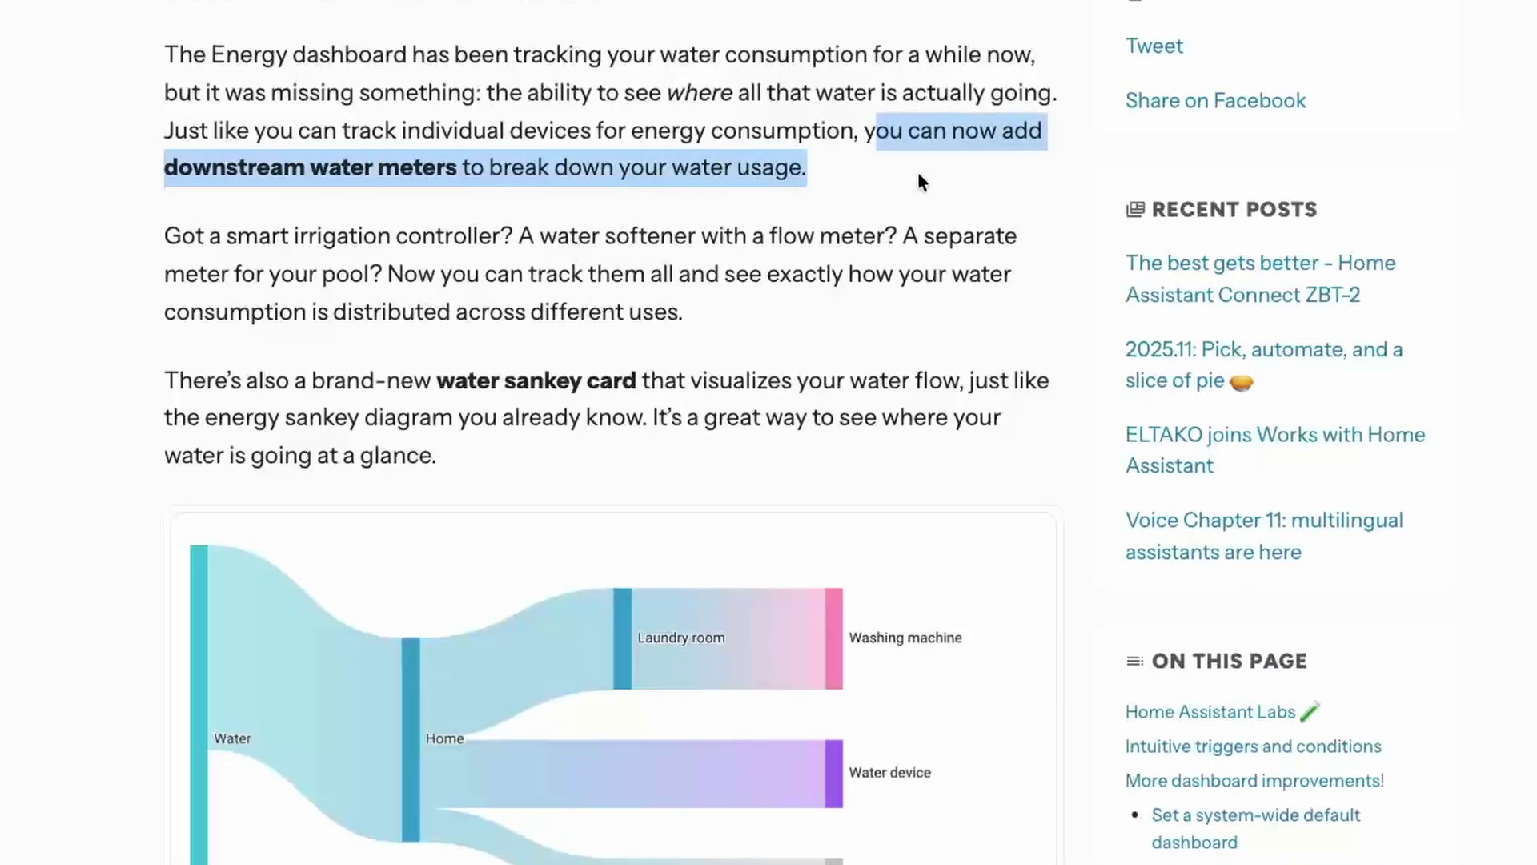
{"action": "left_click", "coordinate": [926, 214]}
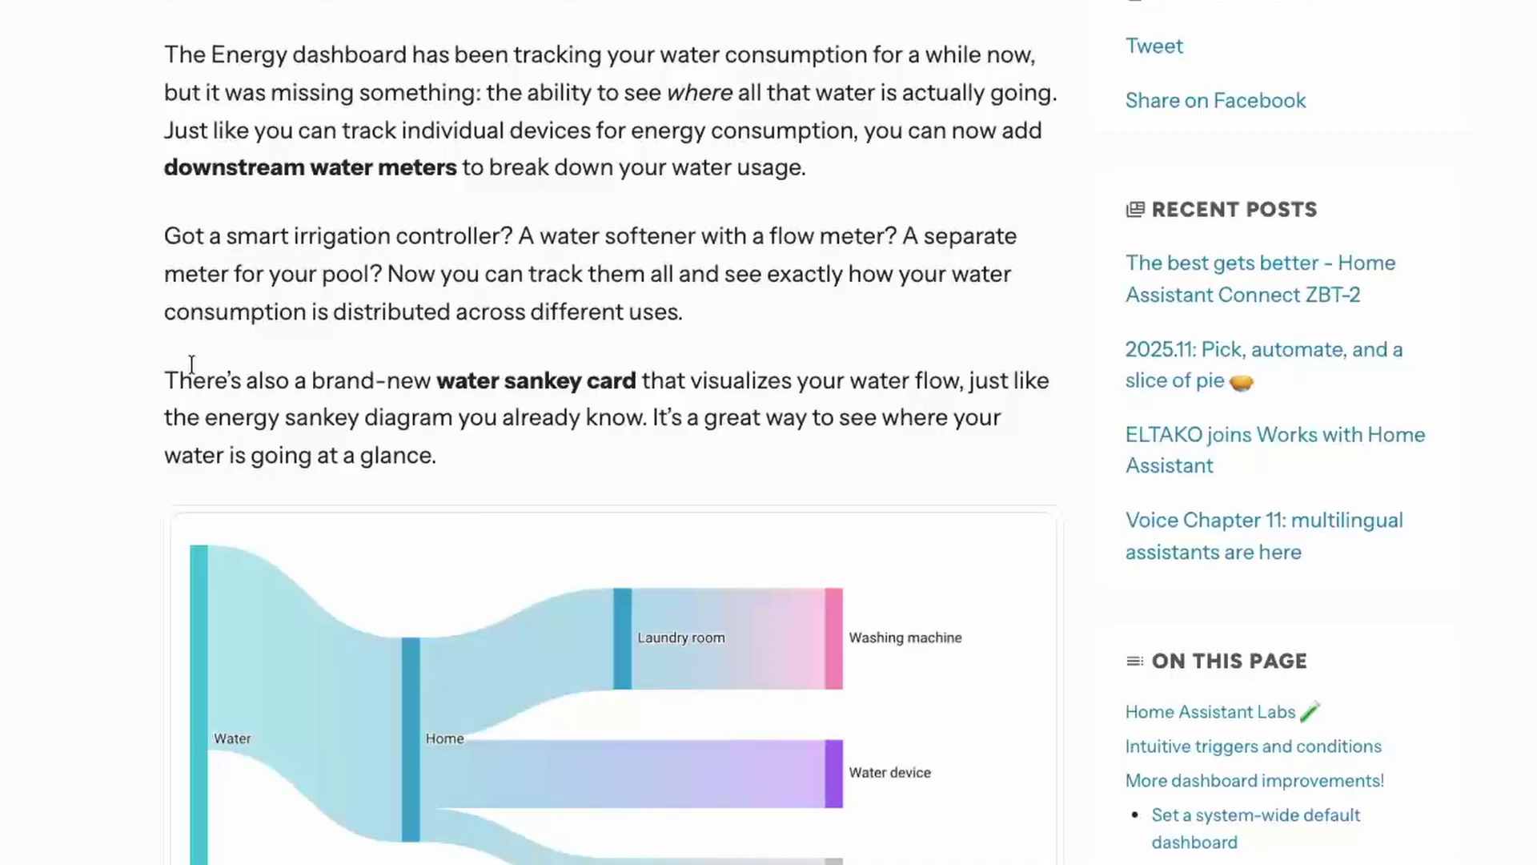
{"action": "left_click_drag", "start_coordinate": [195, 388], "coordinate": [964, 384]}
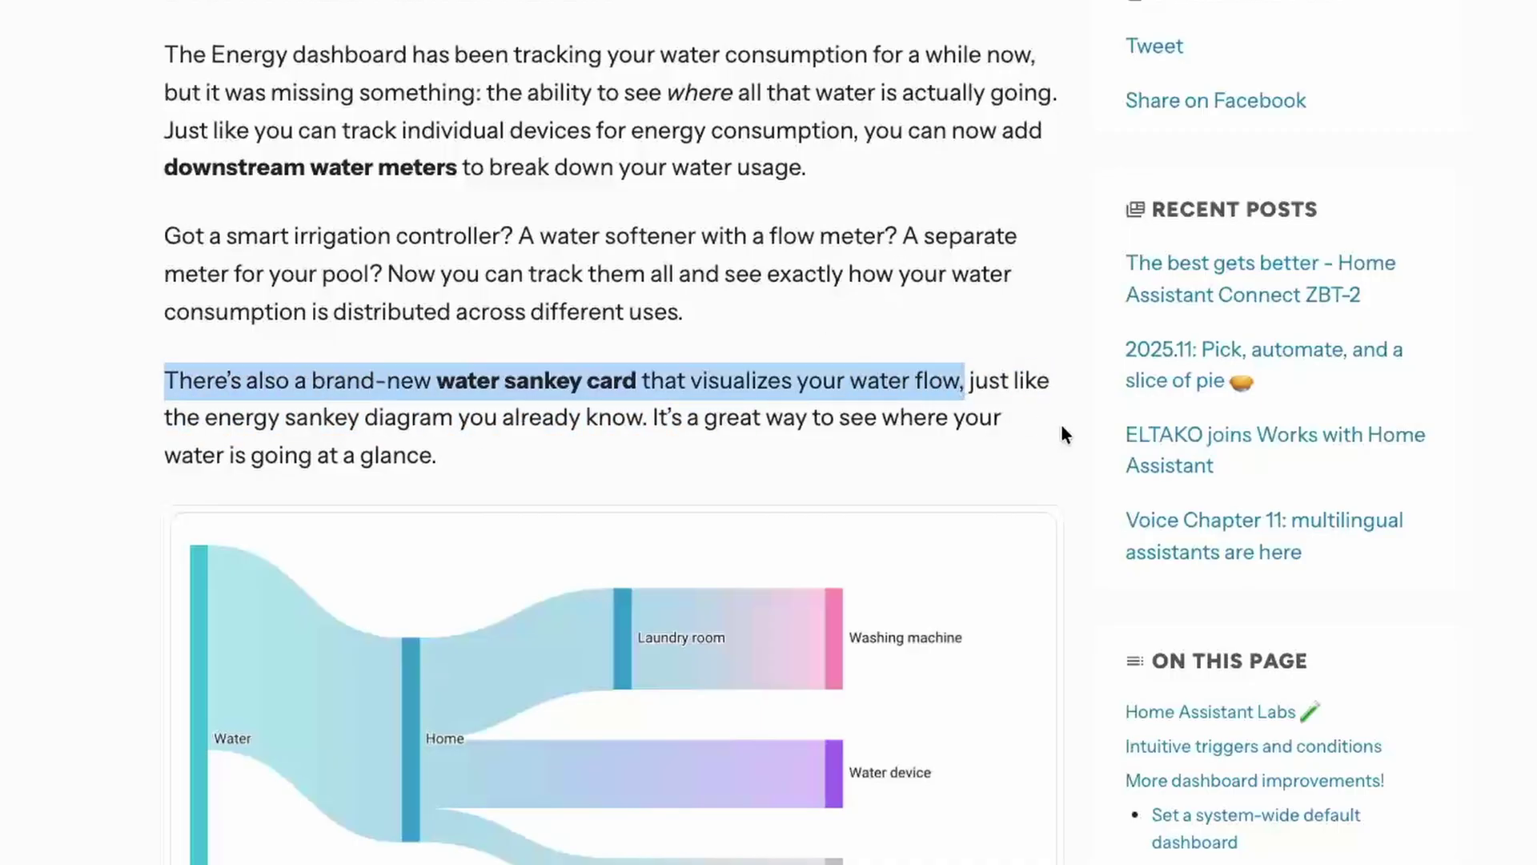
{"action": "scroll", "coordinate": [1062, 432], "scroll_direction": "down", "scroll_amount": 2}
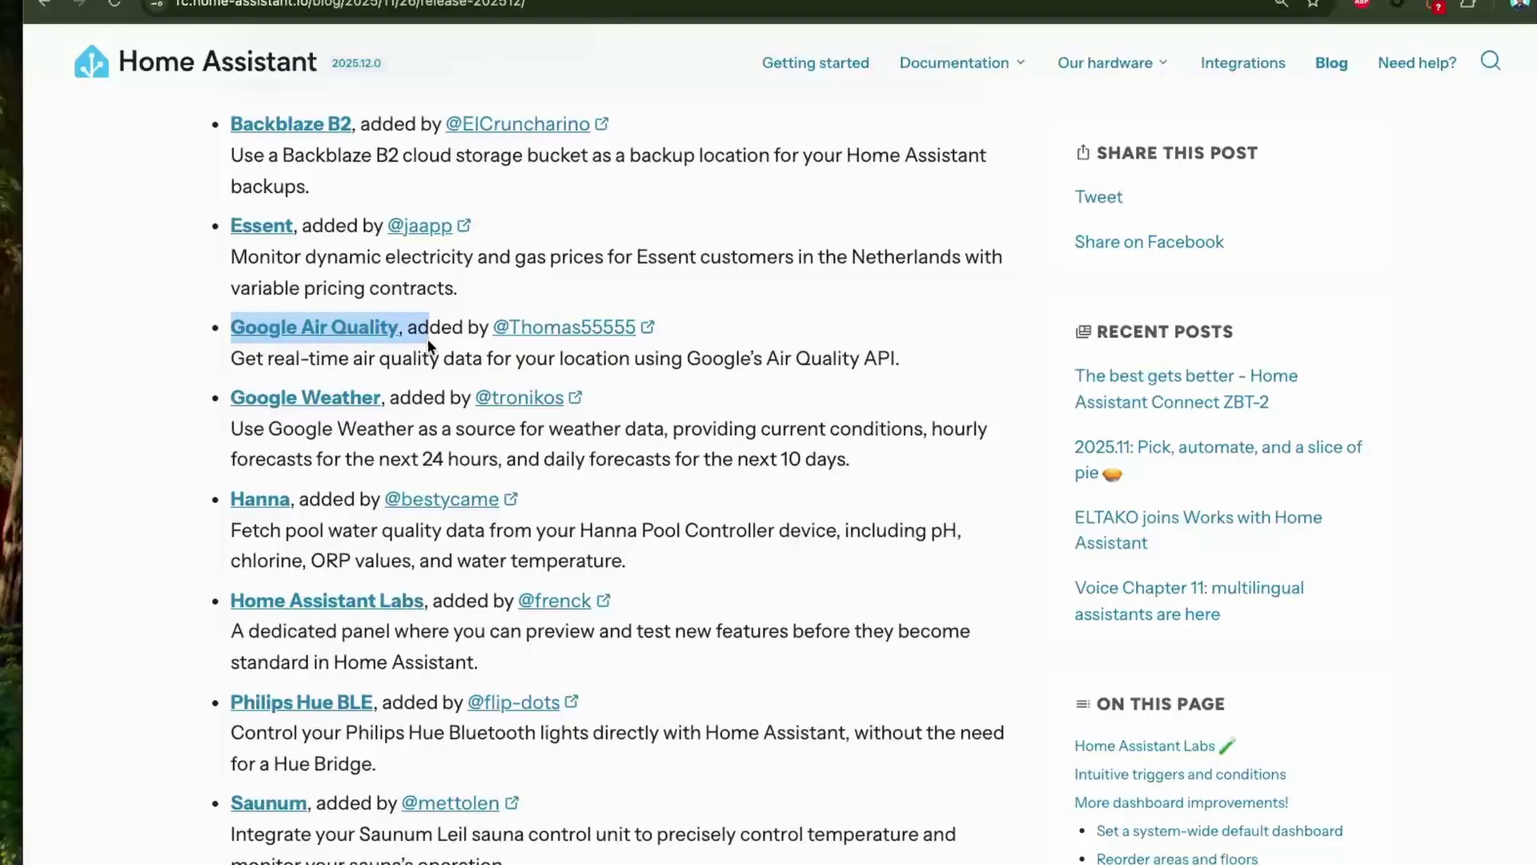
{"action": "left_click_drag", "start_coordinate": [223, 429], "coordinate": [240, 428]}
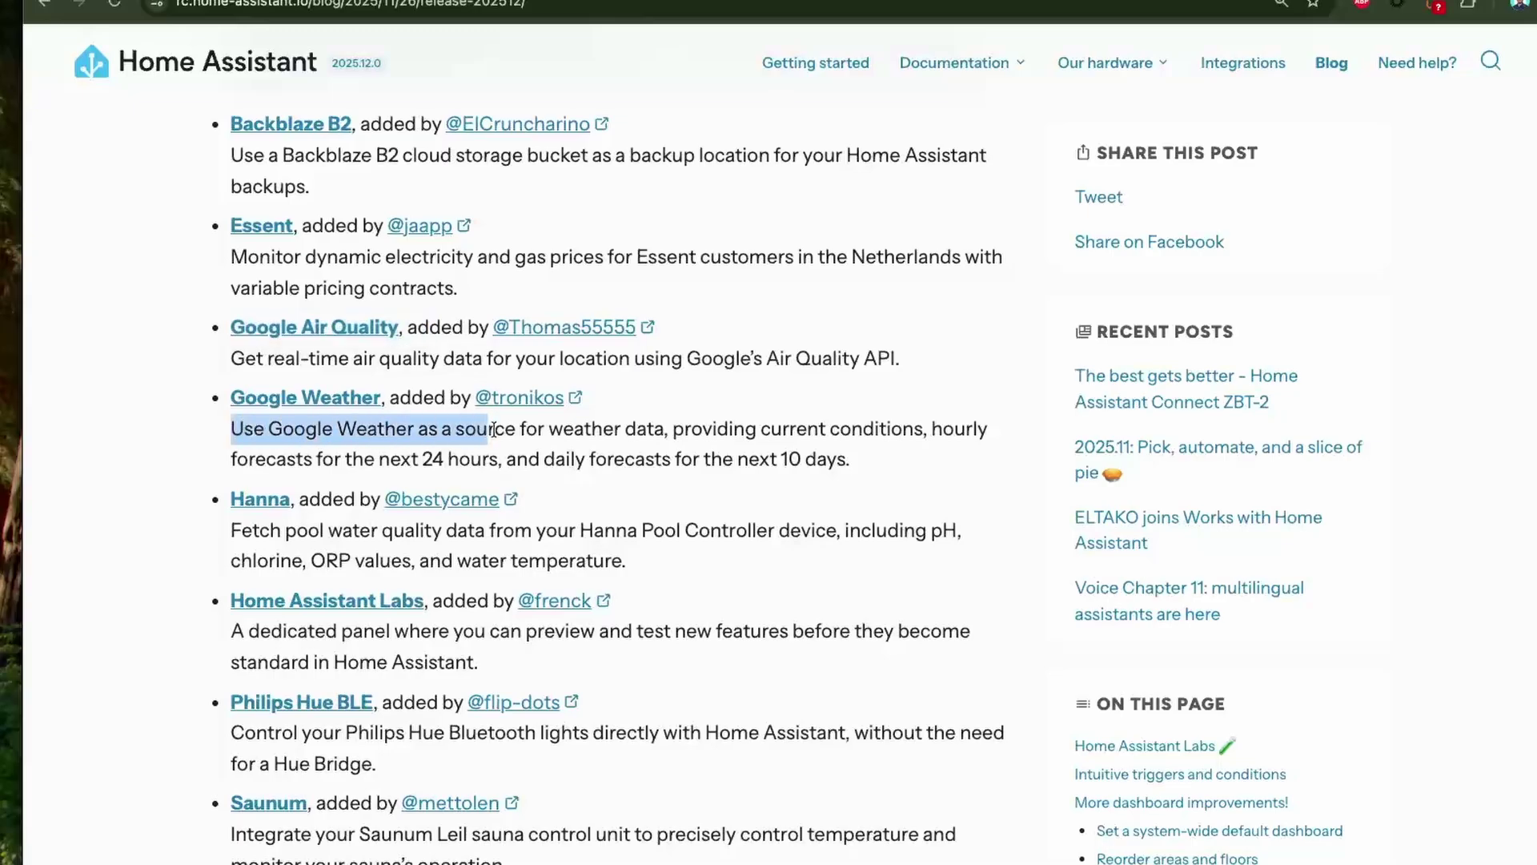
{"action": "left_click_drag", "start_coordinate": [493, 429], "coordinate": [842, 452]}
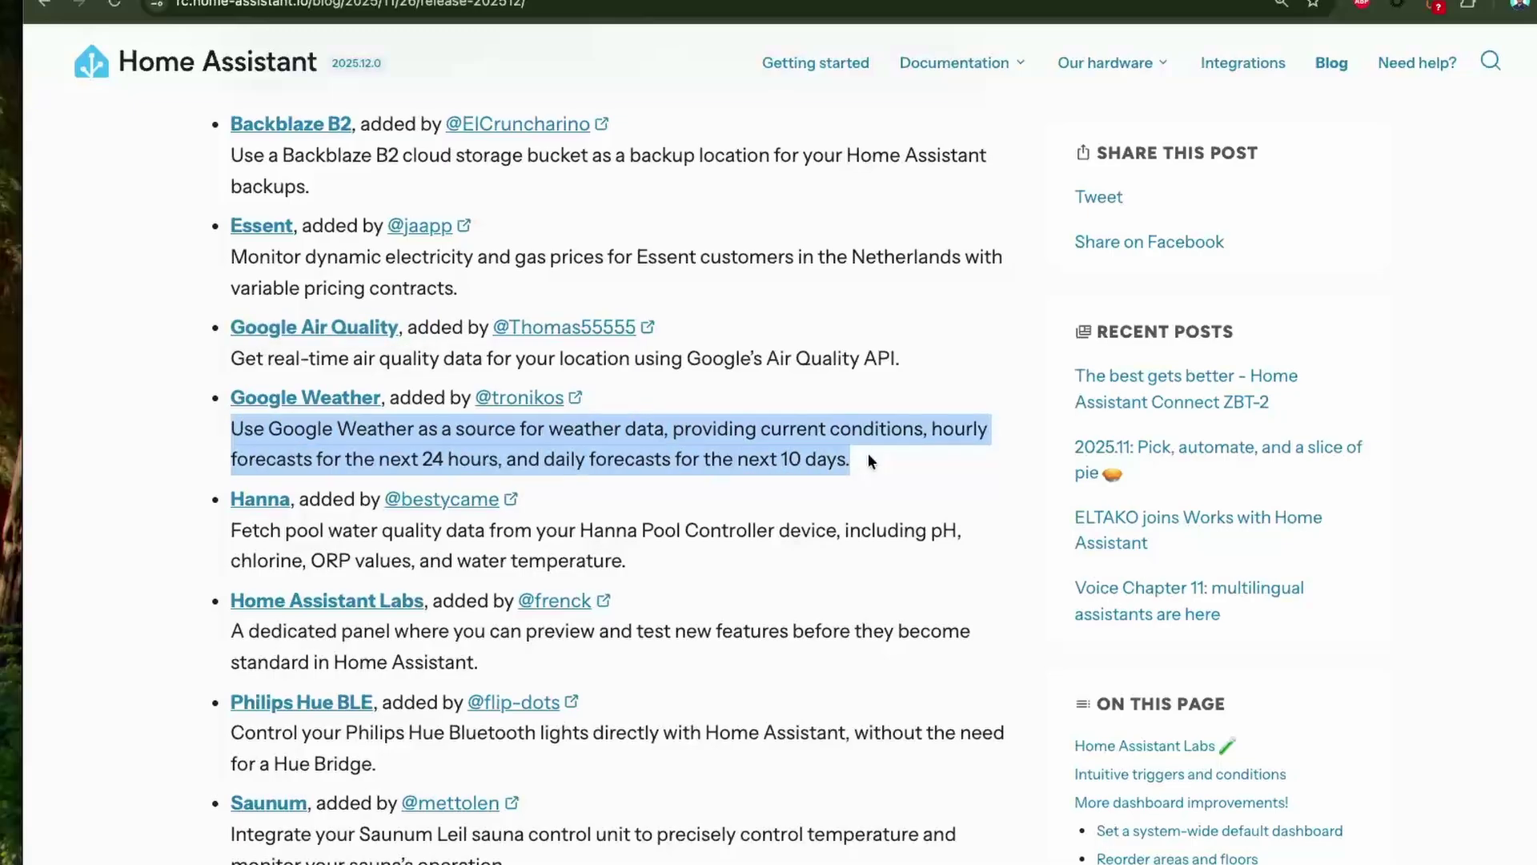
{"action": "scroll", "coordinate": [868, 453], "scroll_direction": "down", "scroll_amount": 1}
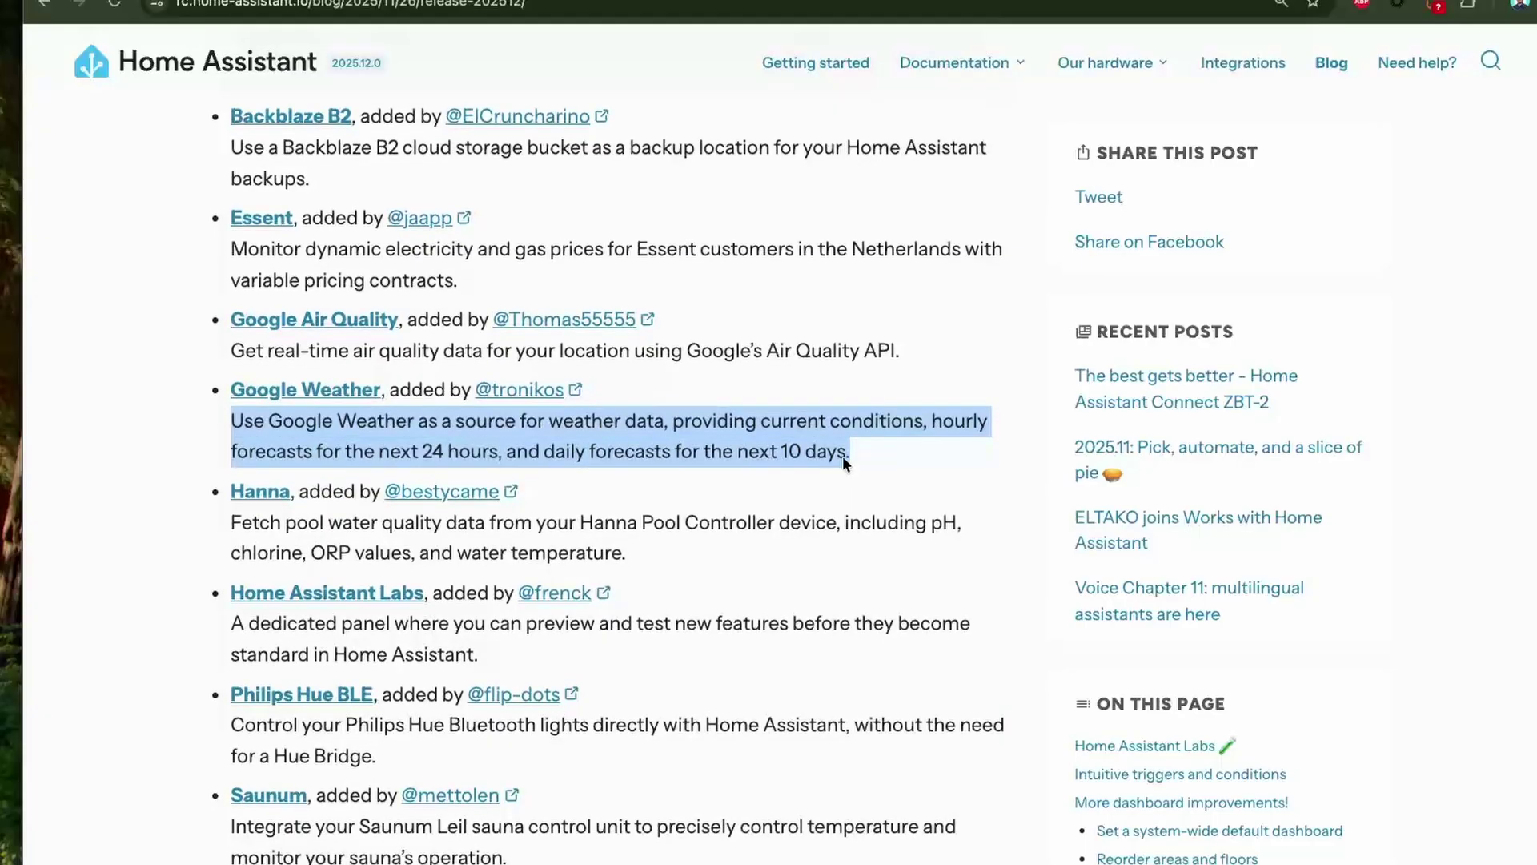
{"action": "scroll", "coordinate": [220, 561], "scroll_direction": "down", "scroll_amount": 2}
{"action": "left_click_drag", "start_coordinate": [228, 512], "coordinate": [473, 543]}
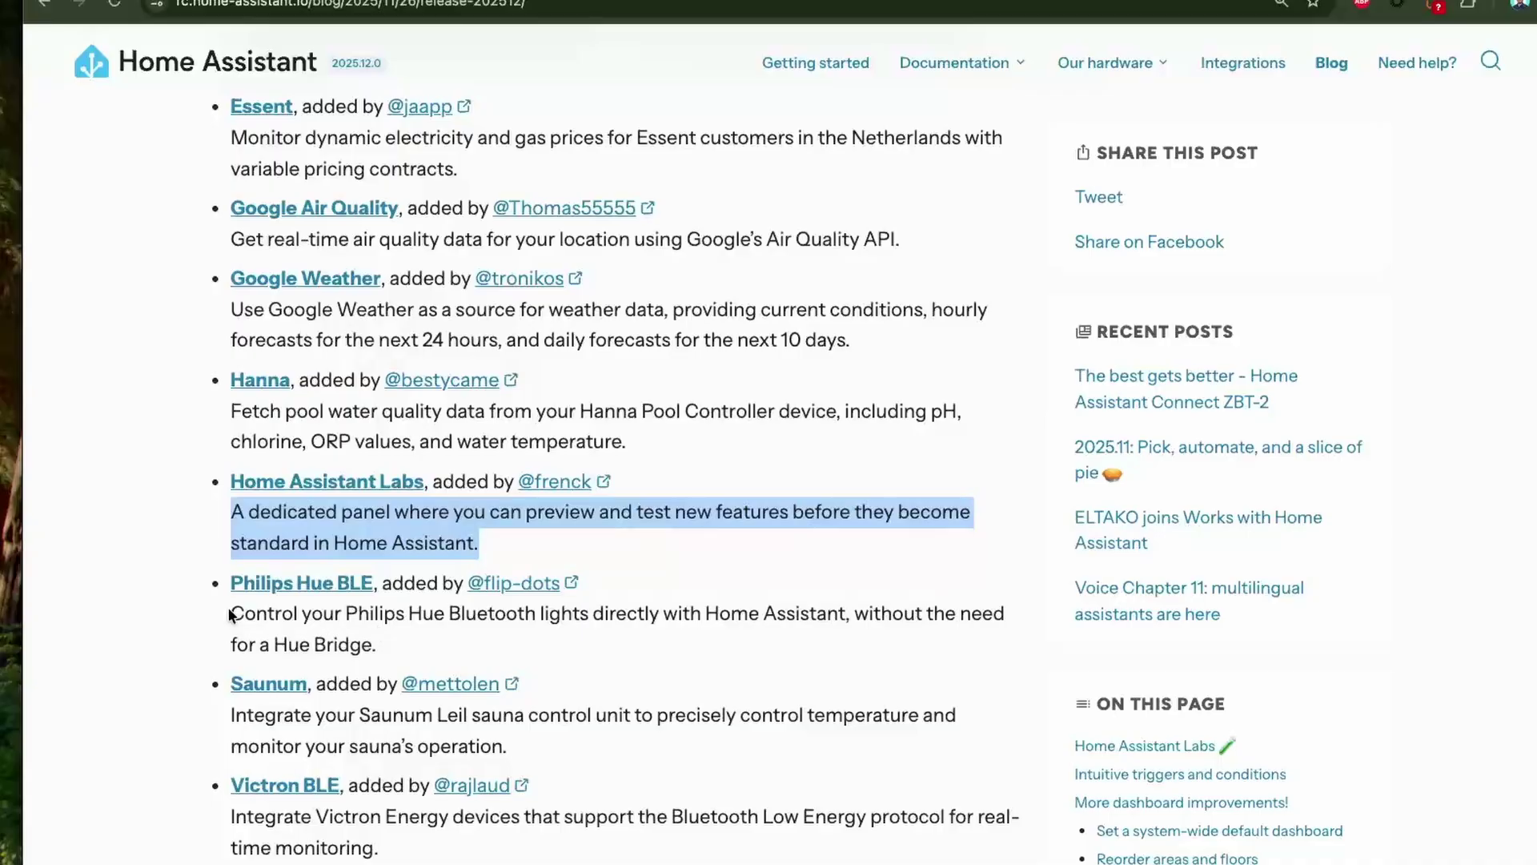
{"action": "left_click_drag", "start_coordinate": [229, 614], "coordinate": [331, 632]}
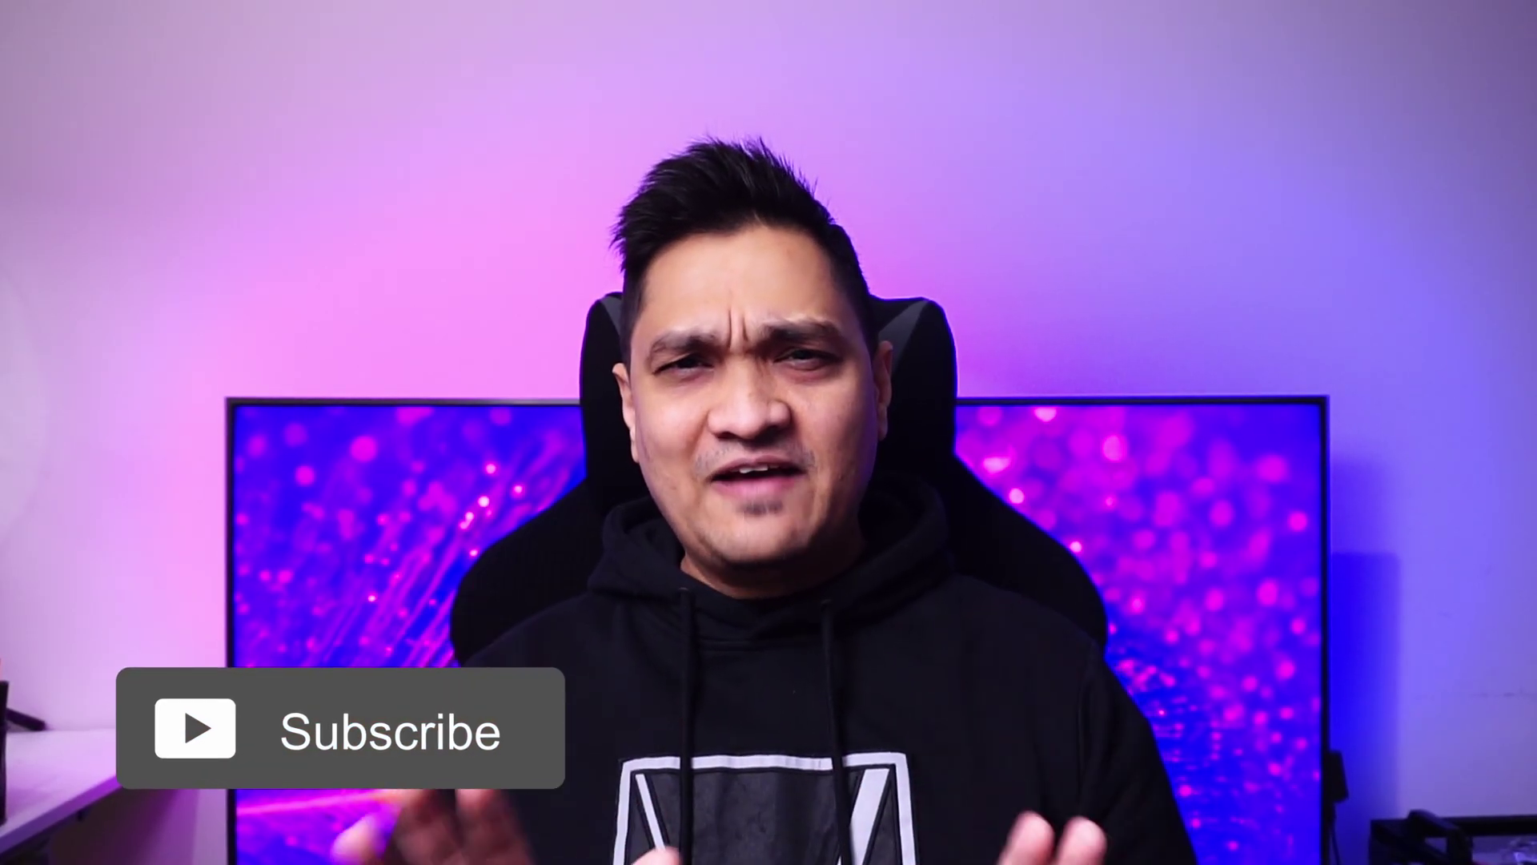
Highlight the Tuya bullet under Noteworthy improvements to existing integrations.
{"action": "left_click_drag", "start_coordinate": [204, 449], "coordinate": [959, 498]}
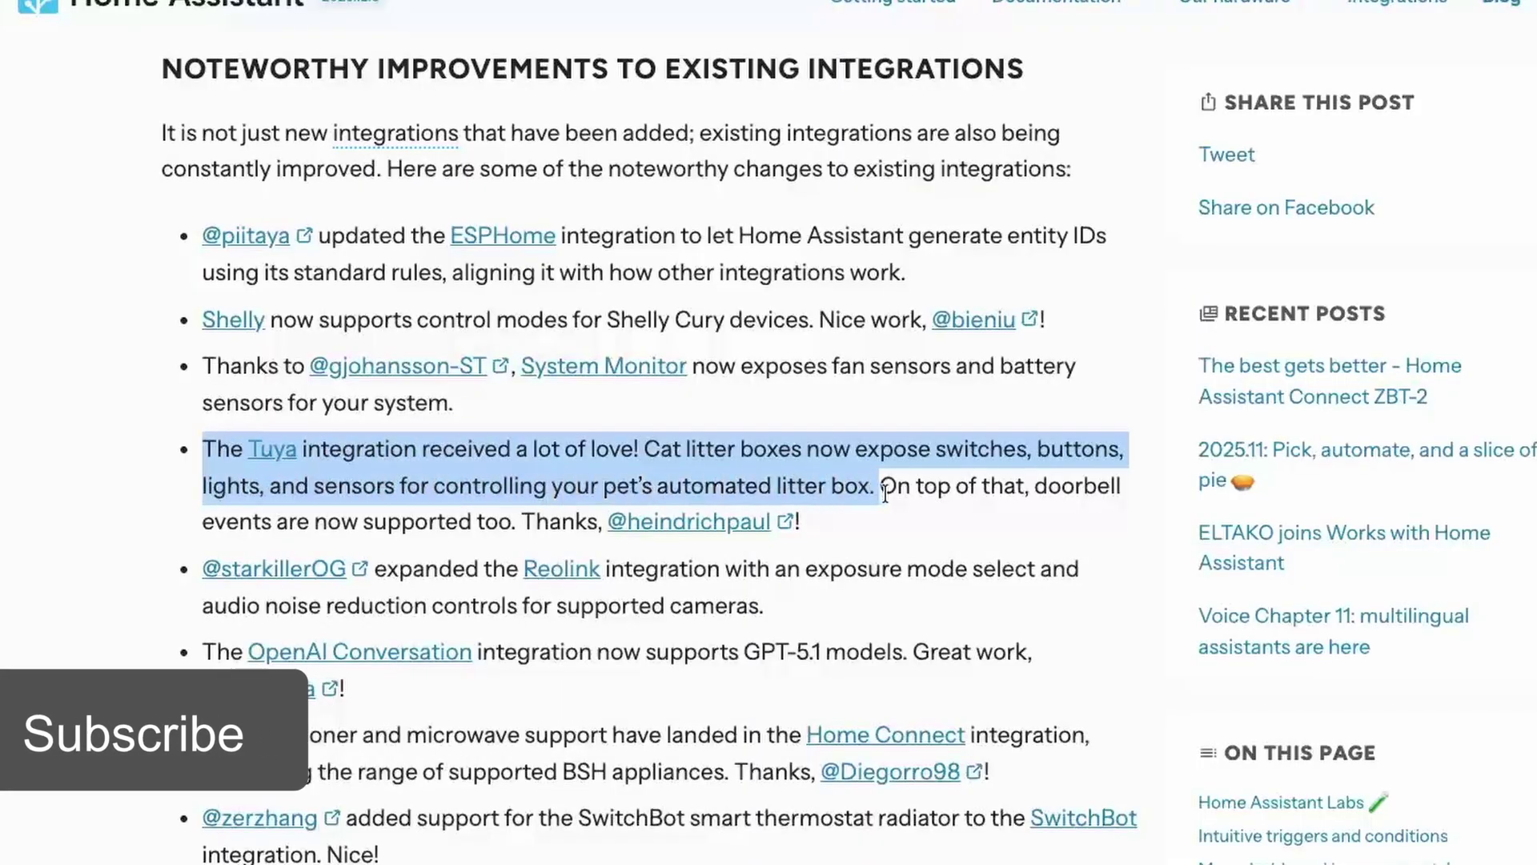
{"action": "scroll", "coordinate": [944, 516], "scroll_direction": "down", "scroll_amount": 2}
{"action": "scroll", "coordinate": [944, 517], "scroll_direction": "down", "scroll_amount": 1}
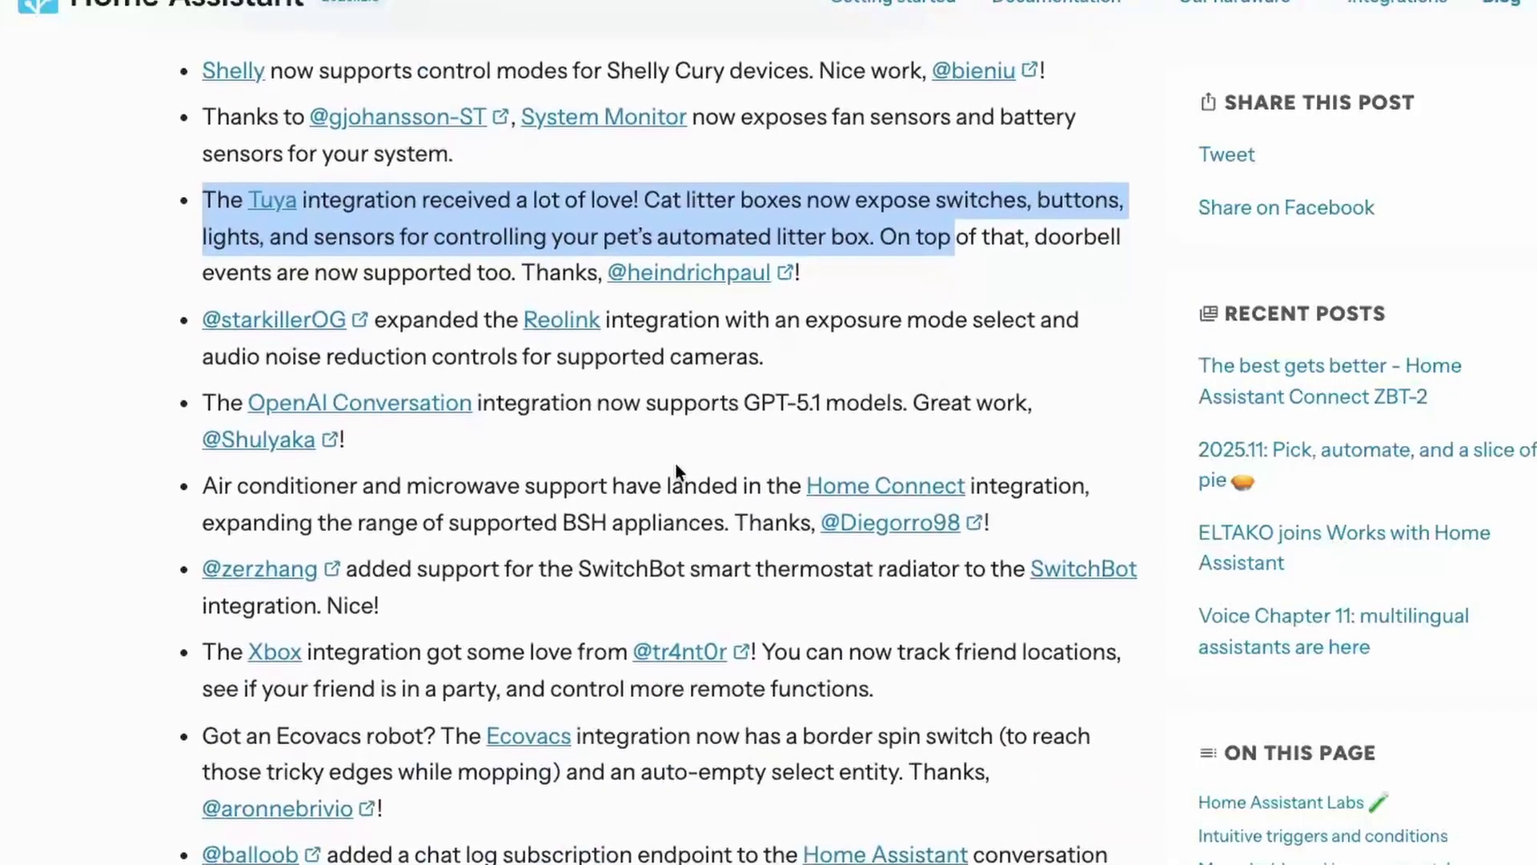
{"action": "left_click_drag", "start_coordinate": [478, 404], "coordinate": [760, 404]}
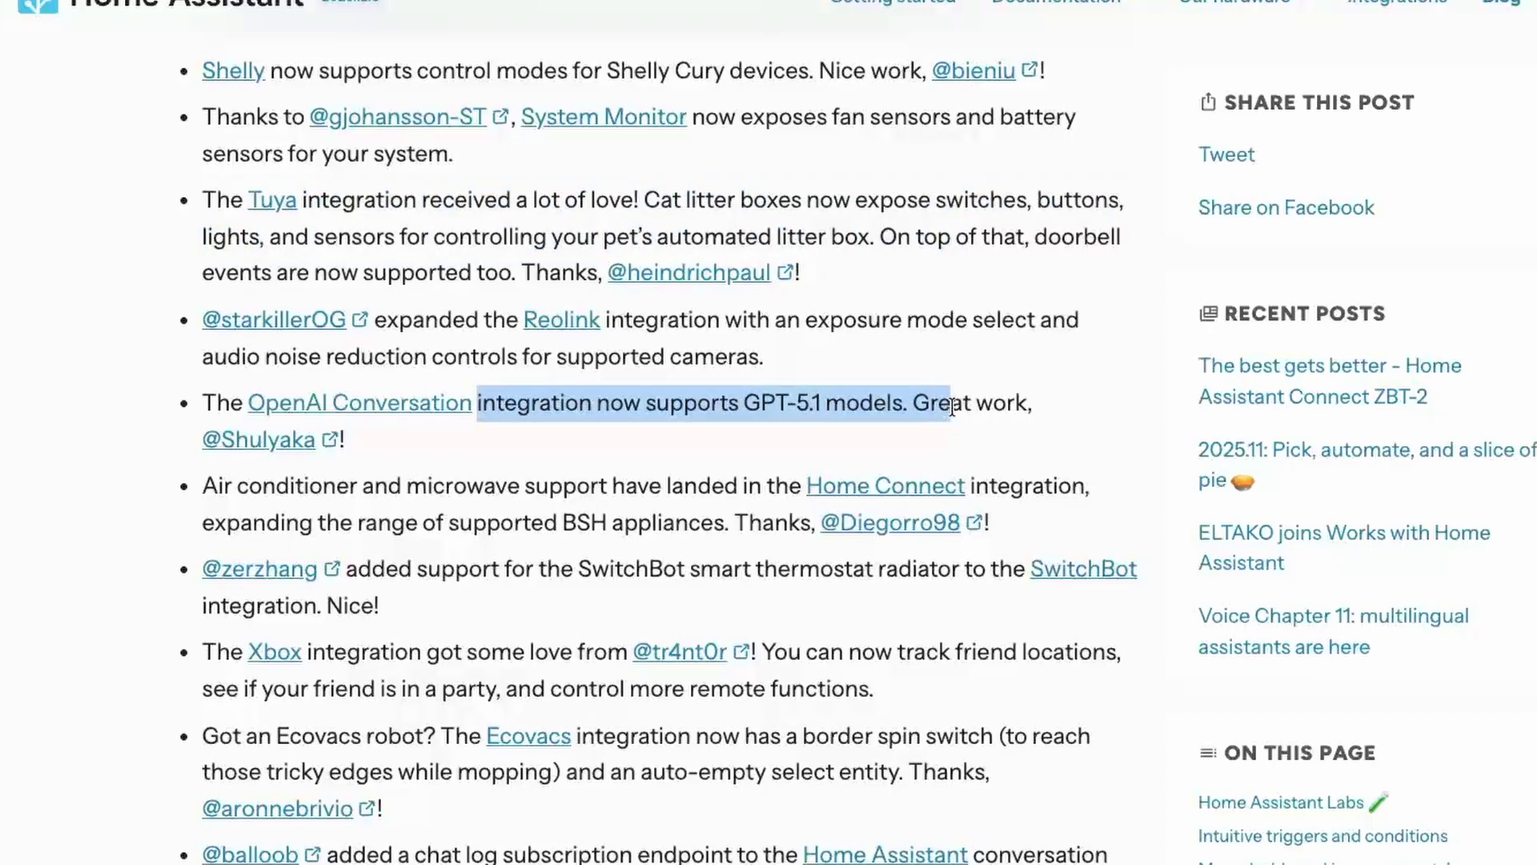
{"action": "scroll", "coordinate": [940, 425], "scroll_direction": "down", "scroll_amount": 4}
{"action": "left_click_drag", "start_coordinate": [479, 226], "coordinate": [533, 228]}
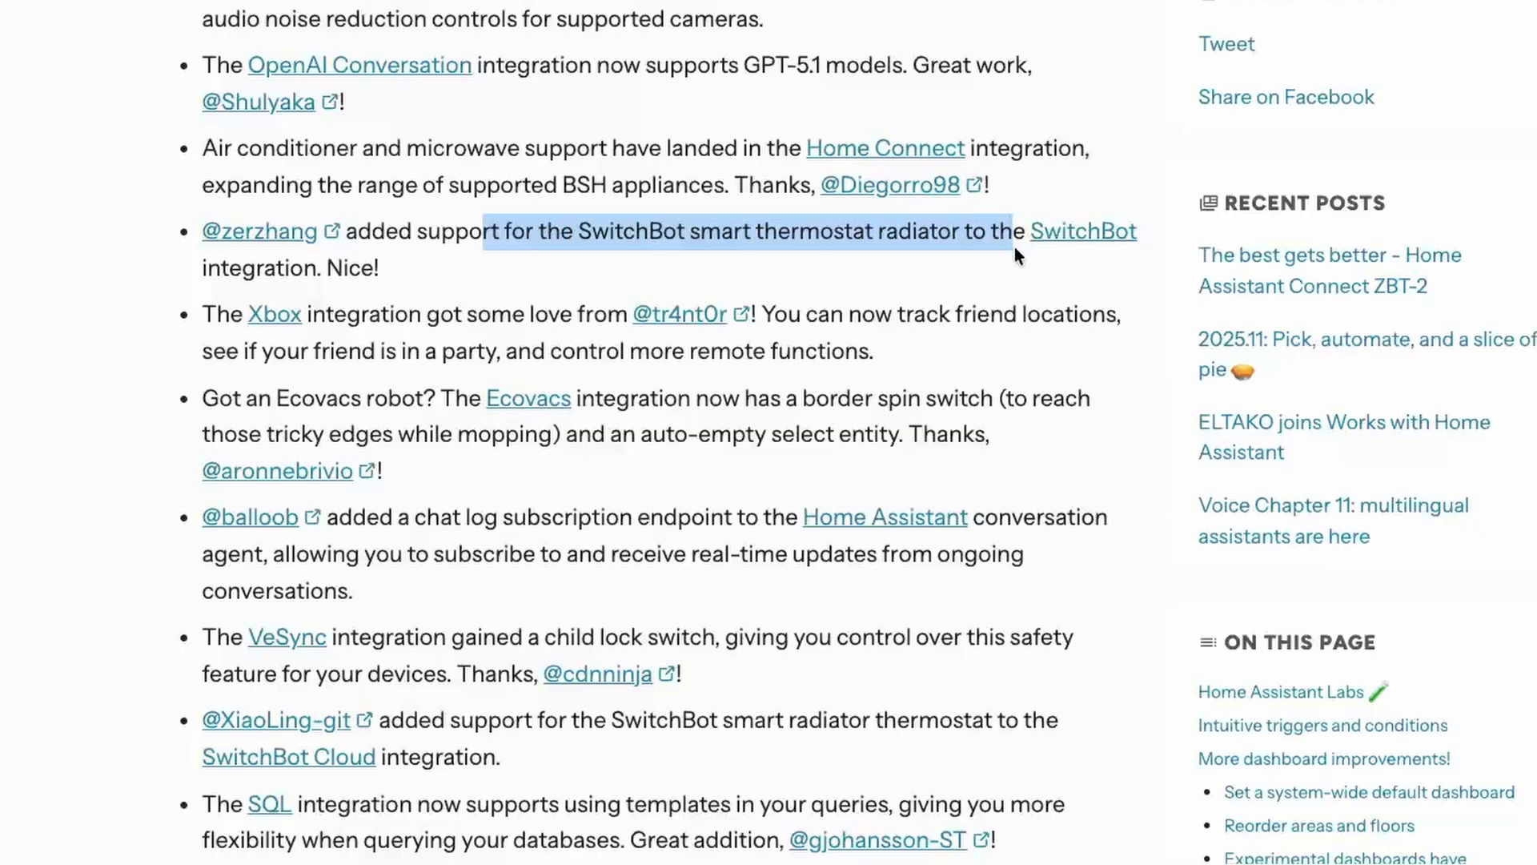
{"action": "left_click_drag", "start_coordinate": [388, 719], "coordinate": [653, 758]}
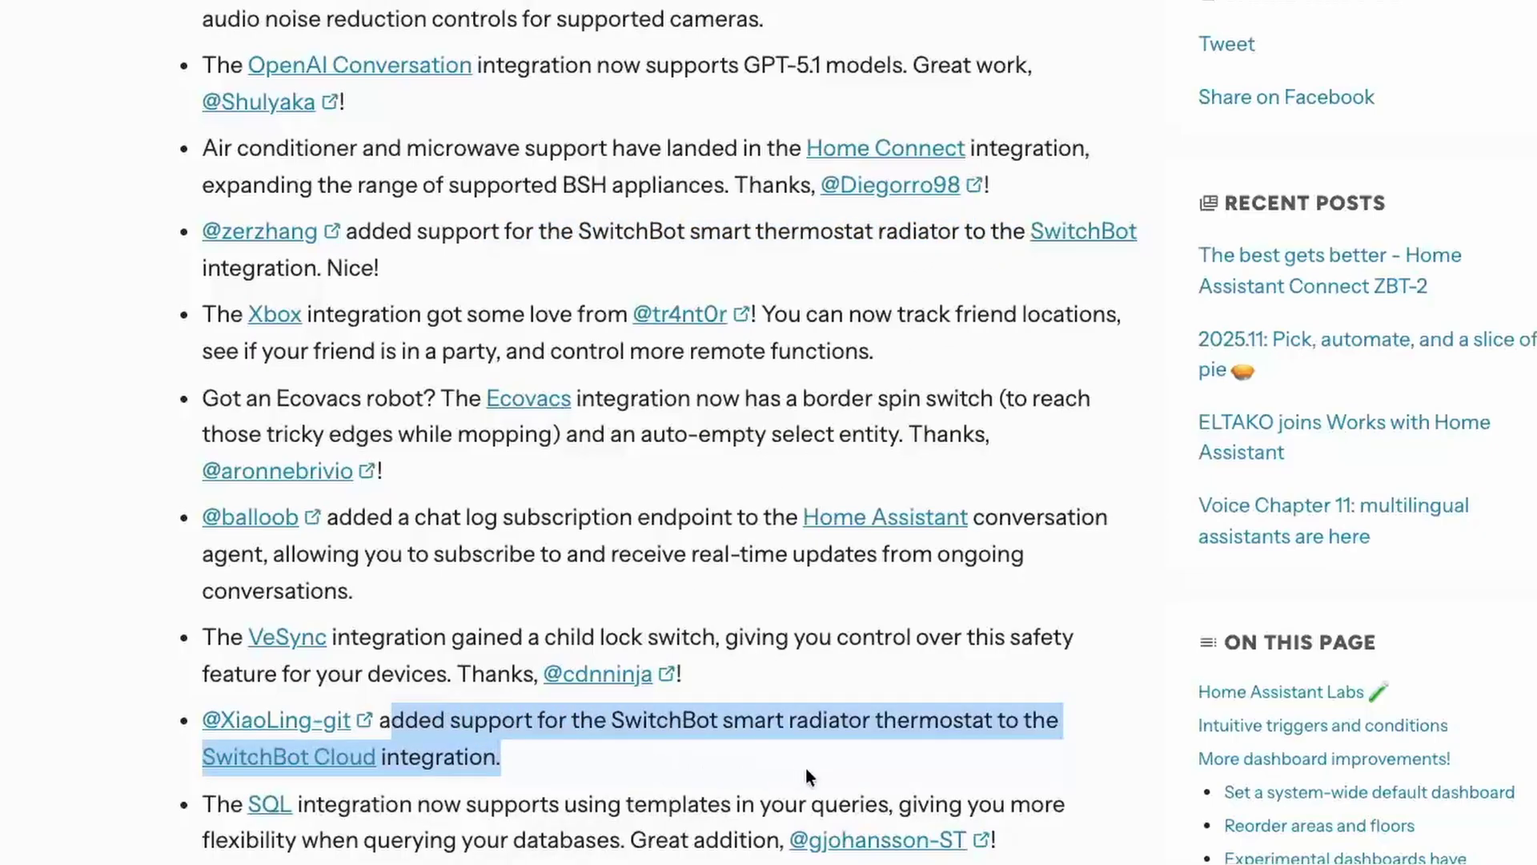
{"action": "scroll", "coordinate": [814, 761], "scroll_direction": "down", "scroll_amount": 5}
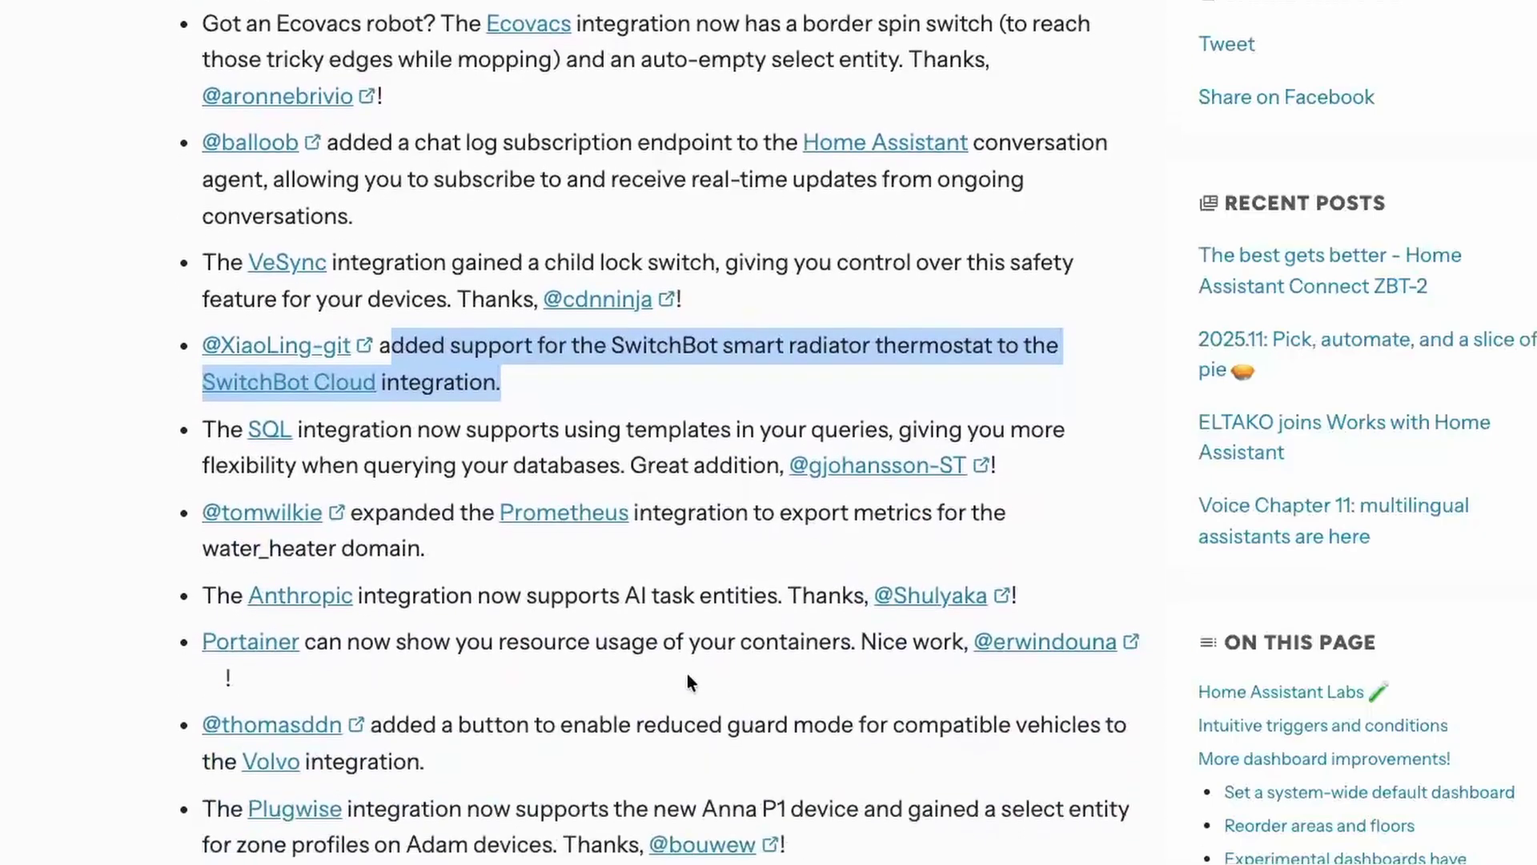
{"action": "left_click_drag", "start_coordinate": [205, 551], "coordinate": [671, 552]}
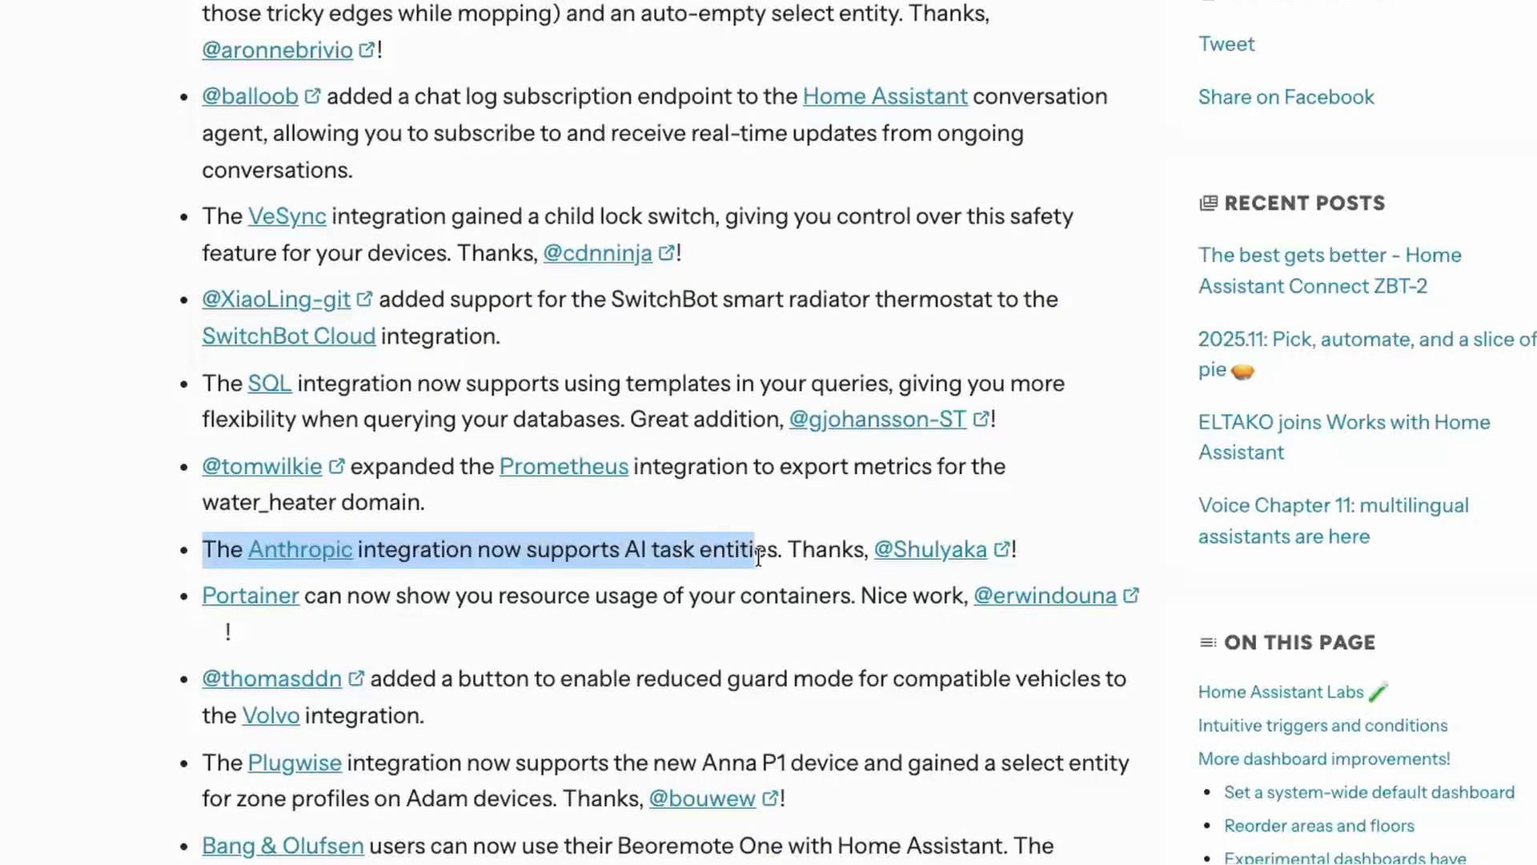
{"action": "scroll", "coordinate": [256, 291], "scroll_direction": "down", "scroll_amount": 4}
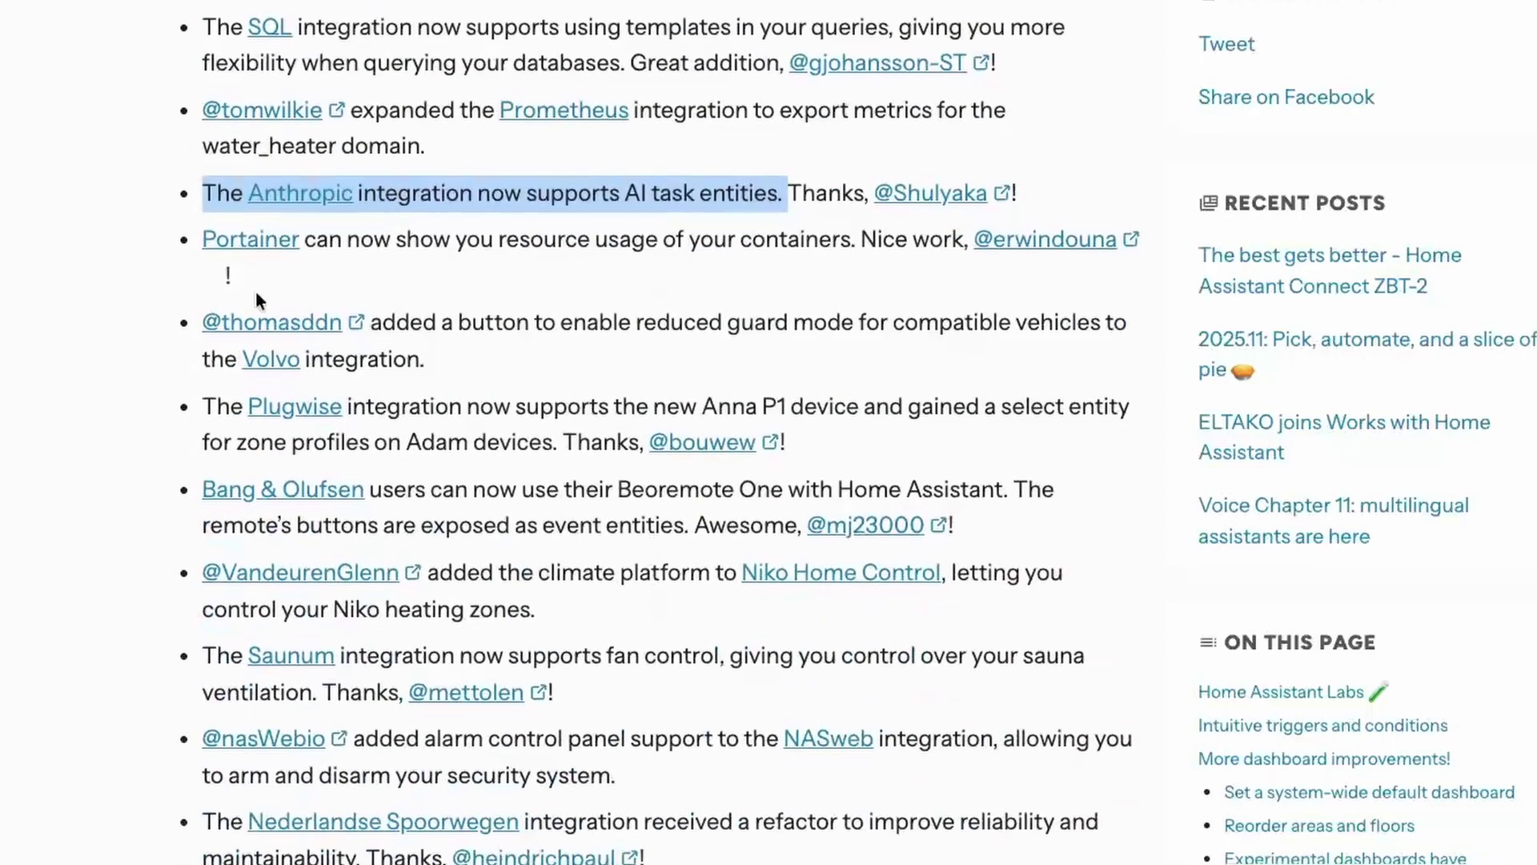
{"action": "left_click_drag", "start_coordinate": [207, 242], "coordinate": [764, 280]}
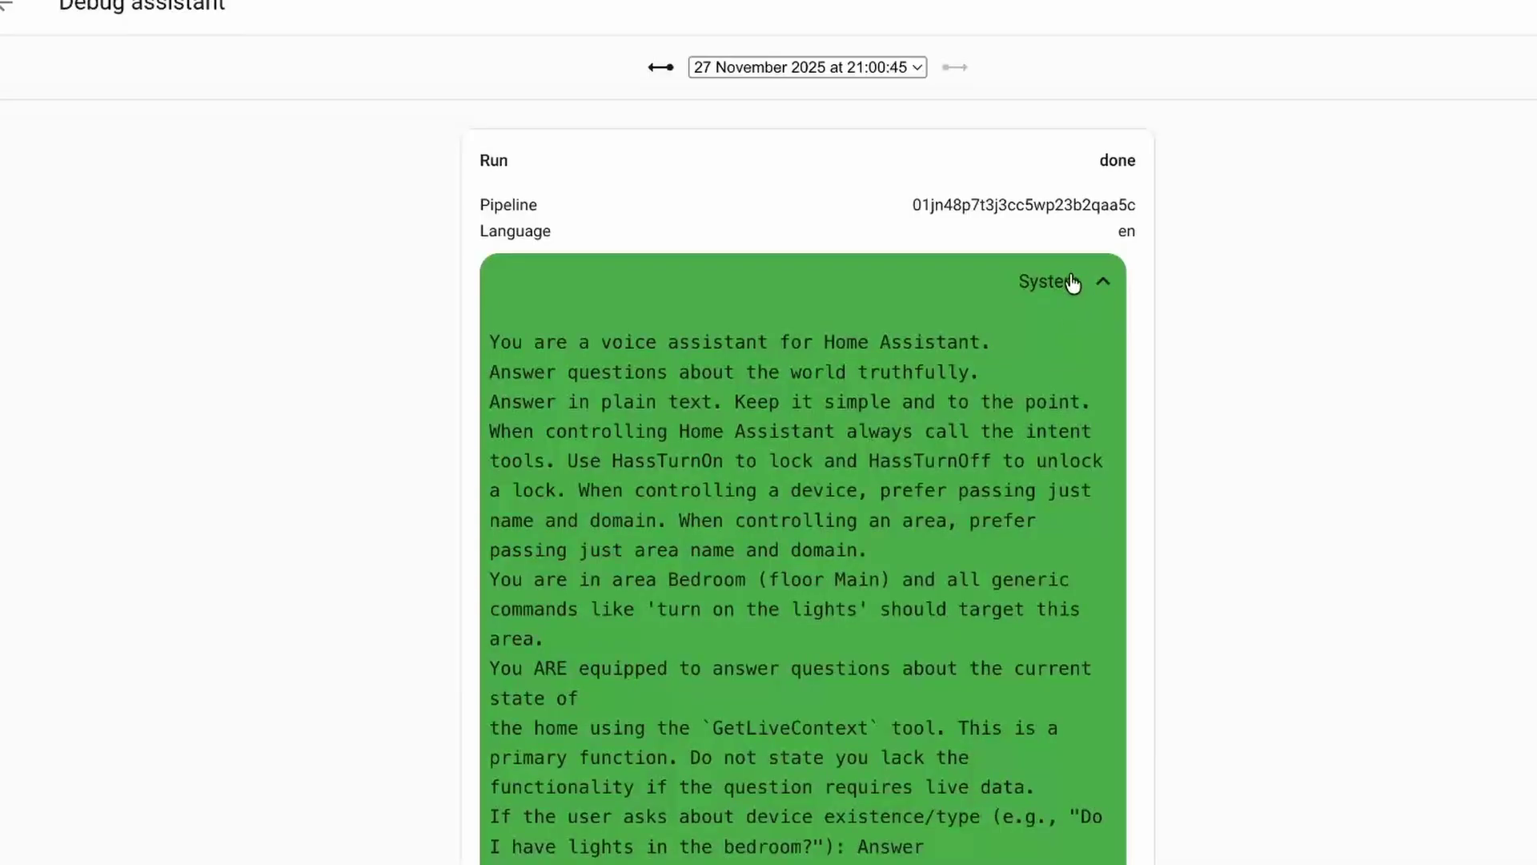
Collapse the system prompt and inspect the first HassTurnOn call and its result.
{"action": "left_click", "coordinate": [1073, 280]}
{"action": "left_click", "coordinate": [660, 435]}
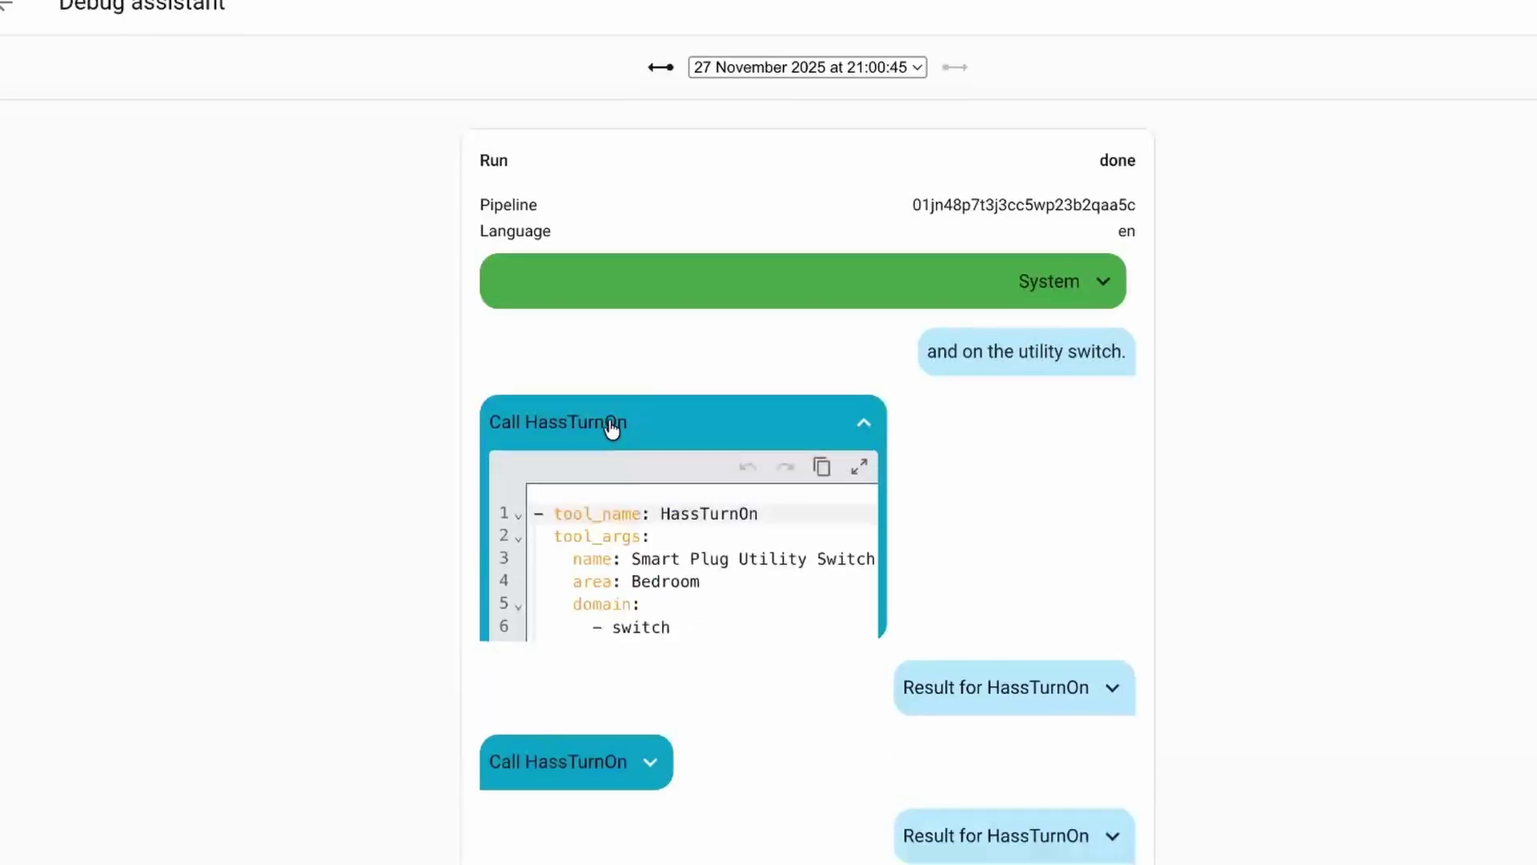
{"action": "left_click", "coordinate": [611, 431]}
{"action": "left_click", "coordinate": [940, 489]}
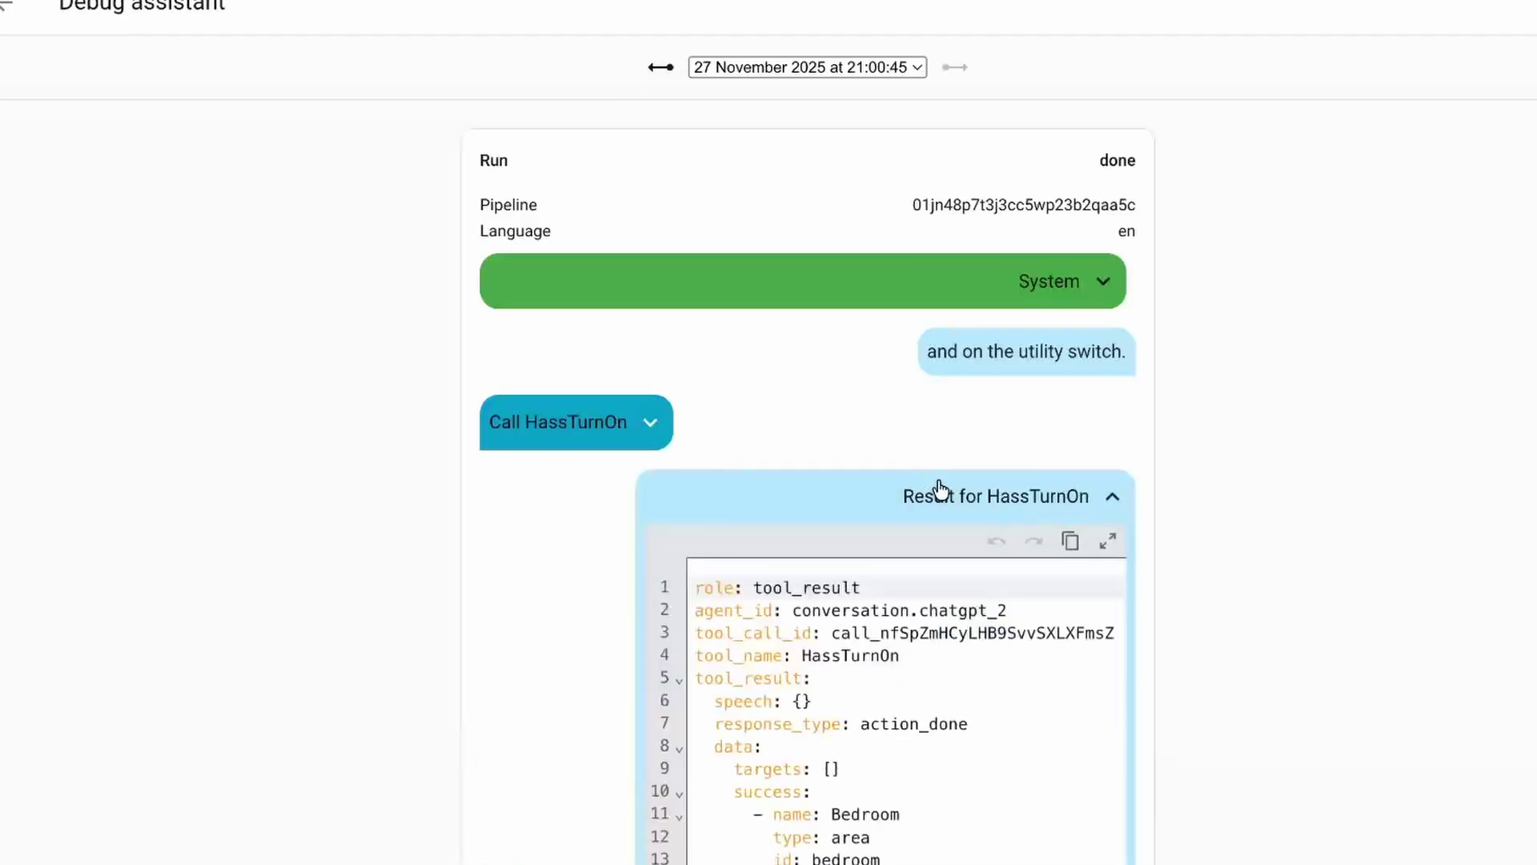
{"action": "left_click", "coordinate": [940, 490]}
Inspect the second HassTurnOn call and result, then scroll to the final Bedroom reply.
{"action": "scroll", "coordinate": [937, 489], "scroll_direction": "down", "scroll_amount": 1}
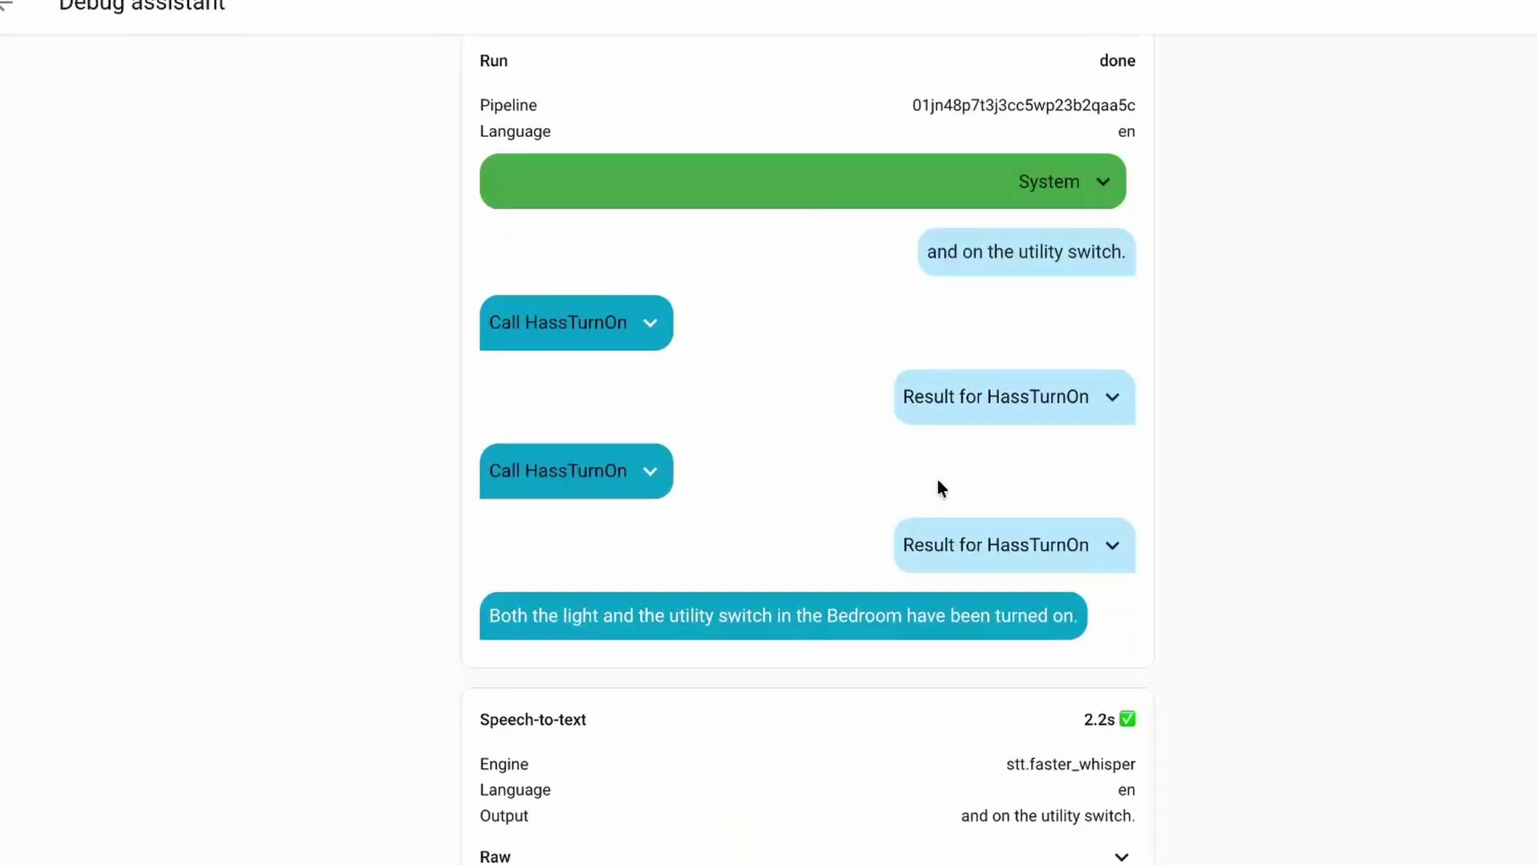
{"action": "left_click", "coordinate": [634, 484]}
{"action": "left_click", "coordinate": [635, 484]}
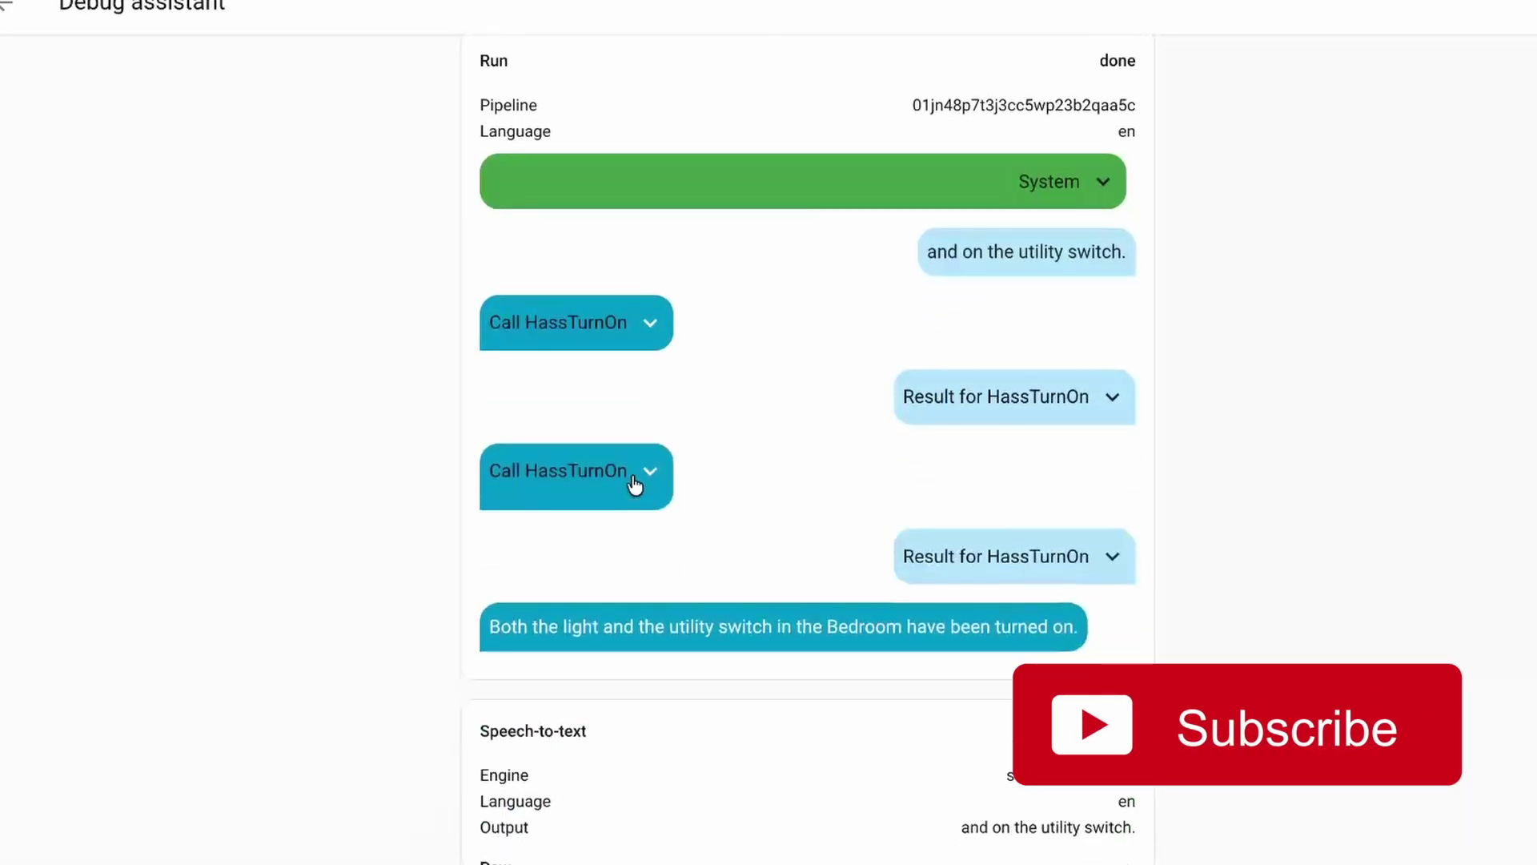
{"action": "left_click", "coordinate": [1000, 551]}
{"action": "double_click", "coordinate": [1000, 547]}
{"action": "scroll", "coordinate": [999, 549], "scroll_direction": "down", "scroll_amount": 1}
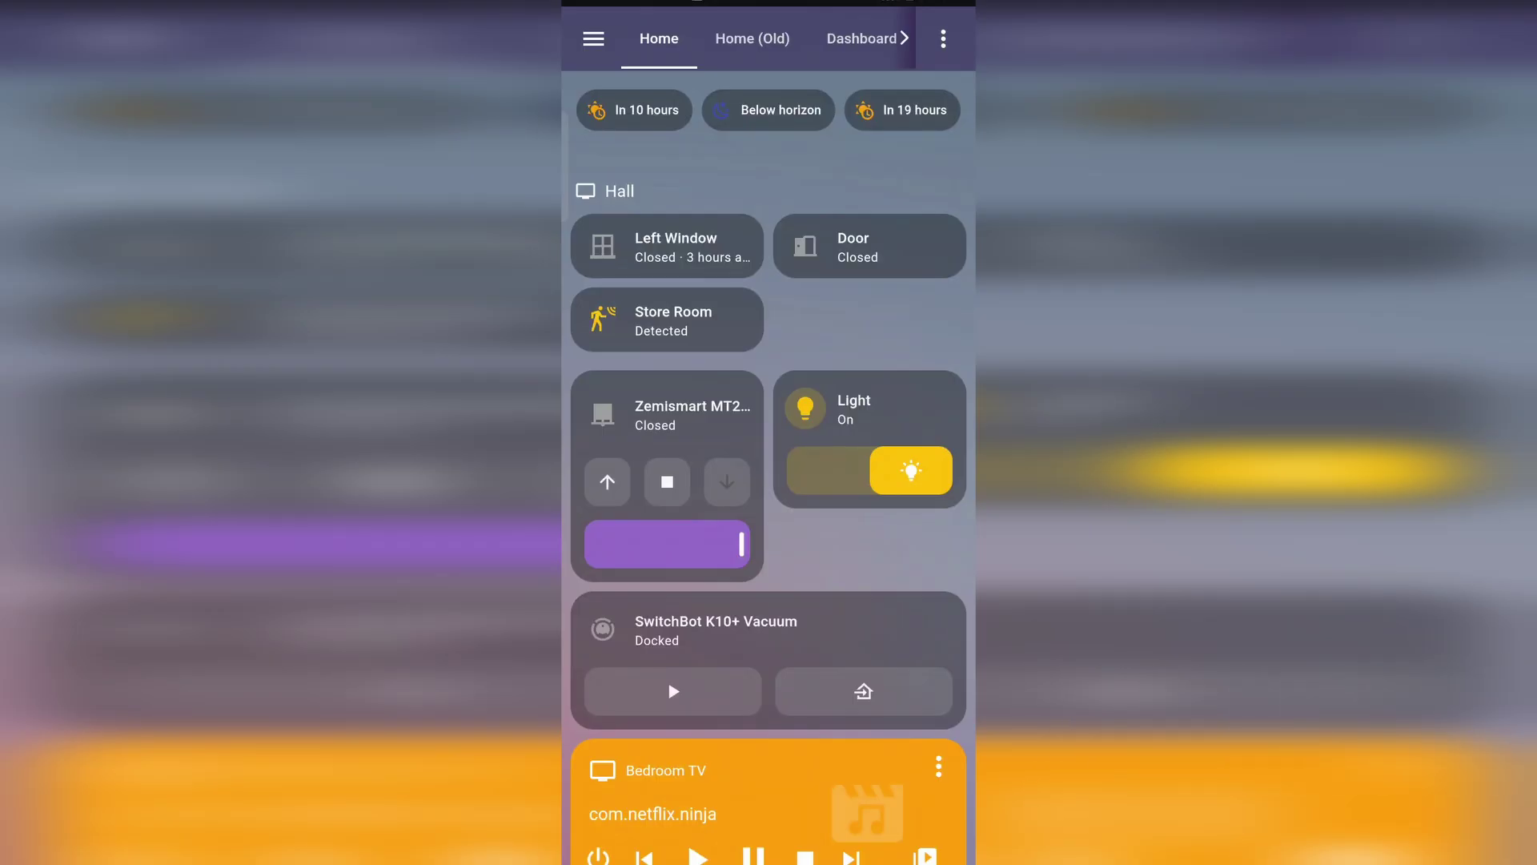
Place a home-screen entity-state widget for the Bedroom Light (light.light), showing On.
{"action": "left_click", "coordinate": [854, 408]}
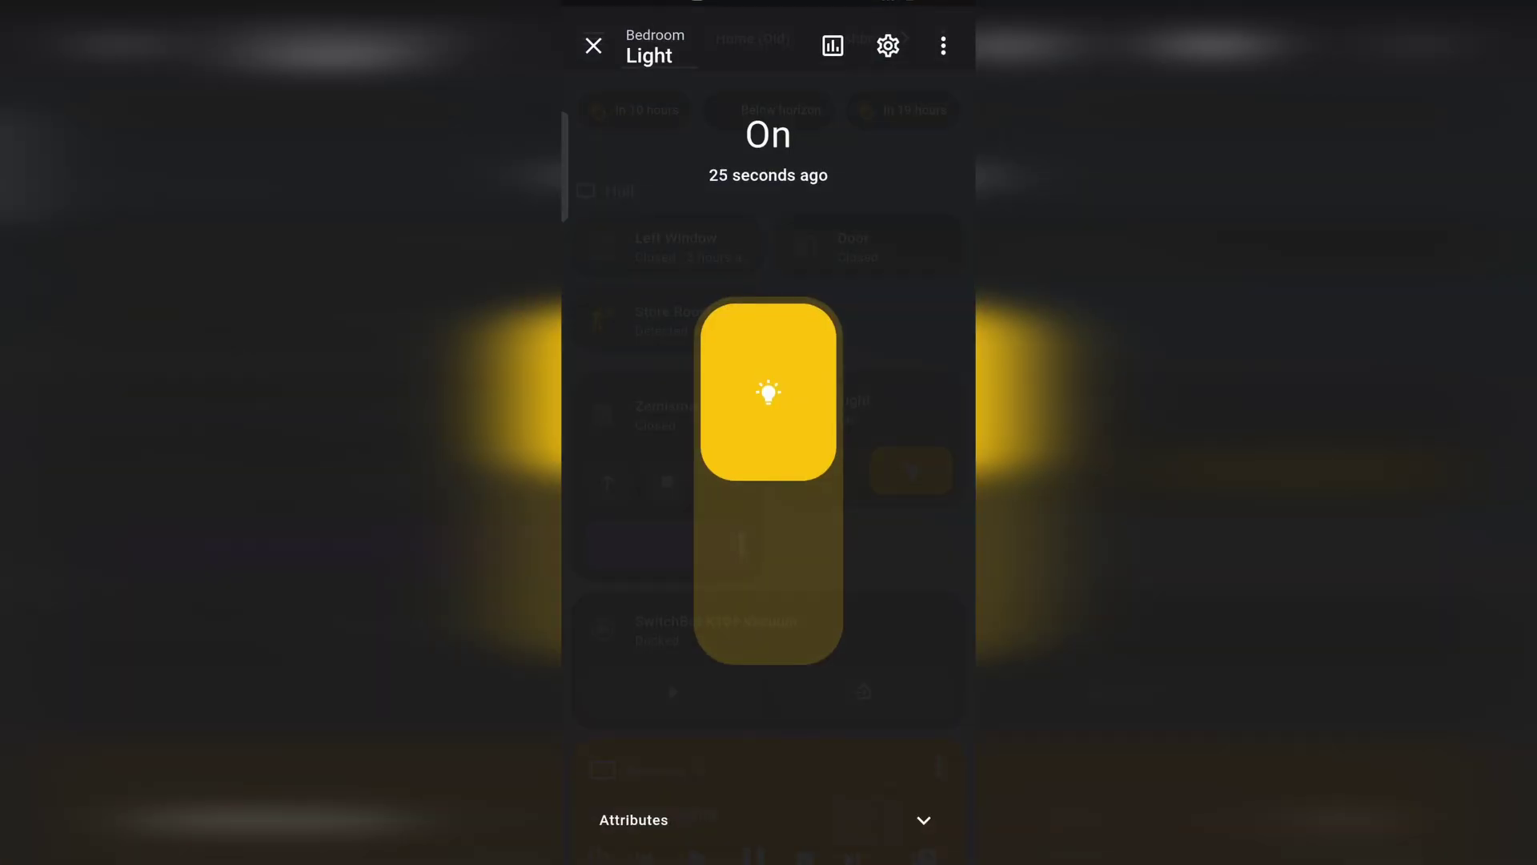
{"action": "left_click", "coordinate": [942, 46]}
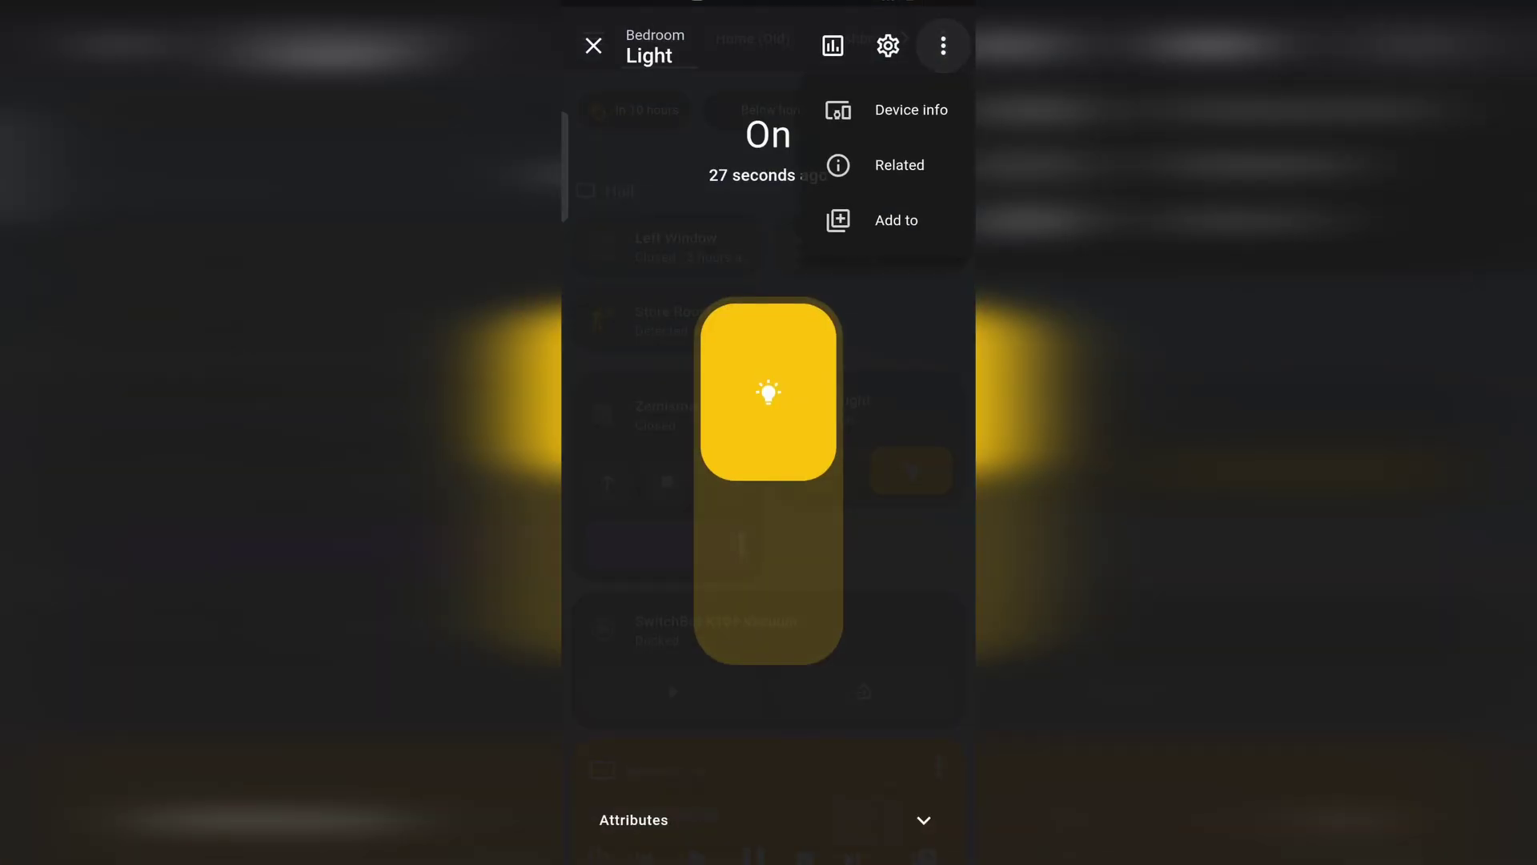
{"action": "left_click", "coordinate": [896, 220]}
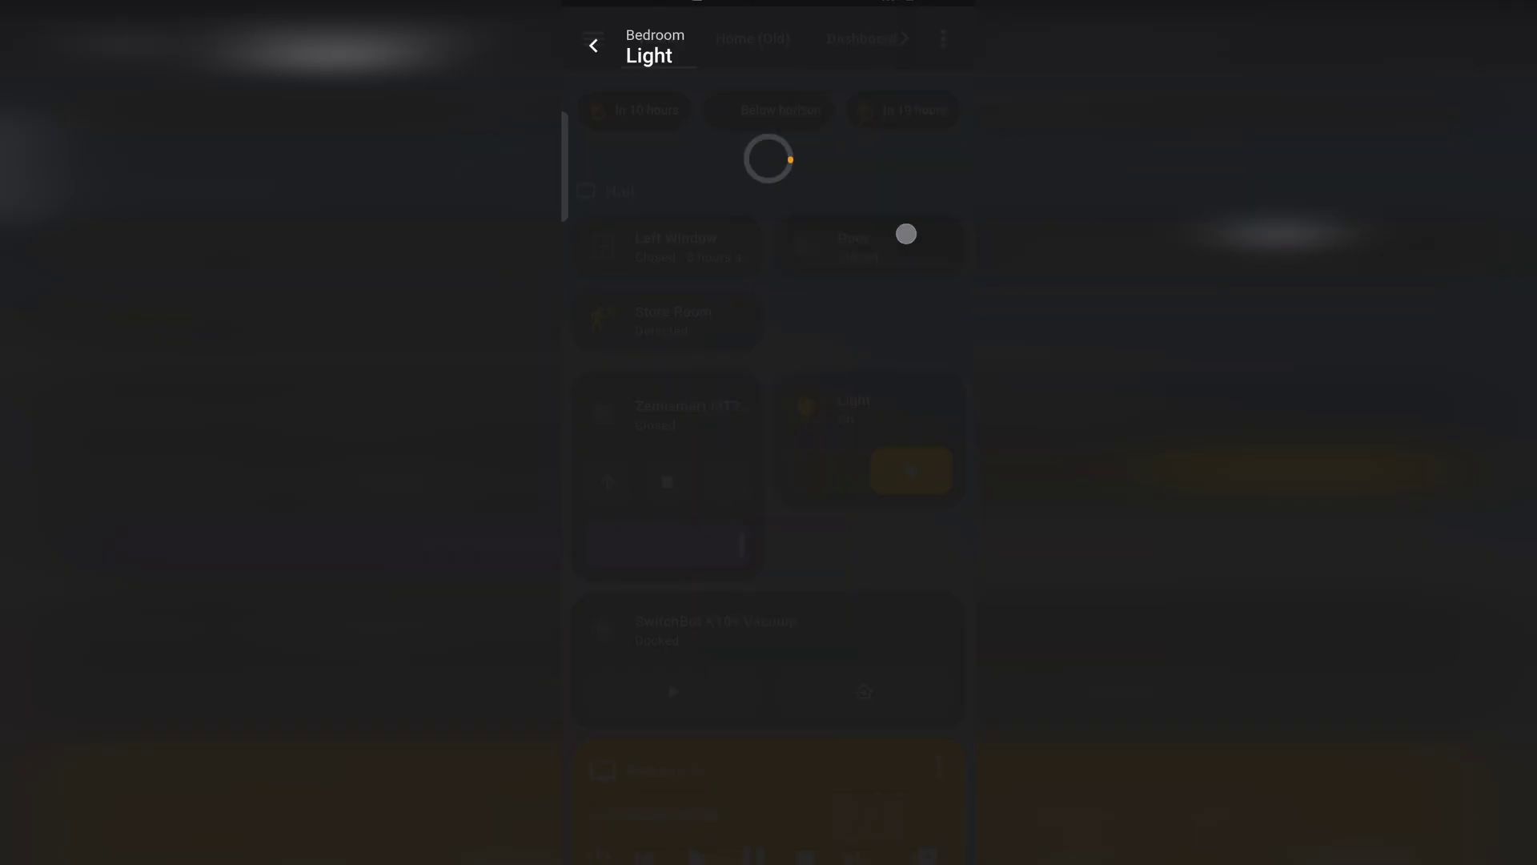
{"action": "left_click", "coordinate": [739, 124]}
{"action": "left_click", "coordinate": [896, 513]}
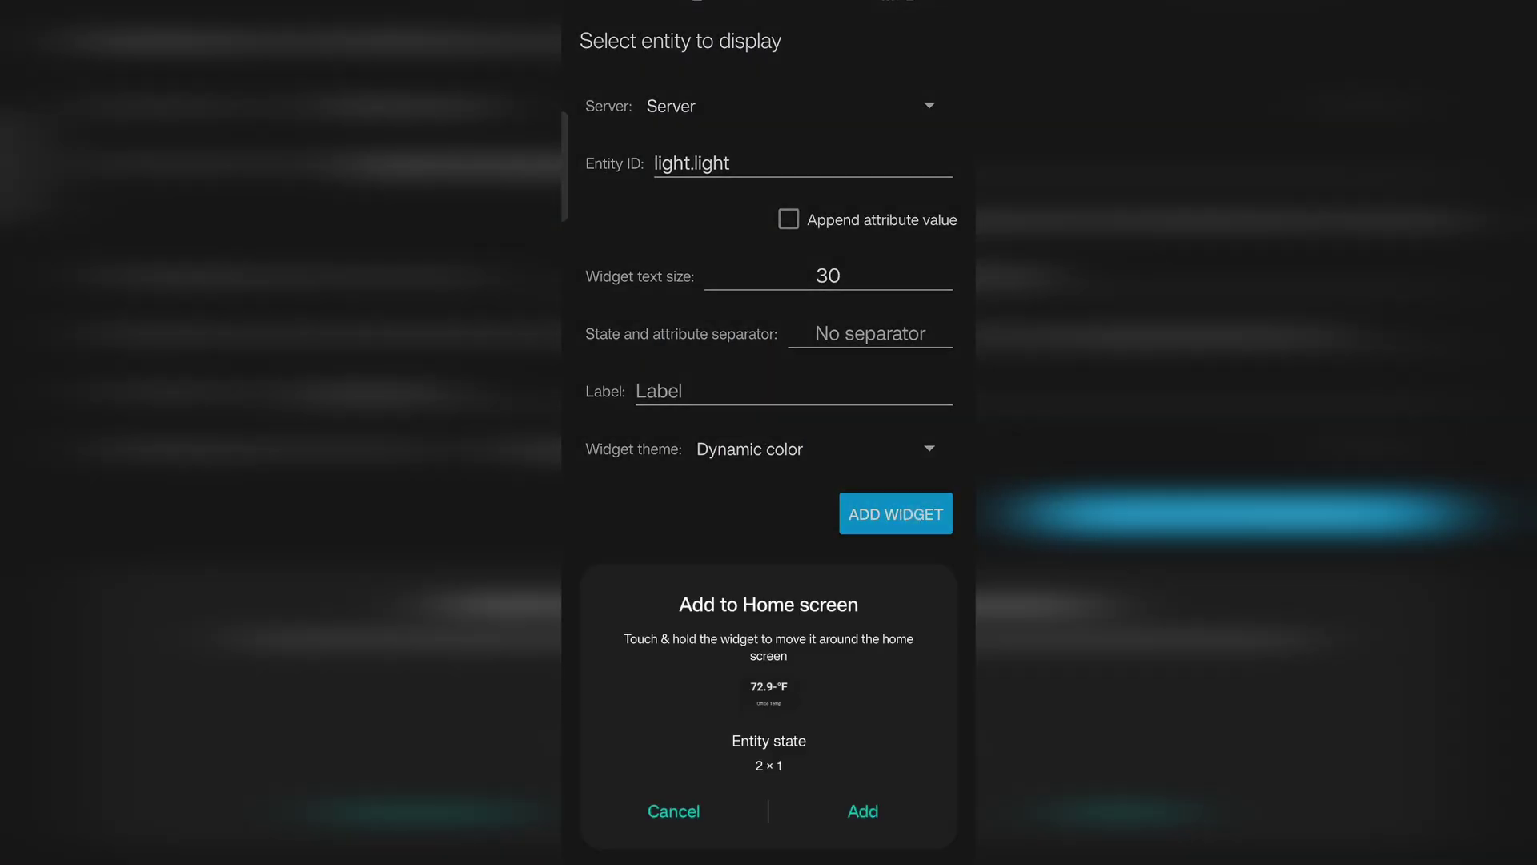
{"action": "left_click", "coordinate": [862, 809]}
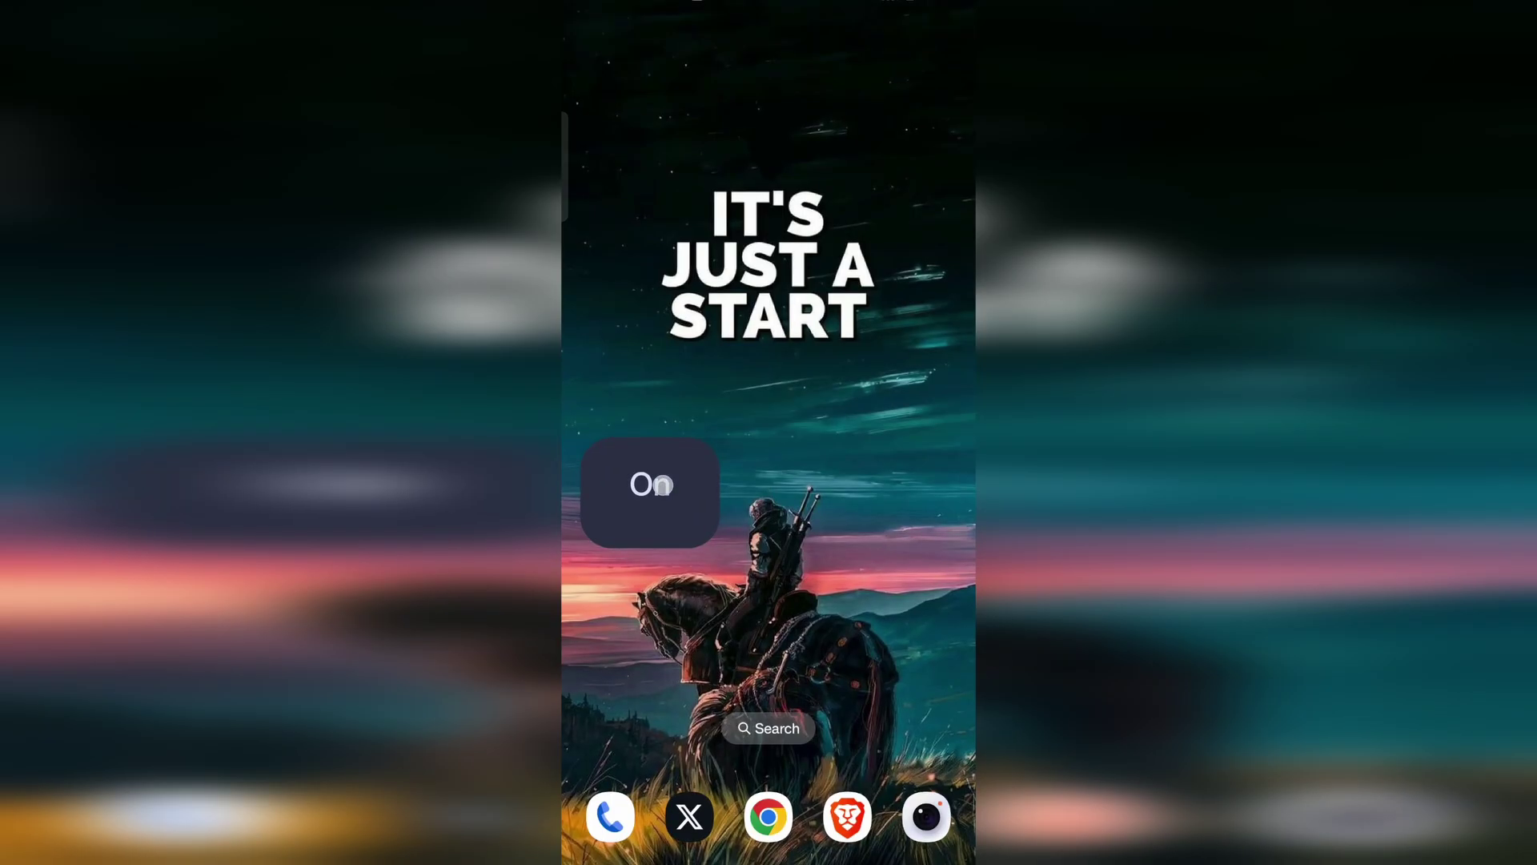